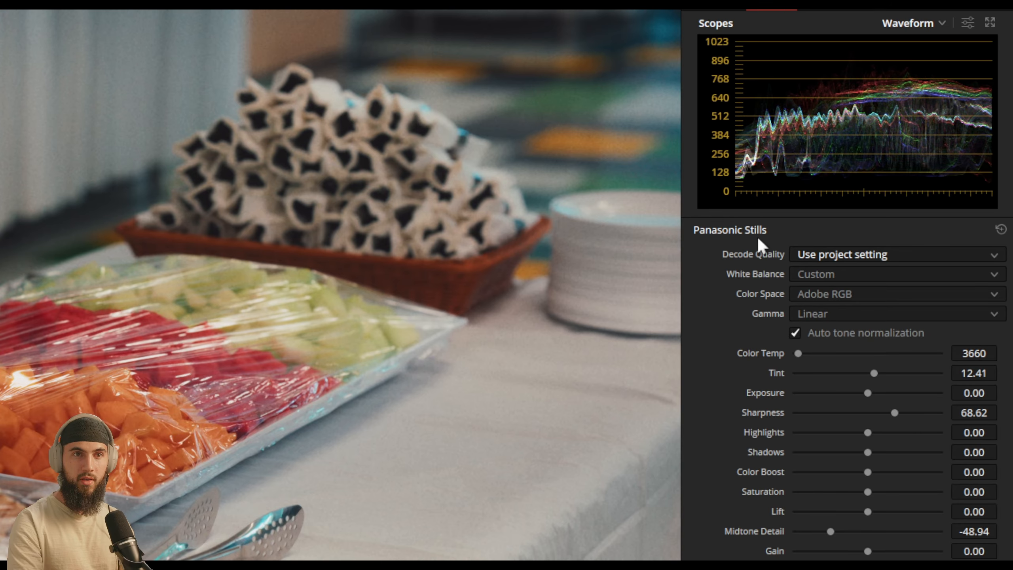
Step: Switch the photo's RAW decode quality to Full res. and back to the project setting
{"action": "left_click", "coordinate": [847, 283]}
{"action": "left_click", "coordinate": [819, 257]}
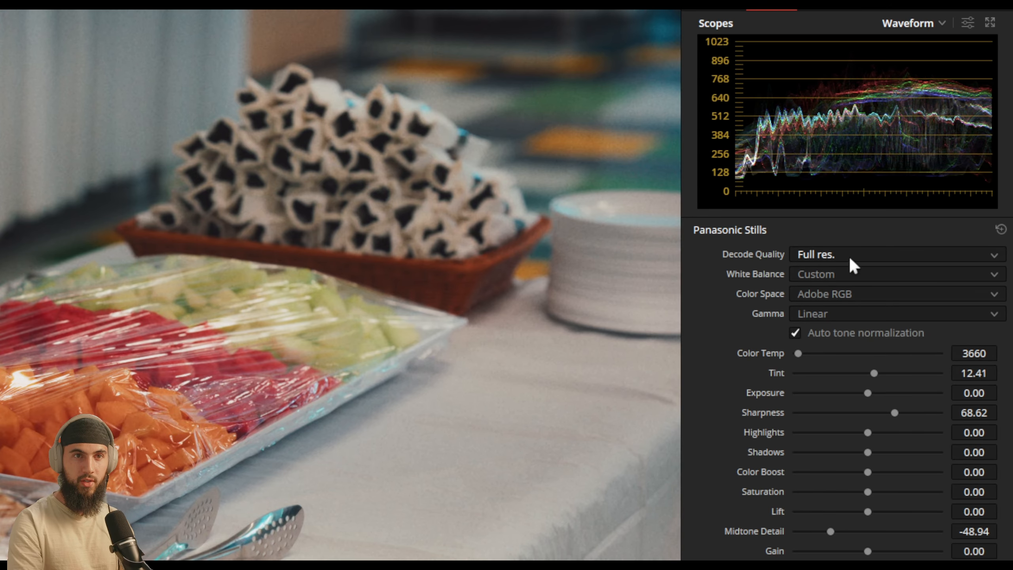
{"action": "left_click", "coordinate": [853, 281]}
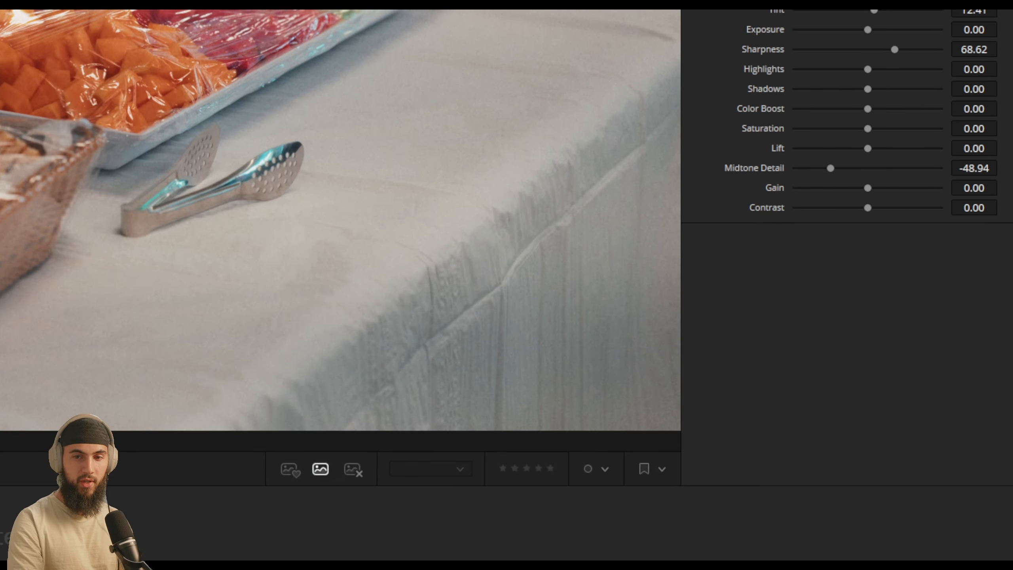
Step: Configure the project's Camera Raw settings with the Panasonic Stills - RW2 profile, Full res. decode quality and decoding using Project, and save them
{"action": "left_click", "coordinate": [700, 75]}
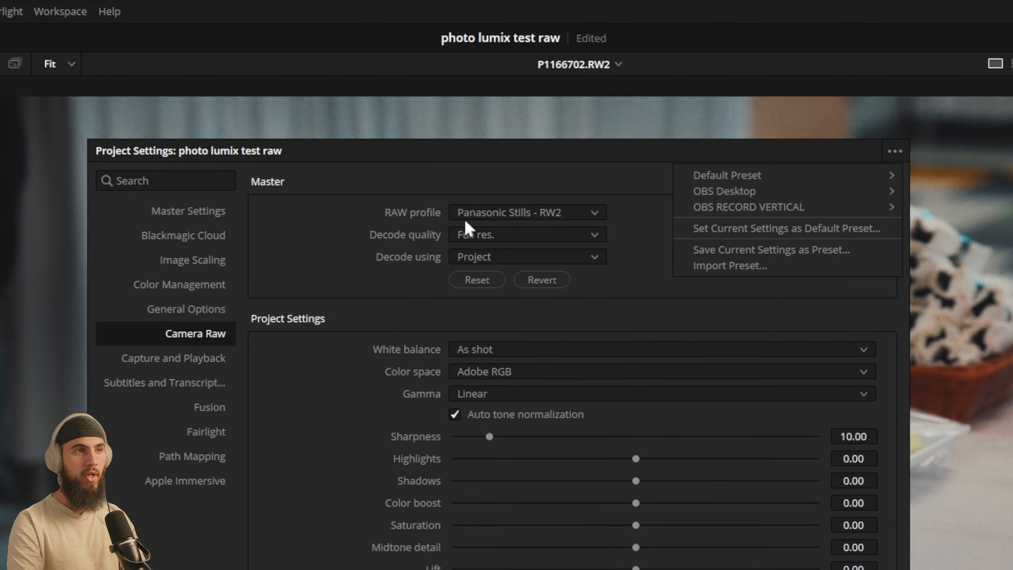
{"action": "left_click", "coordinate": [511, 210]}
{"action": "left_click", "coordinate": [515, 208]}
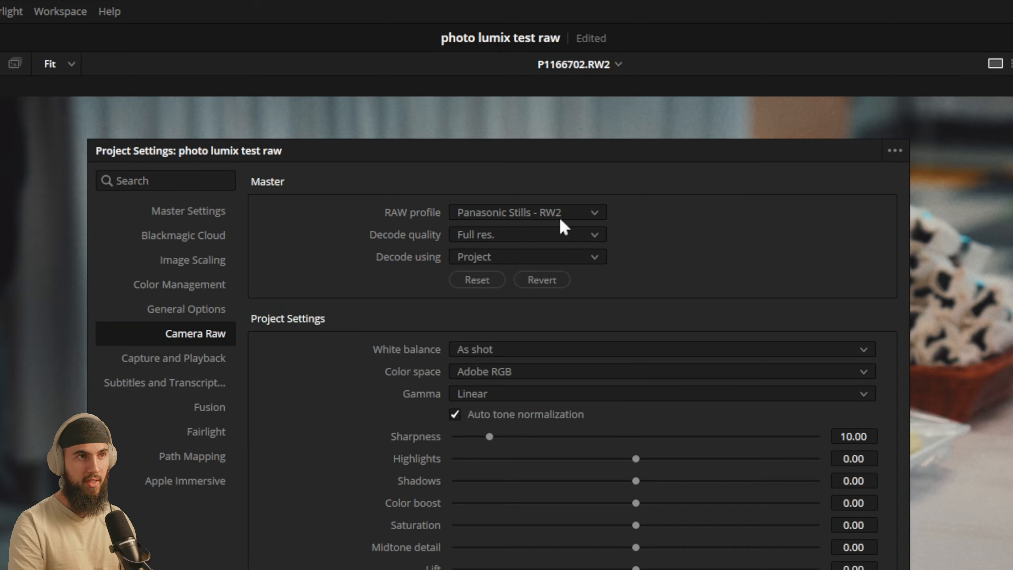
{"action": "left_click", "coordinate": [507, 234]}
{"action": "left_click", "coordinate": [500, 234]}
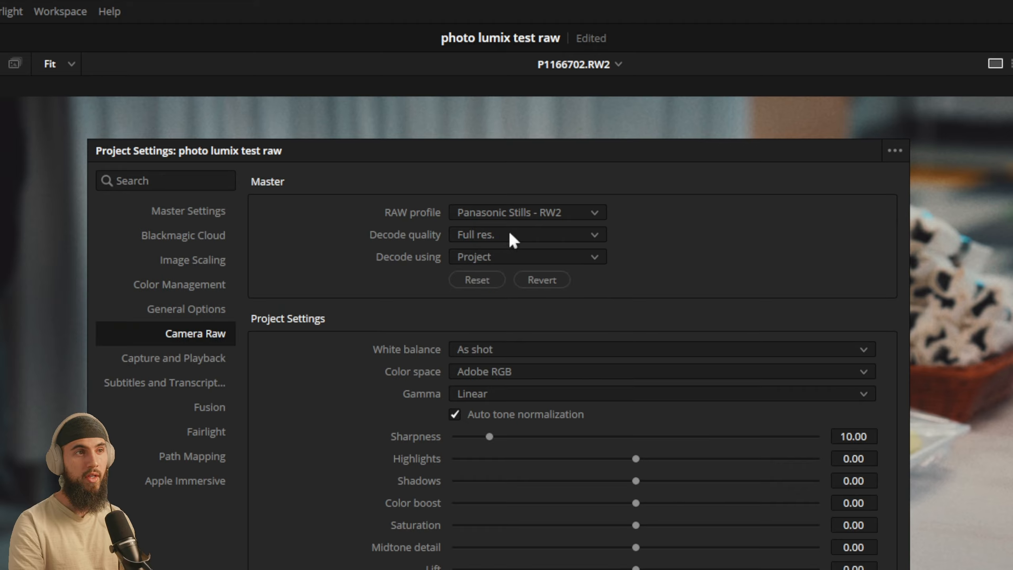
{"action": "left_click", "coordinate": [505, 257]}
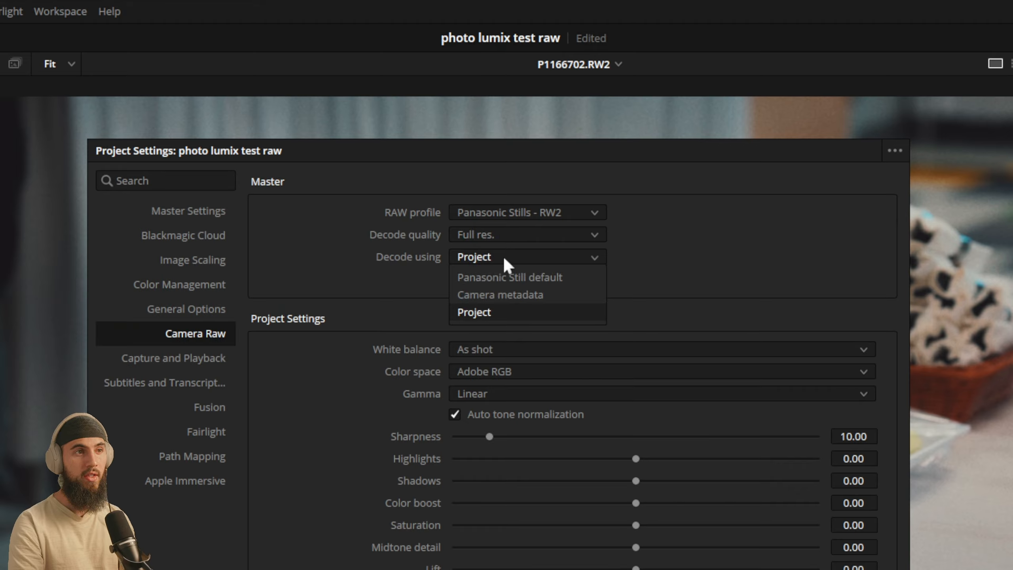
{"action": "left_click", "coordinate": [528, 310]}
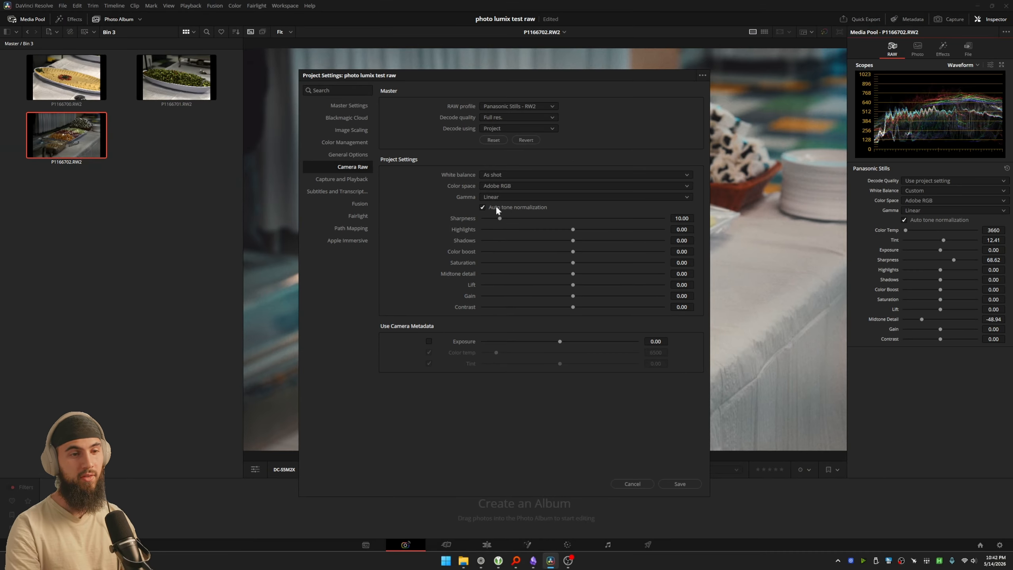
{"action": "left_click", "coordinate": [675, 484]}
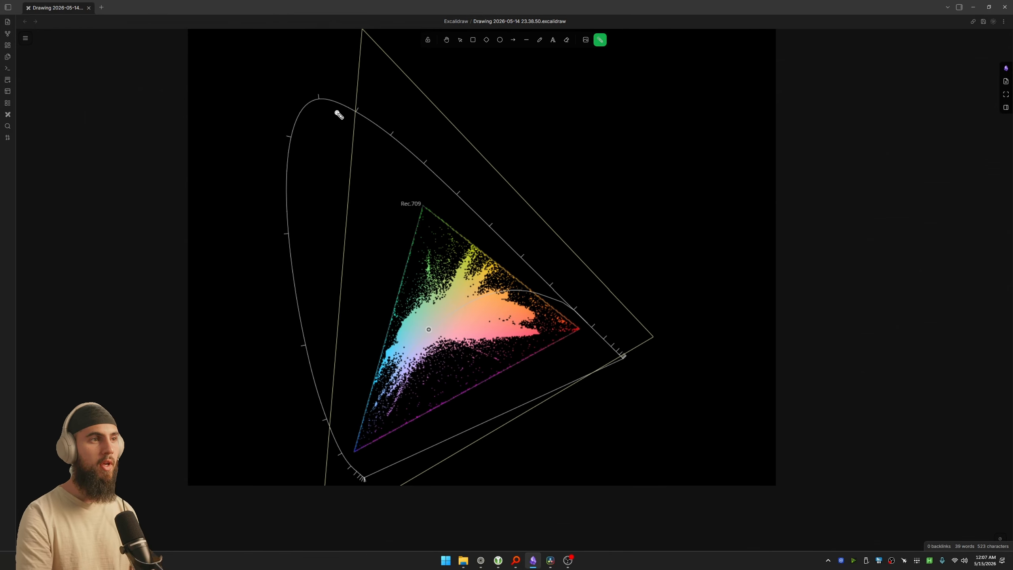
Step: Switch to the Excalidraw CIE chromaticity drawing and point out the Rec.709 label and the DaVinci WG triangle's edges with the laser pointer
{"action": "mouse_move", "coordinate": [601, 328]}
{"action": "left_mouse_down"}
{"action": "mouse_move", "coordinate": [366, 487]}
{"action": "mouse_move", "coordinate": [299, 335]}
{"action": "mouse_move", "coordinate": [290, 107]}
{"action": "mouse_move", "coordinate": [363, 112]}
{"action": "mouse_move", "coordinate": [653, 359]}
{"action": "mouse_move", "coordinate": [501, 405]}
{"action": "left_mouse_up"}
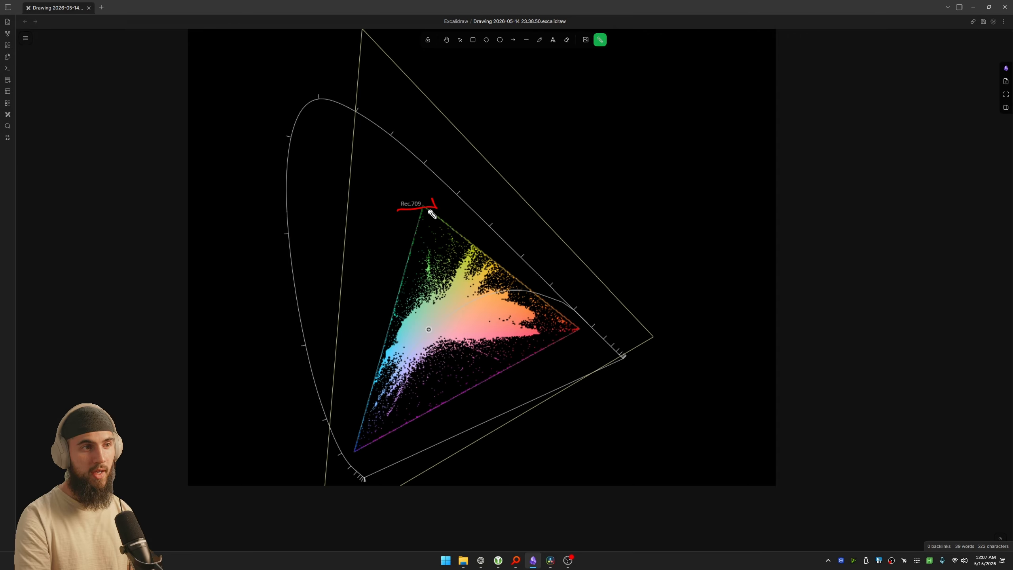
{"action": "mouse_move", "coordinate": [616, 349]}
{"action": "left_mouse_down"}
{"action": "mouse_move", "coordinate": [402, 145]}
{"action": "mouse_move", "coordinate": [296, 236]}
{"action": "mouse_move", "coordinate": [351, 500]}
{"action": "mouse_move", "coordinate": [624, 369]}
{"action": "mouse_move", "coordinate": [486, 203]}
{"action": "mouse_move", "coordinate": [289, 131]}
{"action": "mouse_move", "coordinate": [333, 453]}
{"action": "mouse_move", "coordinate": [387, 454]}
{"action": "left_mouse_up"}
{"action": "scroll", "coordinate": [399, 319], "scroll_direction": "up", "scroll_amount": 3}
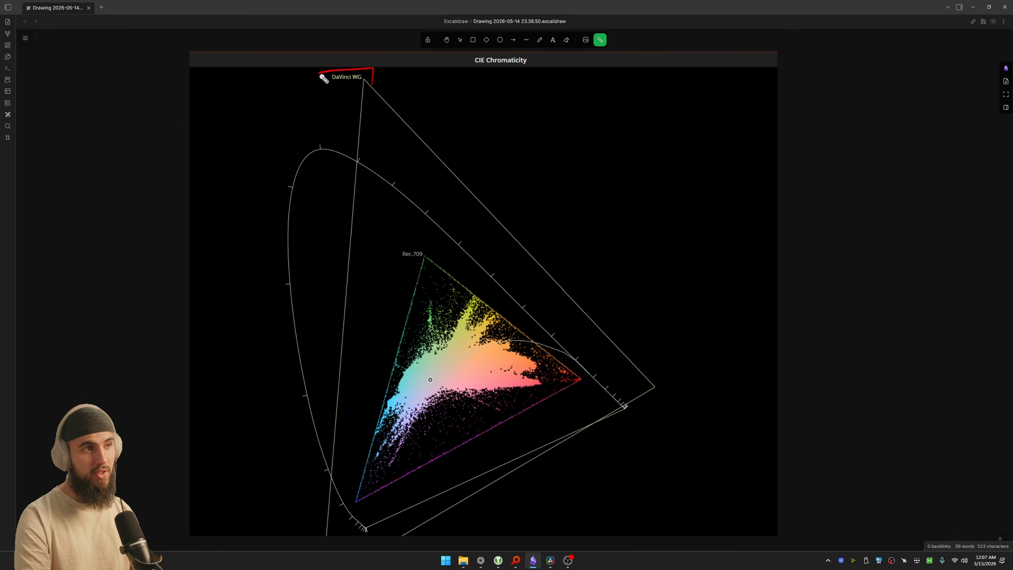
{"action": "scroll", "coordinate": [324, 78], "scroll_direction": "down", "scroll_amount": 2}
{"action": "mouse_move", "coordinate": [356, 51]}
{"action": "left_mouse_down"}
{"action": "mouse_move", "coordinate": [366, 199]}
{"action": "mouse_move", "coordinate": [339, 495]}
{"action": "left_mouse_up"}
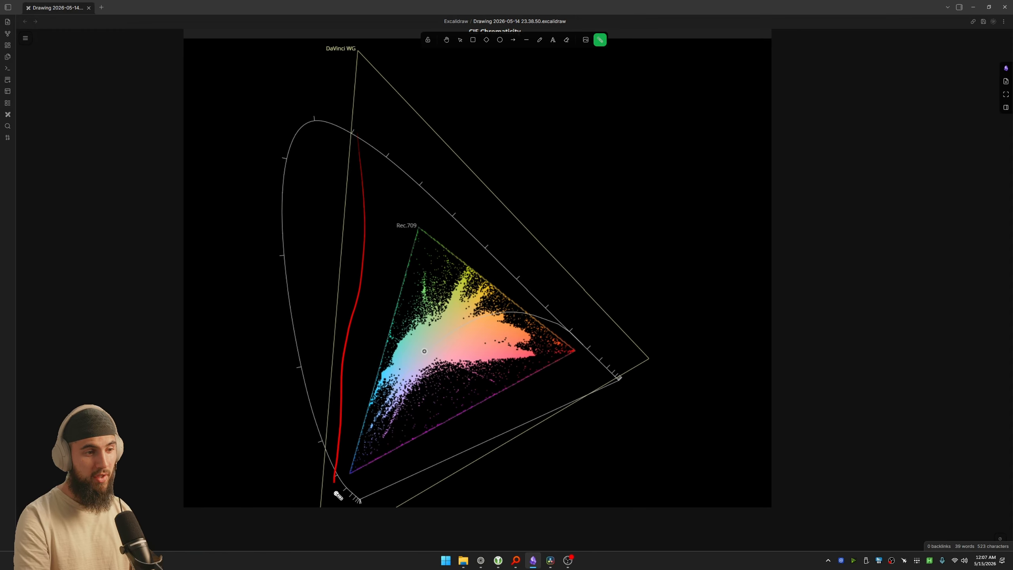
{"action": "scroll", "coordinate": [338, 495], "scroll_direction": "down", "scroll_amount": 4}
{"action": "left_click_drag", "start_coordinate": [327, 440], "coordinate": [655, 290]}
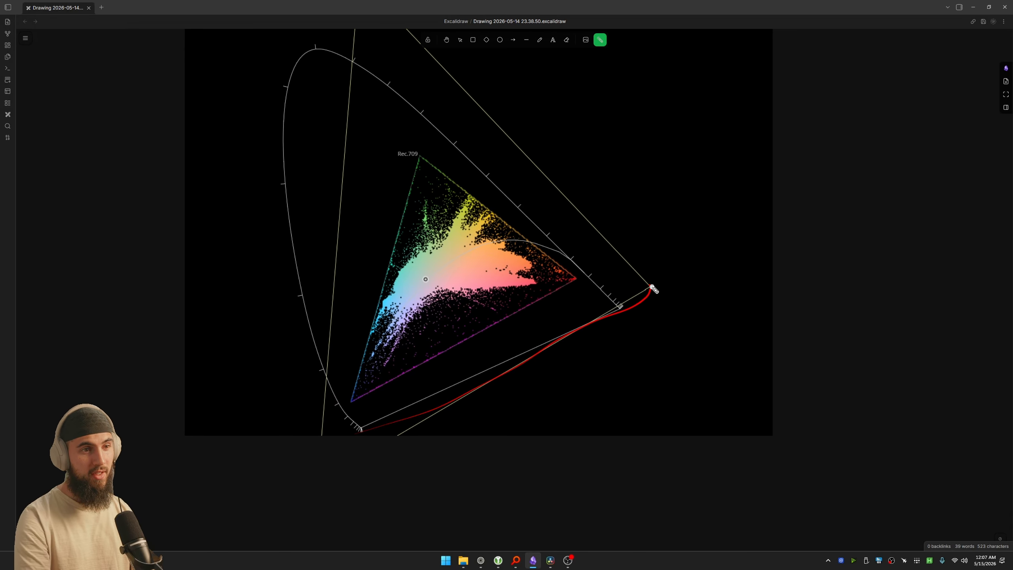
Step: Trace the boundary of the Rec.709 triangle around the plotted image colors with the laser pointer
{"action": "scroll", "coordinate": [662, 303], "scroll_direction": "up", "scroll_amount": 2}
{"action": "mouse_move", "coordinate": [352, 466]}
{"action": "left_mouse_down"}
{"action": "mouse_move", "coordinate": [514, 111]}
{"action": "mouse_move", "coordinate": [413, 37]}
{"action": "left_mouse_up"}
{"action": "left_click_drag", "start_coordinate": [434, 178], "coordinate": [433, 216]}
{"action": "scroll", "coordinate": [466, 299], "scroll_direction": "up", "scroll_amount": 5}
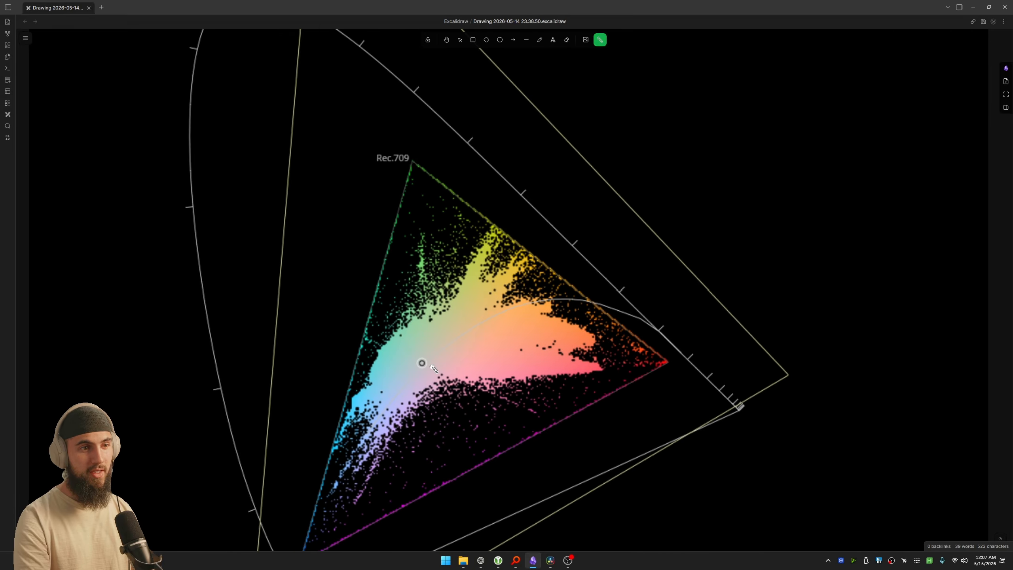
{"action": "scroll", "coordinate": [454, 238], "scroll_direction": "down", "scroll_amount": 2}
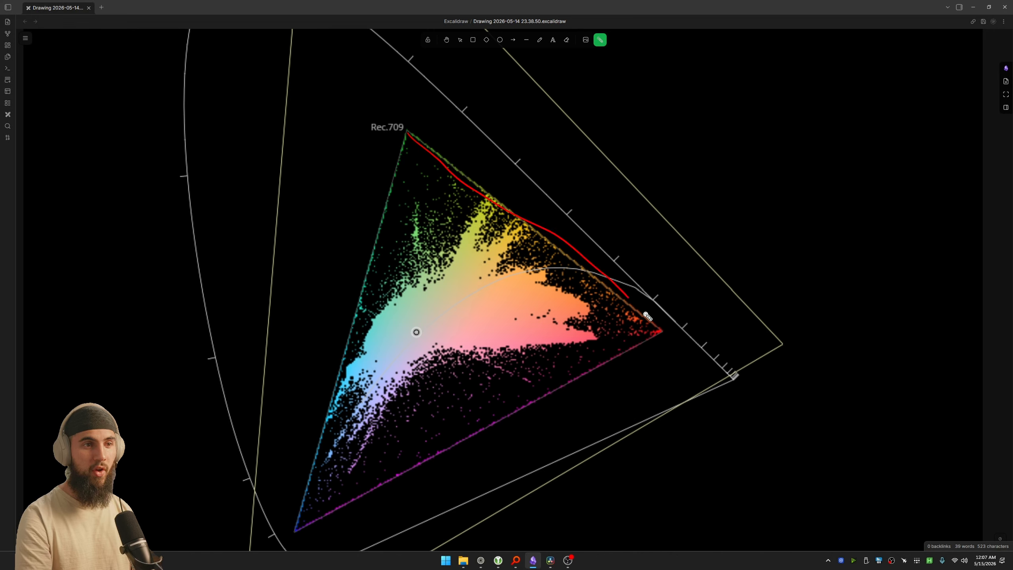
{"action": "mouse_move", "coordinate": [647, 316]}
{"action": "left_mouse_down"}
{"action": "mouse_move", "coordinate": [541, 394]}
{"action": "mouse_move", "coordinate": [296, 531]}
{"action": "mouse_move", "coordinate": [284, 520]}
{"action": "mouse_move", "coordinate": [414, 128]}
{"action": "left_mouse_up"}
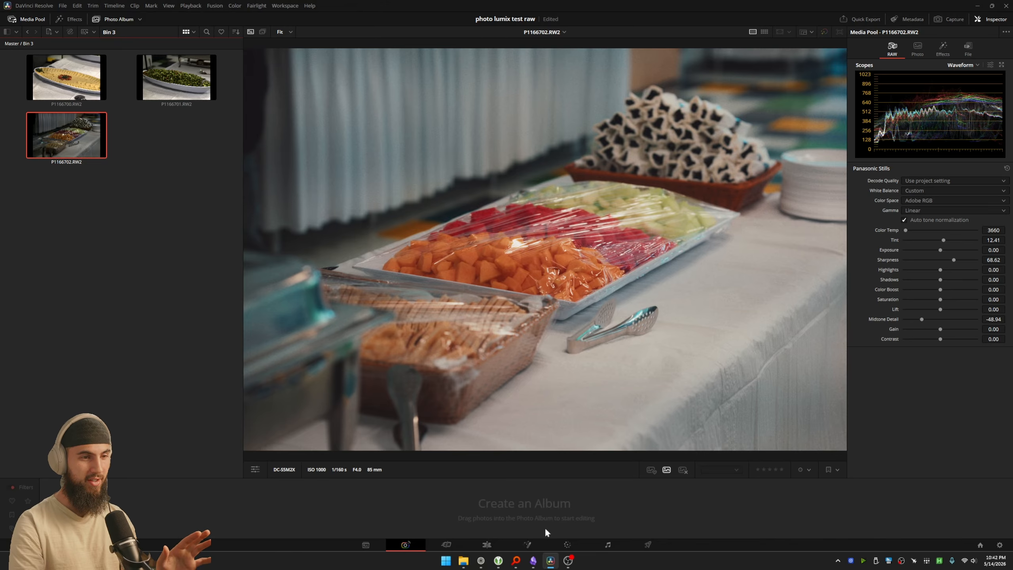
Step: Return to DaVinci Resolve, check the Color and Edit pages for the photo, and go back to the Photo page
{"action": "left_click", "coordinate": [568, 544]}
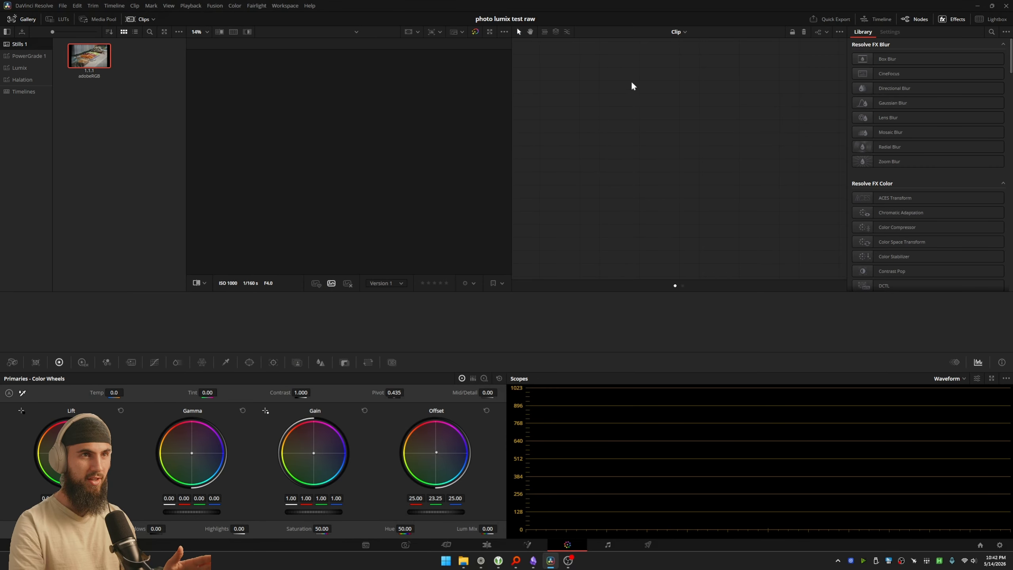
{"action": "left_click", "coordinate": [484, 543]}
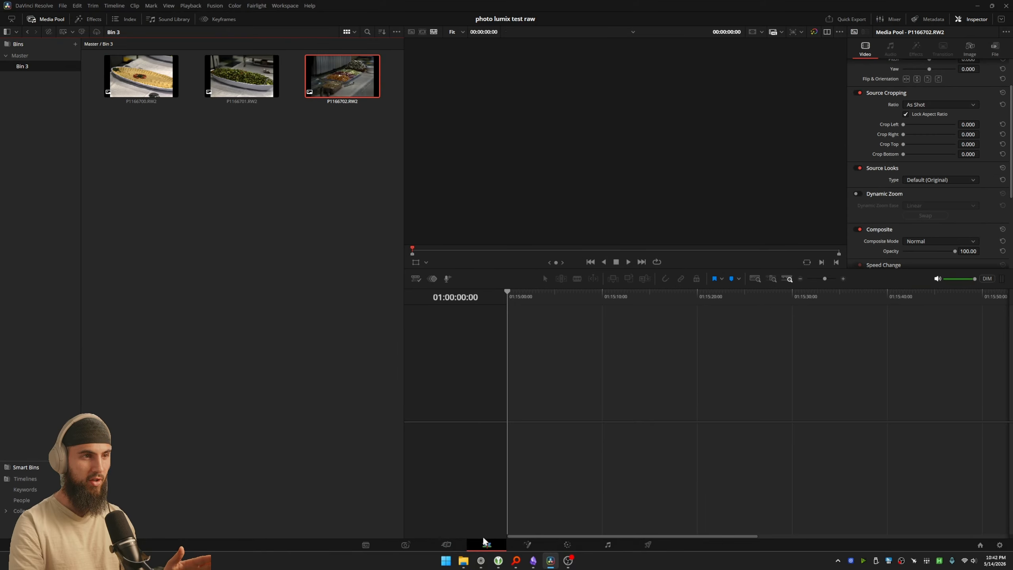
{"action": "left_click", "coordinate": [405, 546]}
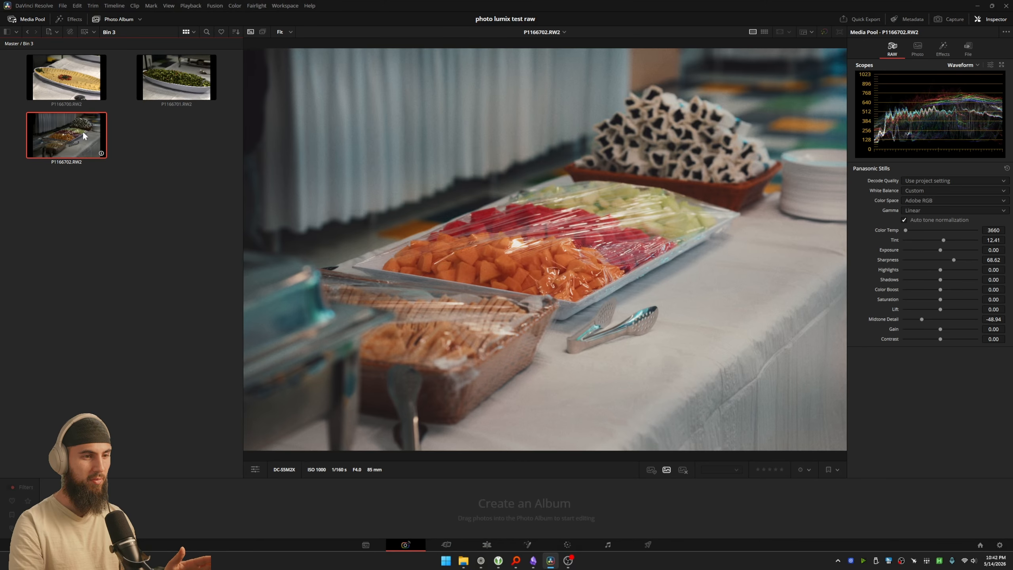
Step: Create a new photo album from all three RW2 photos in Bin 3
{"action": "left_click", "coordinate": [179, 151]}
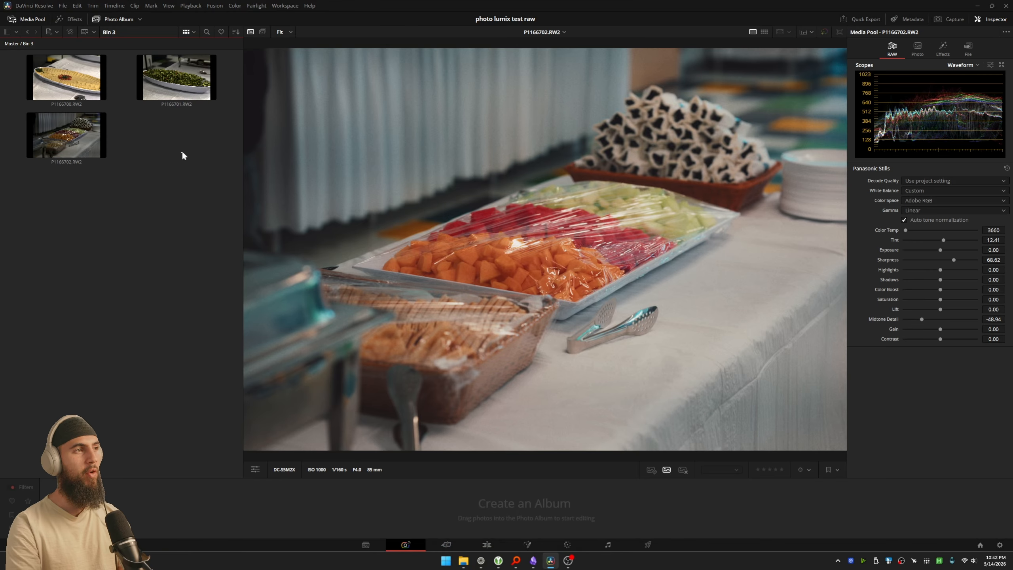
{"action": "key", "text": "ctrl+a"}
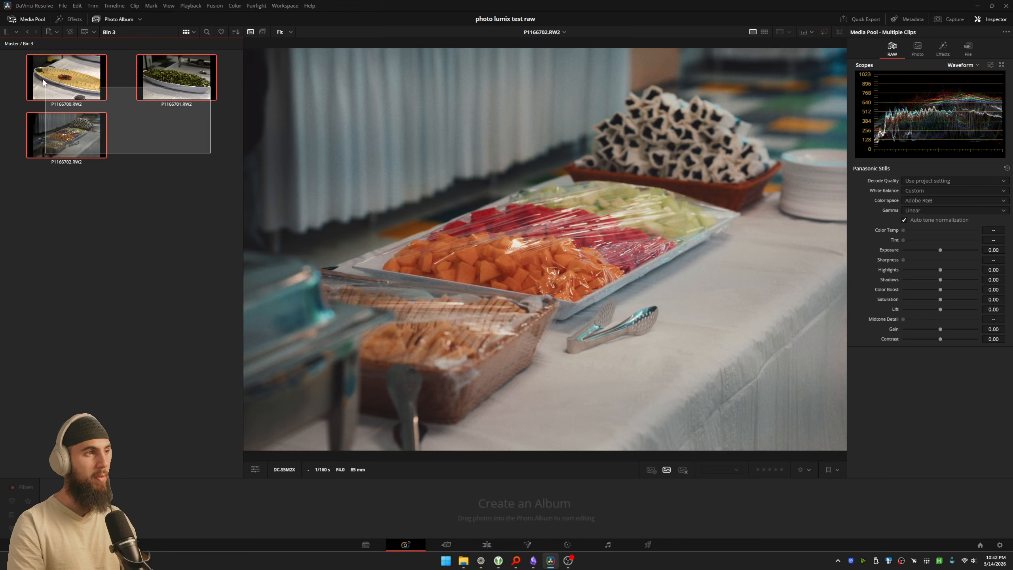
{"action": "right_click", "coordinate": [79, 83]}
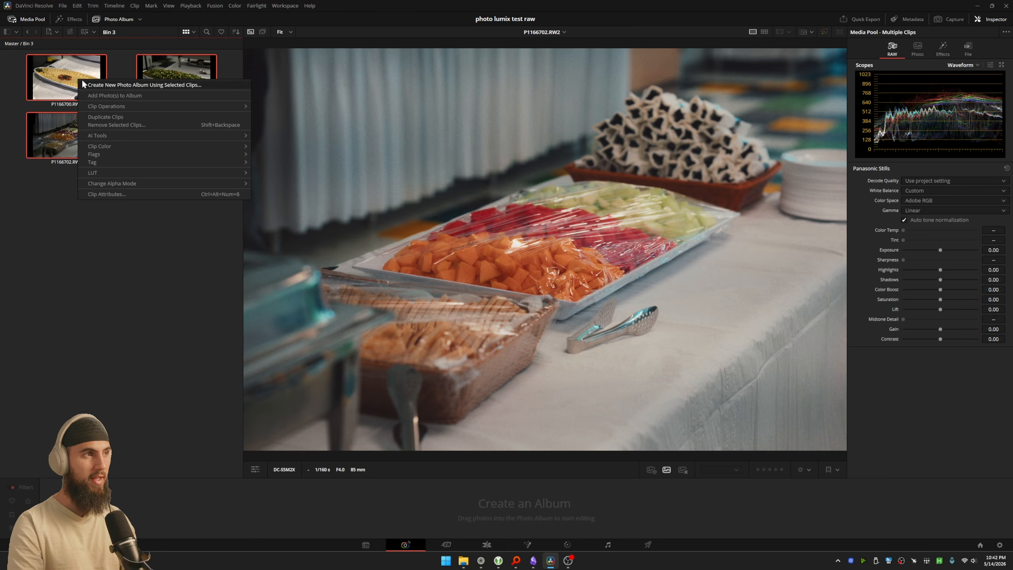
{"action": "left_click", "coordinate": [117, 85]}
{"action": "left_click", "coordinate": [544, 296]}
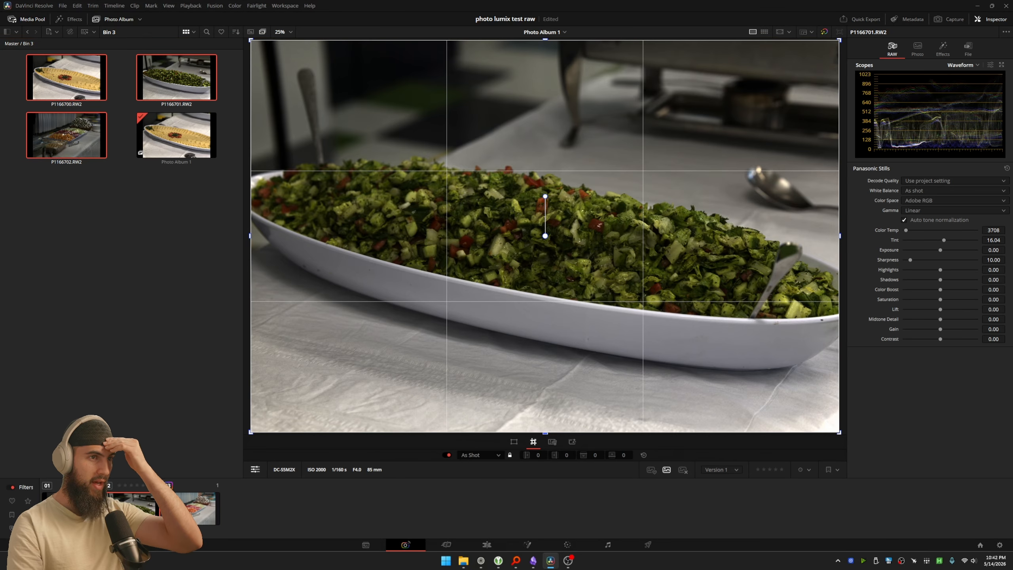
Step: Open the album photo P1166702.RW2 on the Color page and reset all its grades and nodes
{"action": "left_click", "coordinate": [196, 512]}
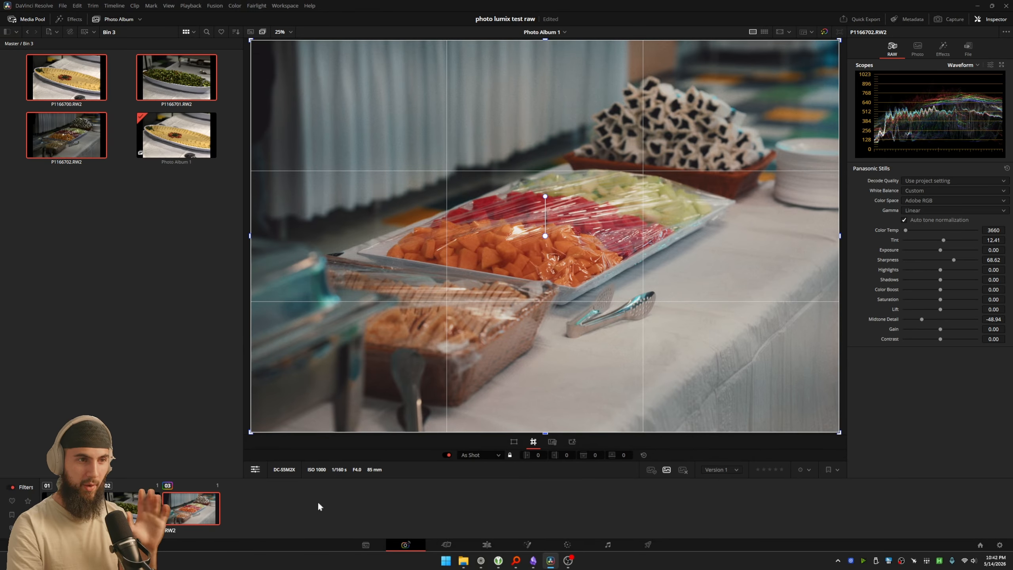
{"action": "left_click", "coordinate": [567, 545]}
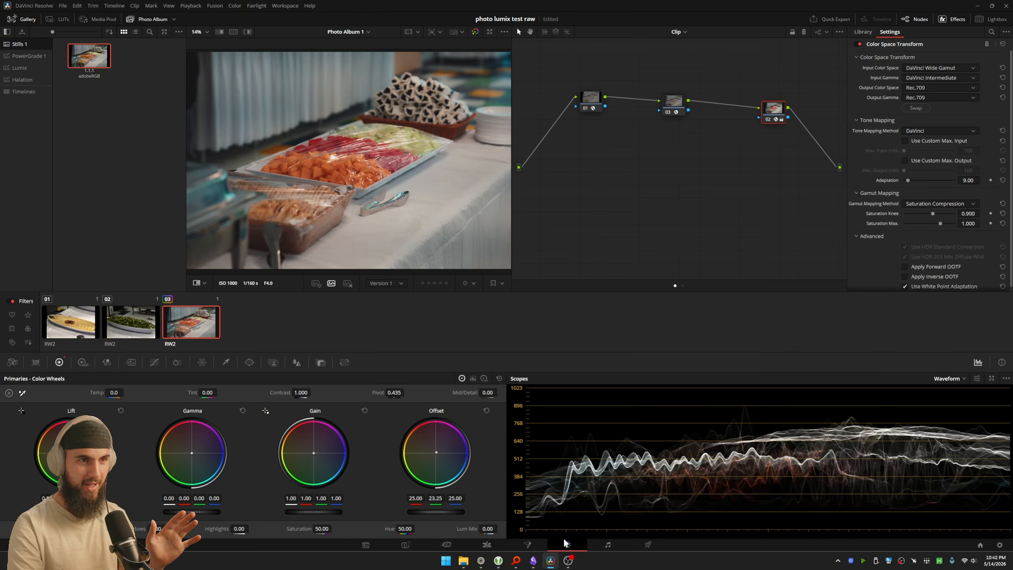
{"action": "right_click", "coordinate": [630, 189]}
{"action": "left_click", "coordinate": [642, 194]}
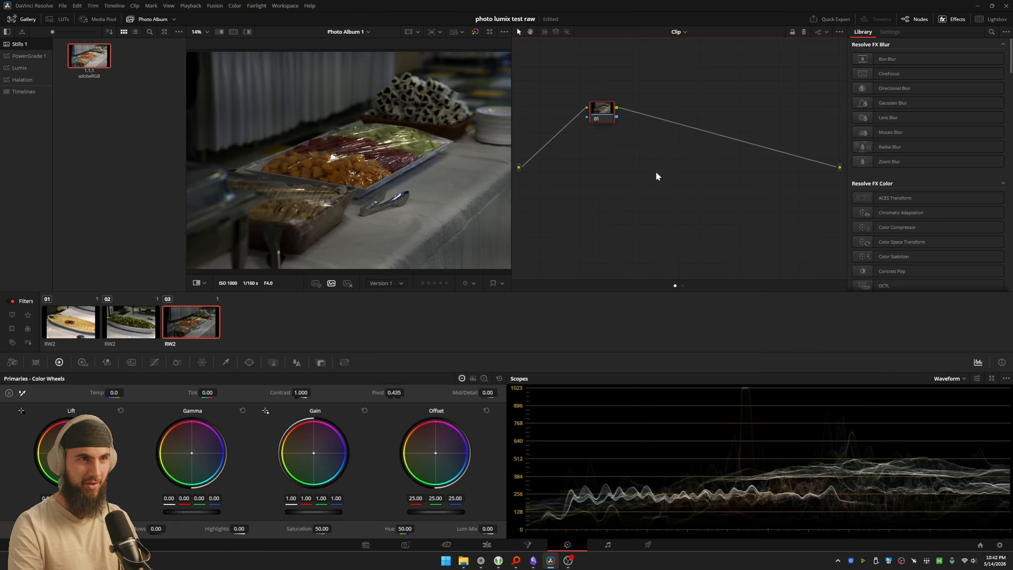
Step: Select the salad photo P1166701.RW2 in the album and open it on the Color page
{"action": "left_click", "coordinate": [405, 545]}
{"action": "left_click", "coordinate": [142, 514]}
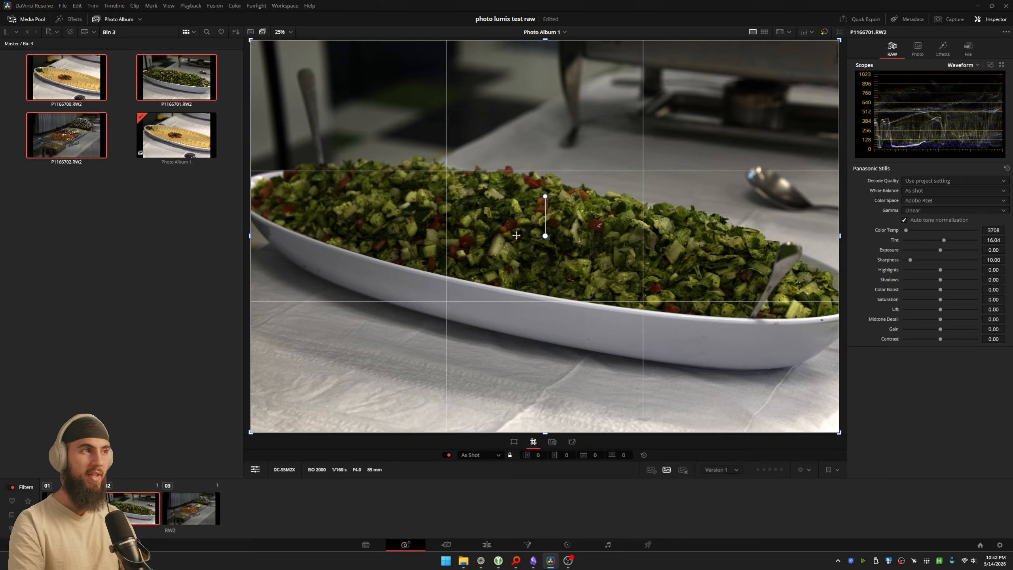
{"action": "left_click", "coordinate": [165, 251]}
{"action": "left_click", "coordinate": [141, 516]}
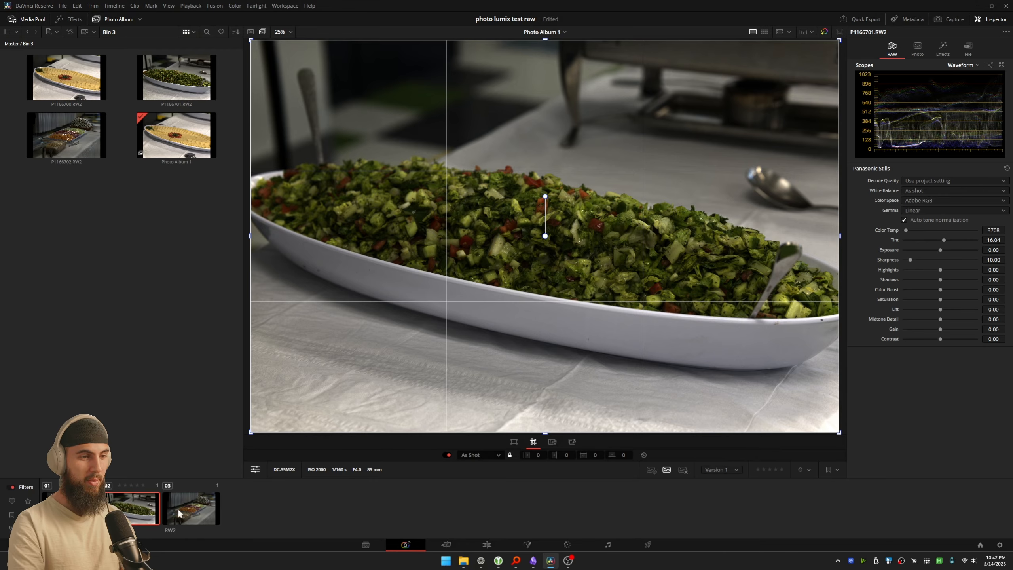
{"action": "left_click", "coordinate": [567, 545]}
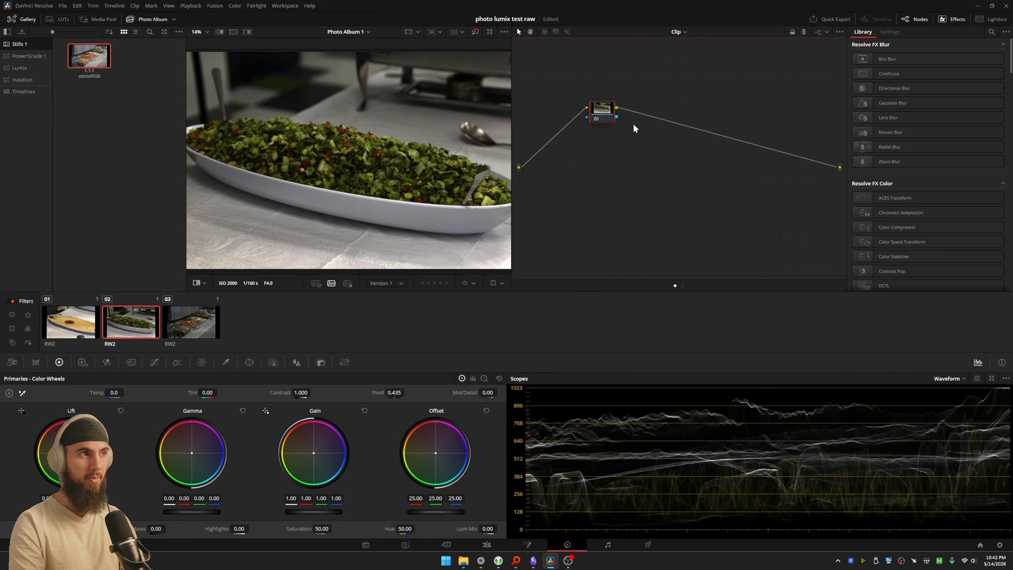
Step: Search the effects for "color" and add a Color Space Transform to node 01 of the salad photo
{"action": "key", "text": "shift+space"}
{"action": "type", "text": "cop"}
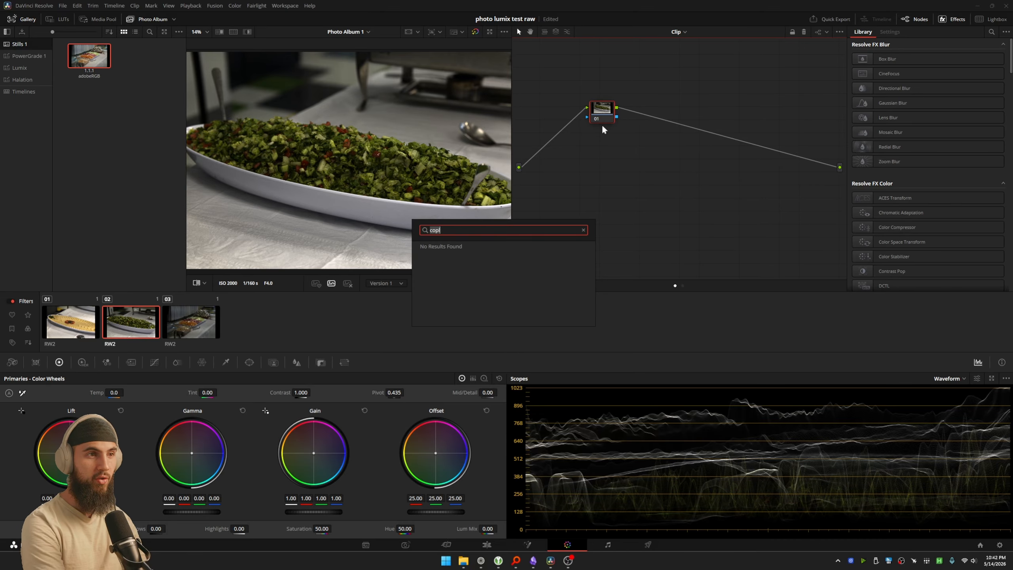
{"action": "type", "text": "color"}
{"action": "key", "text": "Down"}
{"action": "key", "text": "Down"}
{"action": "key", "text": "Down"}
{"action": "key", "text": "Return"}
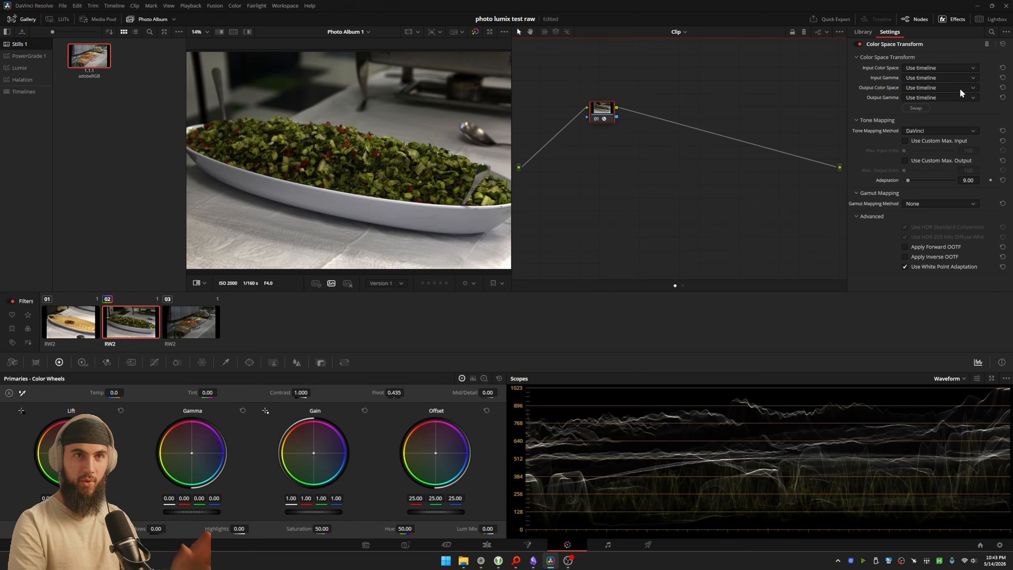
Step: Set the input color space to Adobe RGB and the input gamma to Linear in node 01's Color Space Transform
{"action": "left_click", "coordinate": [938, 68]}
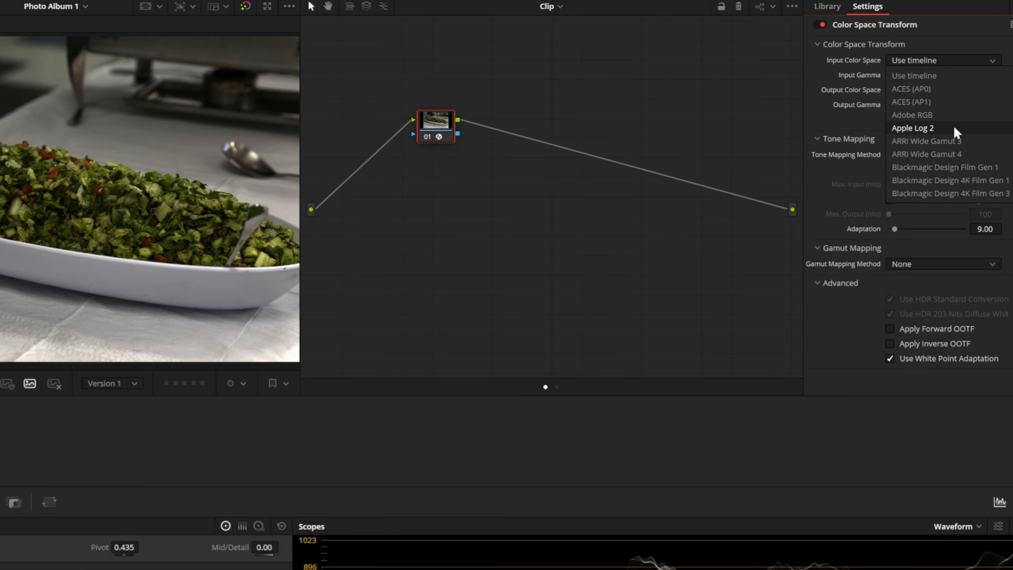
{"action": "scroll", "coordinate": [953, 126], "scroll_direction": "down", "scroll_amount": 4}
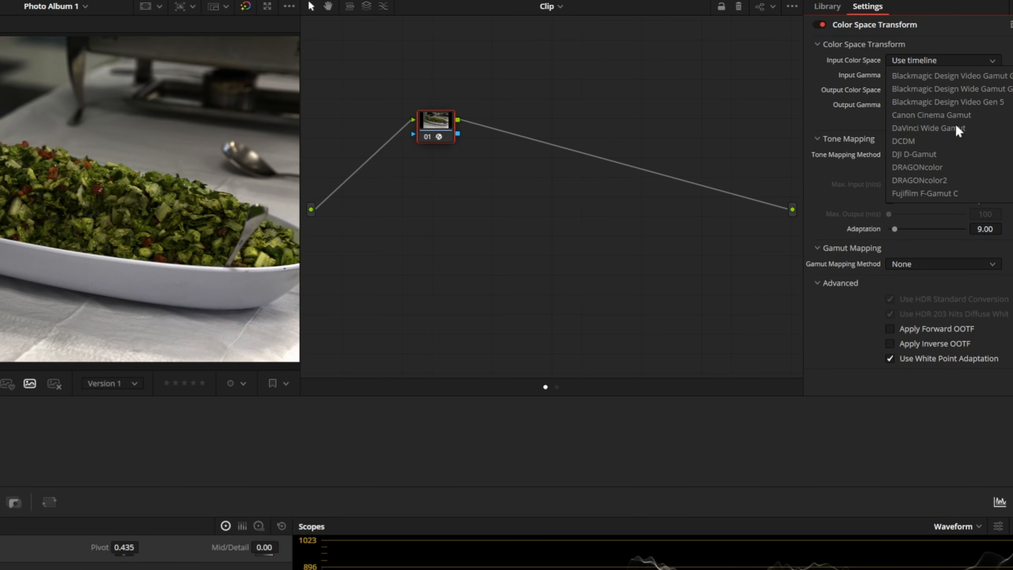
{"action": "scroll", "coordinate": [956, 125], "scroll_direction": "up", "scroll_amount": 5}
{"action": "left_click", "coordinate": [940, 112]}
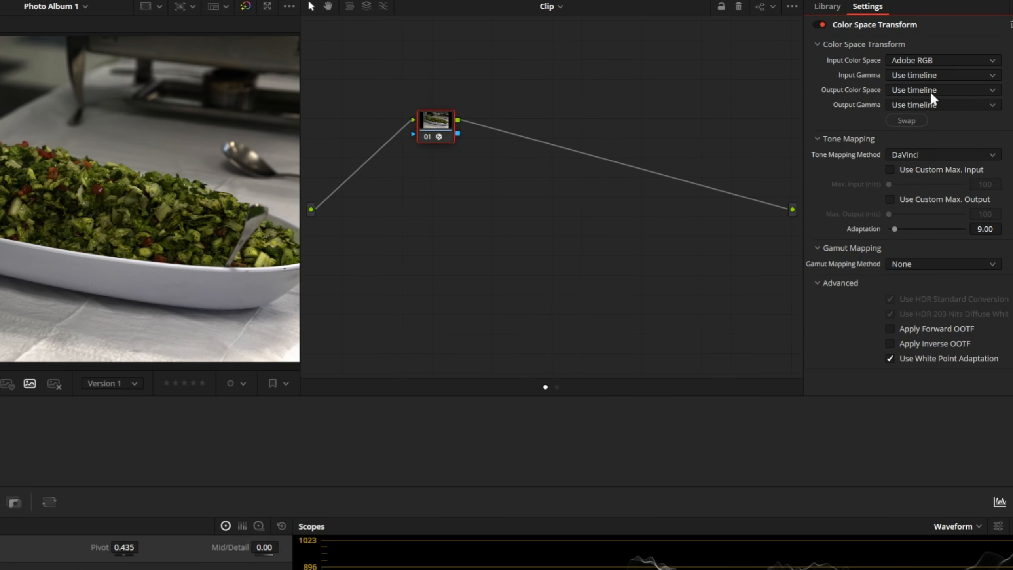
{"action": "left_click", "coordinate": [918, 75]}
{"action": "scroll", "coordinate": [931, 107], "scroll_direction": "down", "scroll_amount": 4}
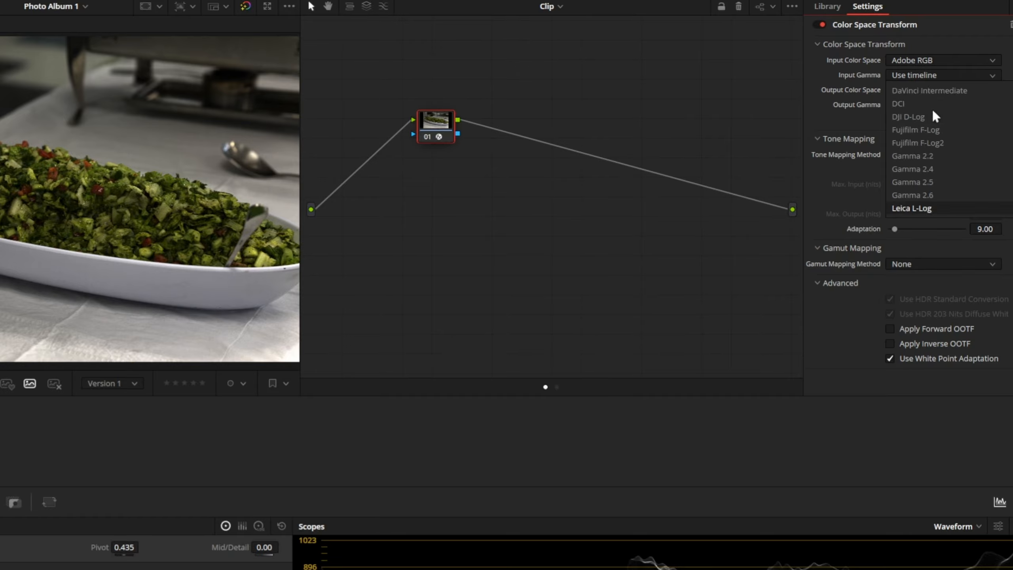
{"action": "scroll", "coordinate": [930, 131], "scroll_direction": "down", "scroll_amount": 3}
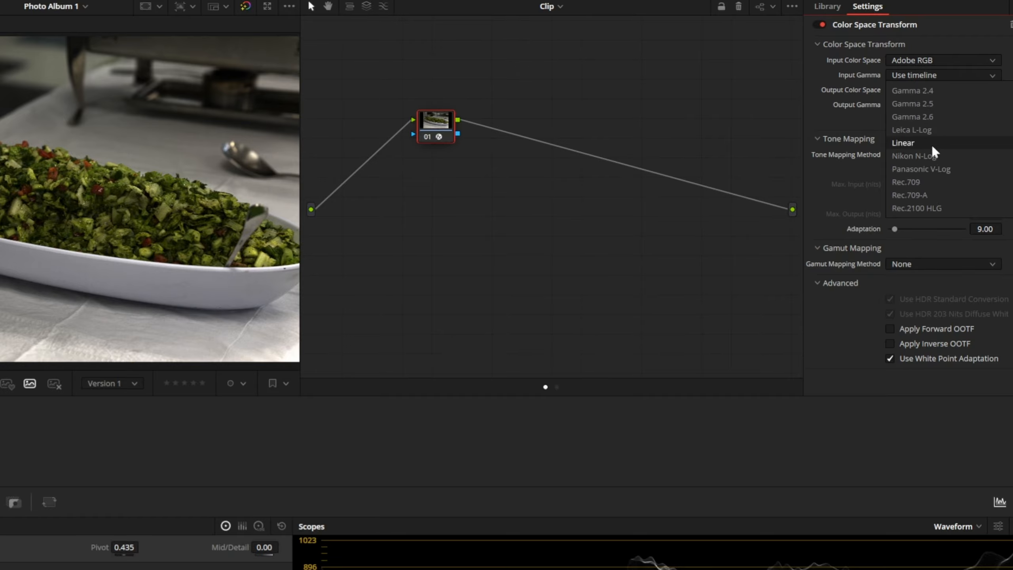
{"action": "left_click", "coordinate": [932, 144]}
Step: Set node 01's output color space to DaVinci Wide Gamut and its output gamma to DaVinci Intermediate
{"action": "left_click", "coordinate": [927, 90]}
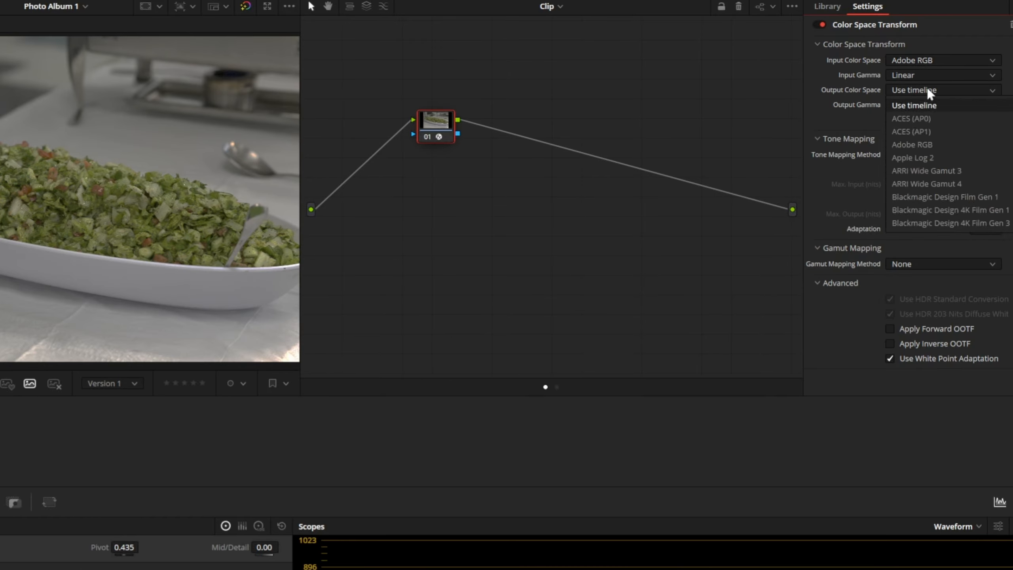
{"action": "scroll", "coordinate": [927, 90], "scroll_direction": "down", "scroll_amount": 4}
{"action": "left_click", "coordinate": [933, 225]}
{"action": "left_click", "coordinate": [925, 105]}
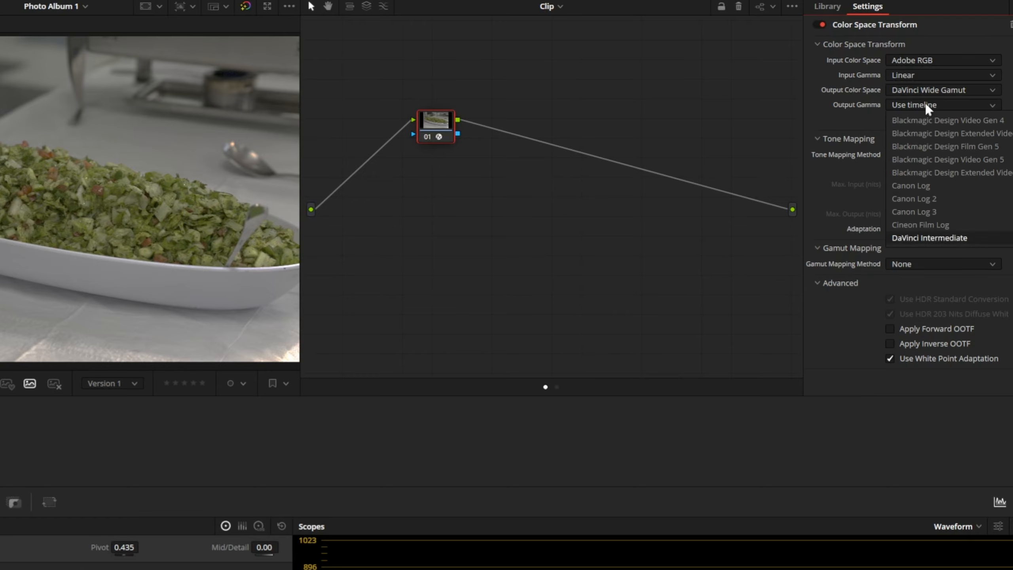
{"action": "left_click", "coordinate": [937, 236]}
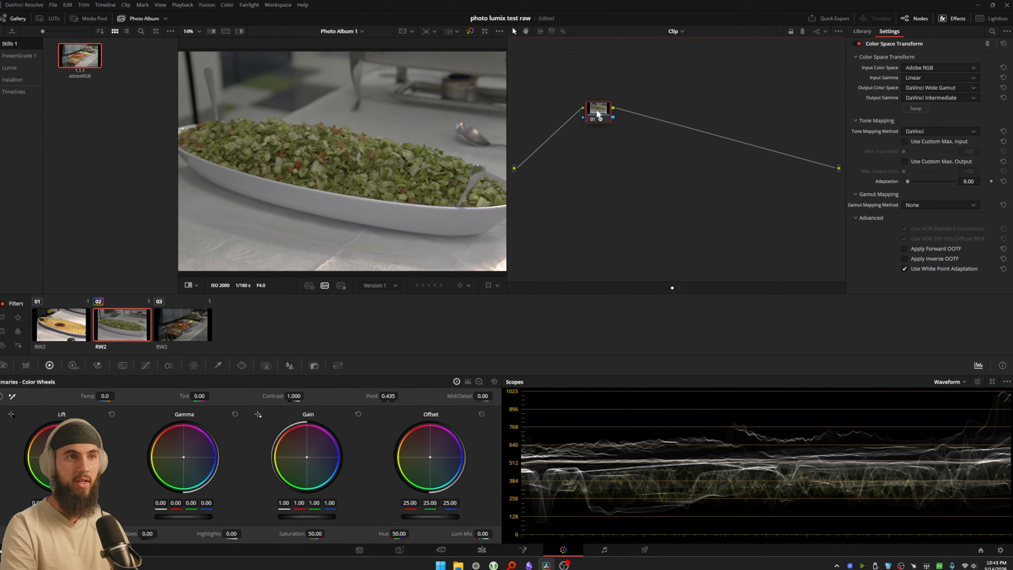
Step: Copy node 01's Color Space Transform onto a new serial node 02 and swap its input and output settings
{"action": "key", "text": "alt+s"}
{"action": "left_click", "coordinate": [607, 110]}
{"action": "key", "text": "ctrl+c"}
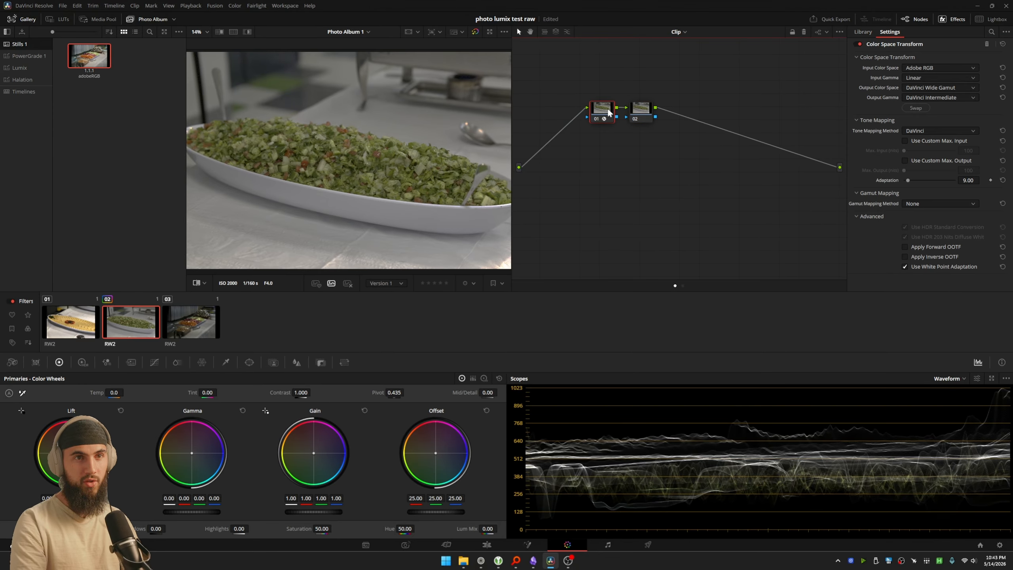
{"action": "left_click", "coordinate": [639, 107]}
{"action": "key", "text": "ctrl+v"}
{"action": "left_click_drag", "start_coordinate": [639, 110], "coordinate": [688, 113]}
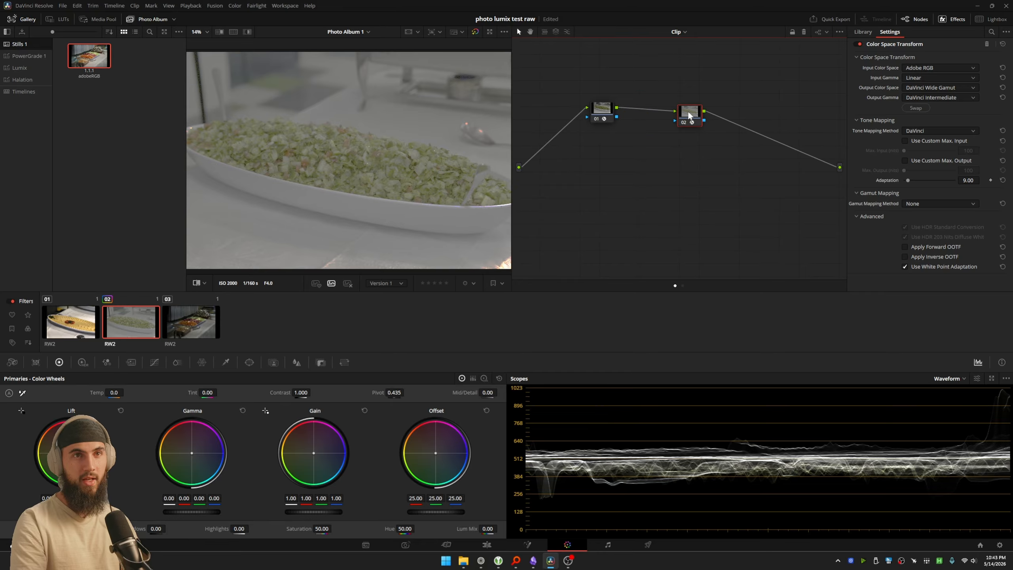
{"action": "left_click", "coordinate": [916, 108]}
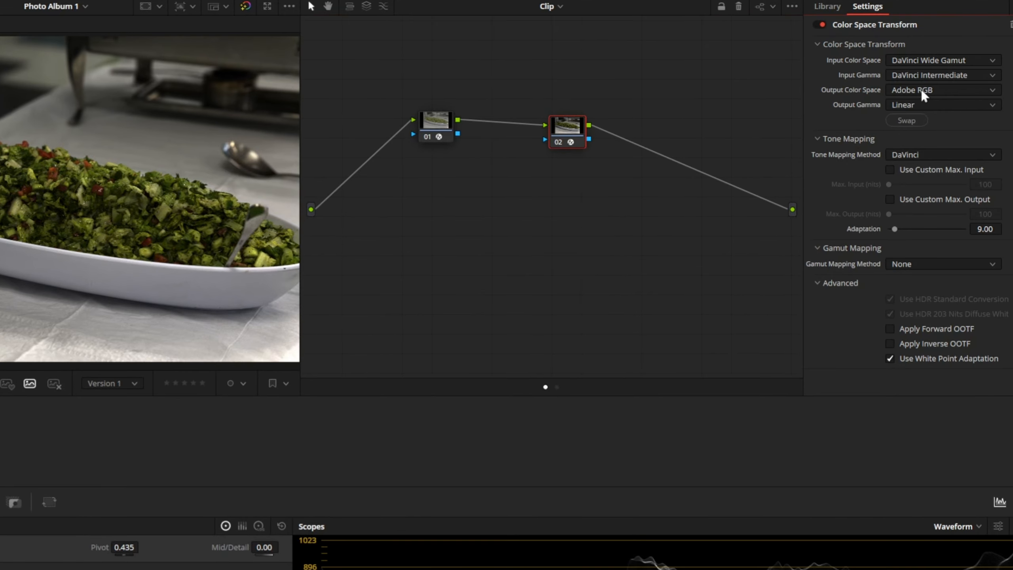
Step: Set node 02's output color space and output gamma to Rec.709, with Saturation Compression as the gamut mapping method
{"action": "left_click", "coordinate": [919, 89]}
{"action": "type", "text": "rec"}
{"action": "key", "text": "Return"}
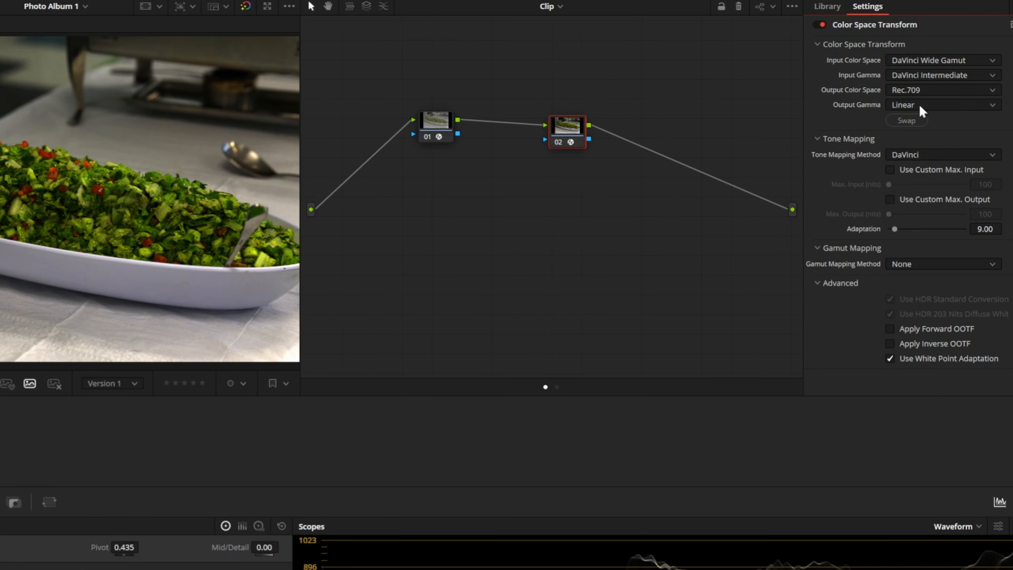
{"action": "left_click", "coordinate": [918, 103]}
{"action": "type", "text": "rec"}
{"action": "key", "text": "Return"}
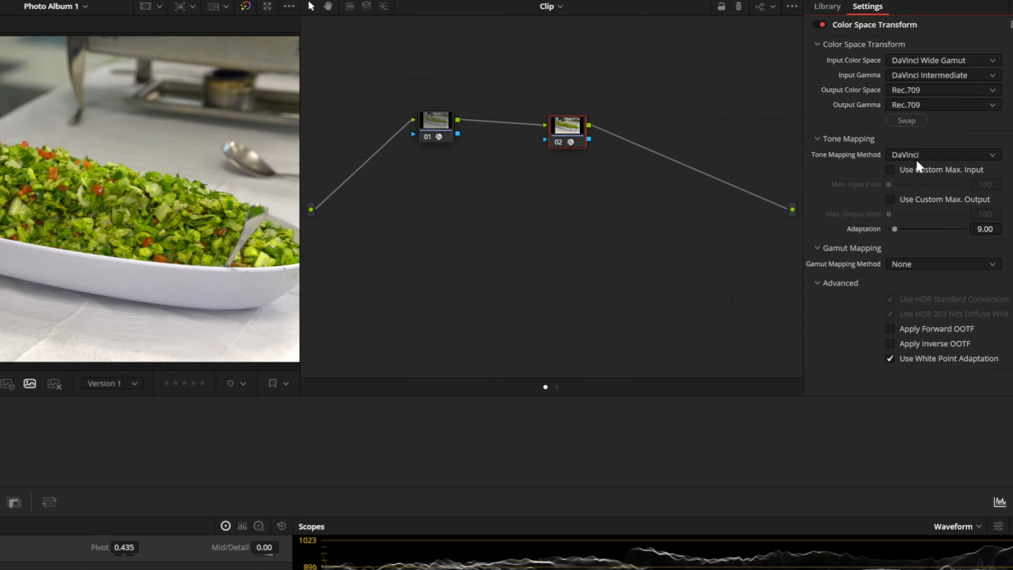
{"action": "left_click", "coordinate": [902, 263]}
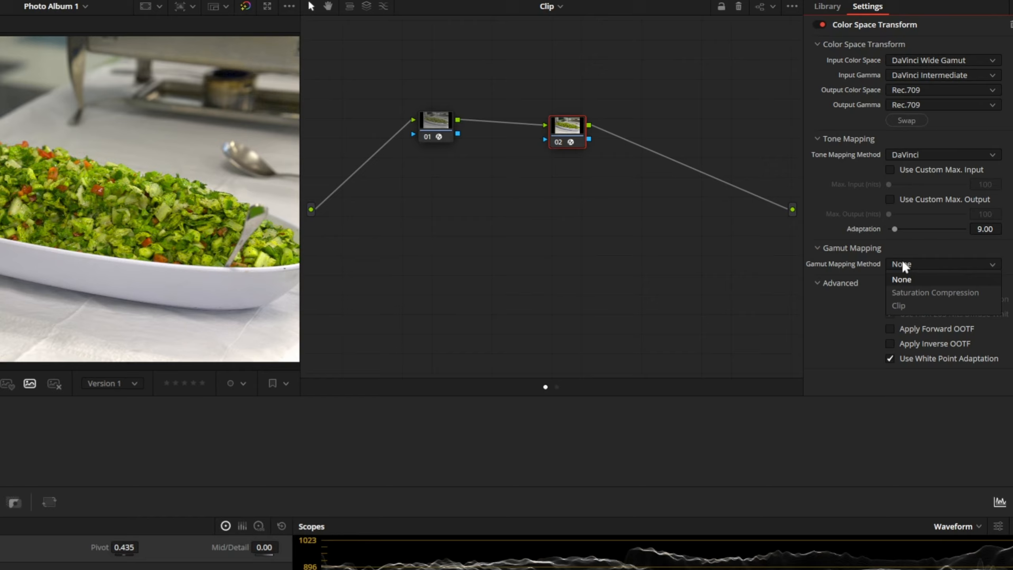
{"action": "left_click", "coordinate": [917, 294]}
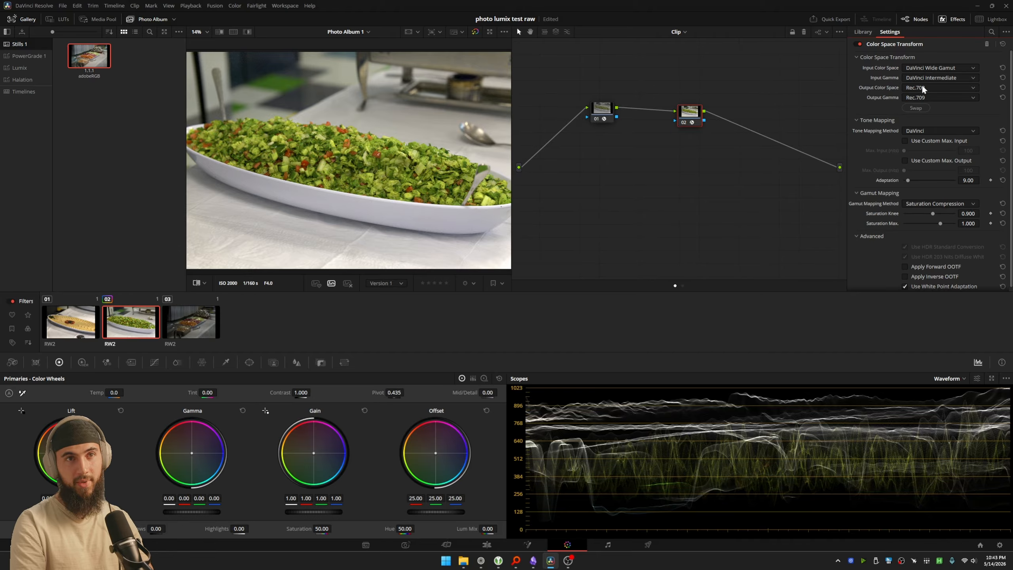
Step: Compare the None and DaVinci tone mapping methods on node 01 and set the method to None
{"action": "left_click", "coordinate": [600, 118]}
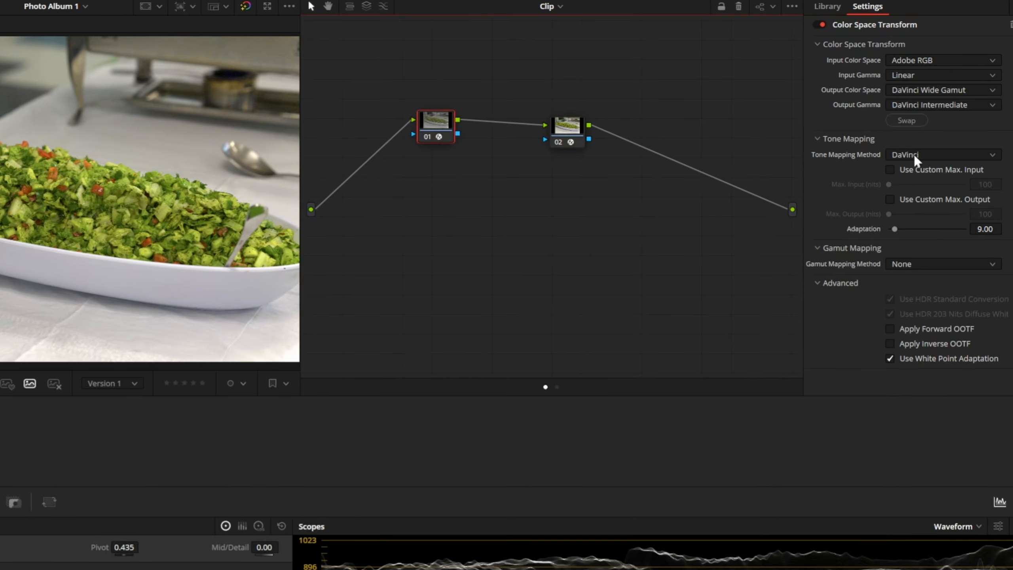
{"action": "left_click", "coordinate": [915, 154]}
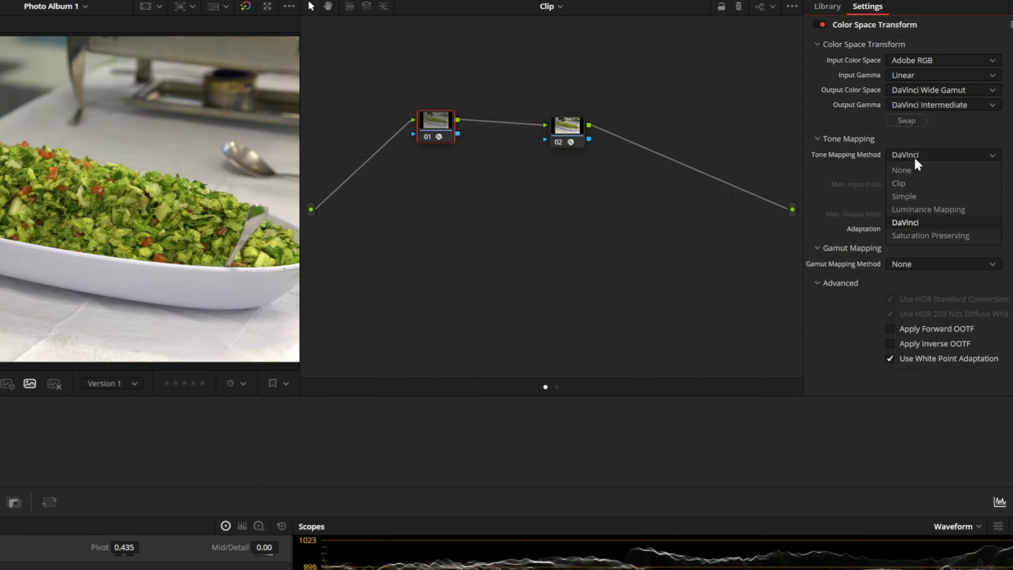
{"action": "left_click", "coordinate": [914, 167]}
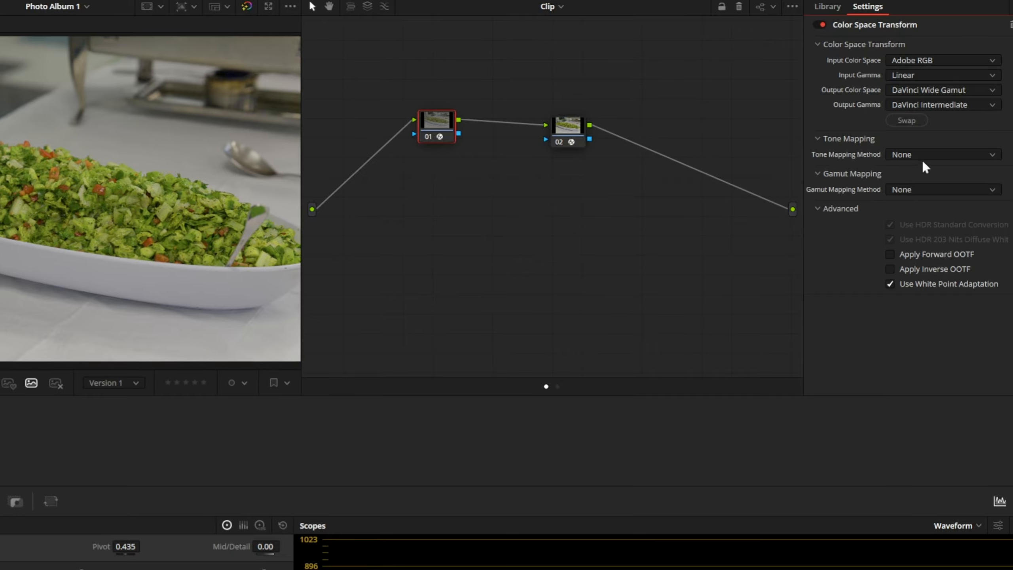
{"action": "left_click", "coordinate": [917, 155]}
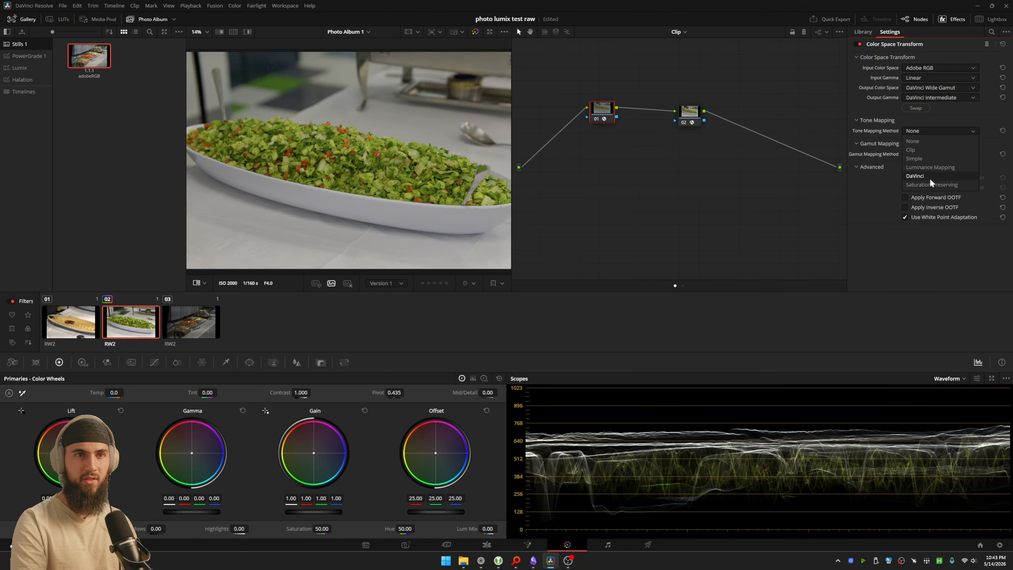
{"action": "left_click", "coordinate": [929, 177]}
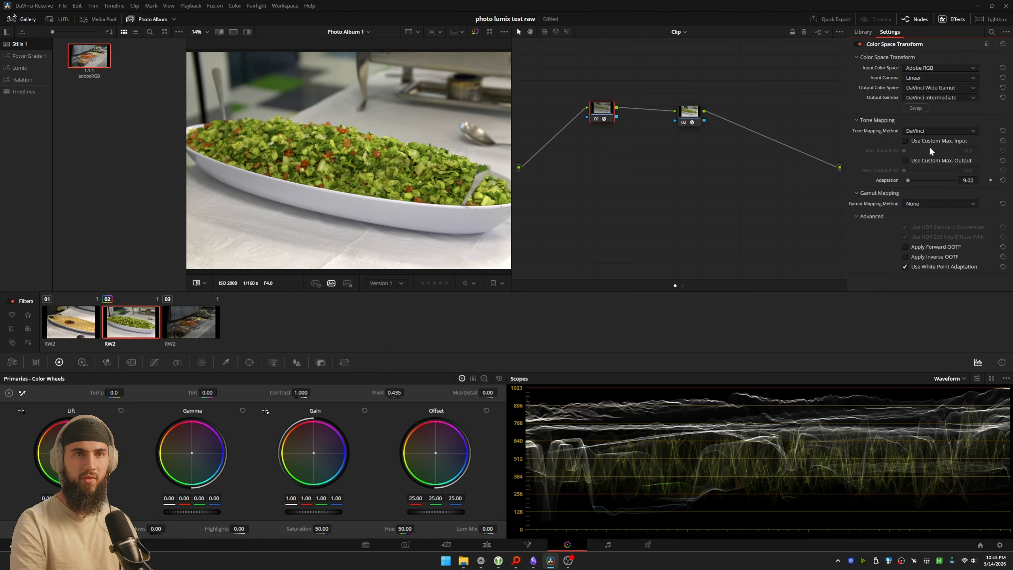
{"action": "left_click", "coordinate": [914, 132]}
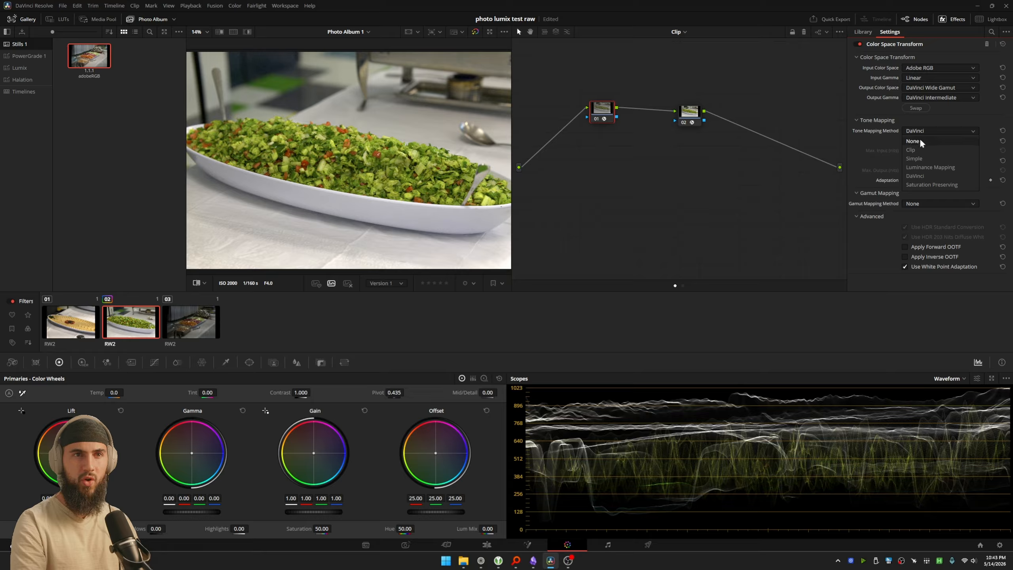
{"action": "left_click", "coordinate": [920, 140]}
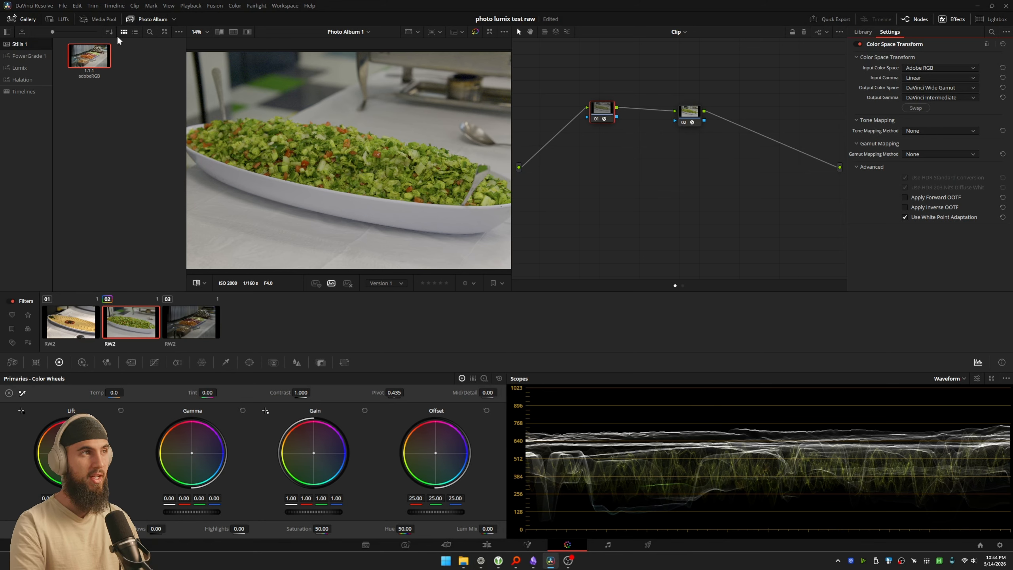
Step: Hide the gallery, and label node 01 "input" and node 02 "output" while spreading them apart in the node graph
{"action": "left_click", "coordinate": [33, 20]}
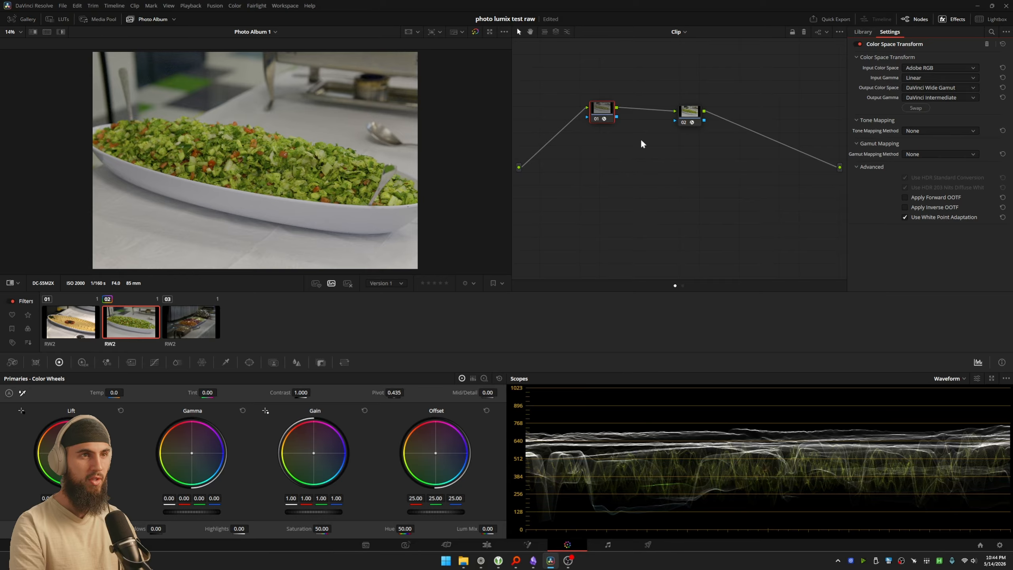
{"action": "left_click_drag", "start_coordinate": [610, 121], "coordinate": [582, 110]}
{"action": "left_click", "coordinate": [694, 110]}
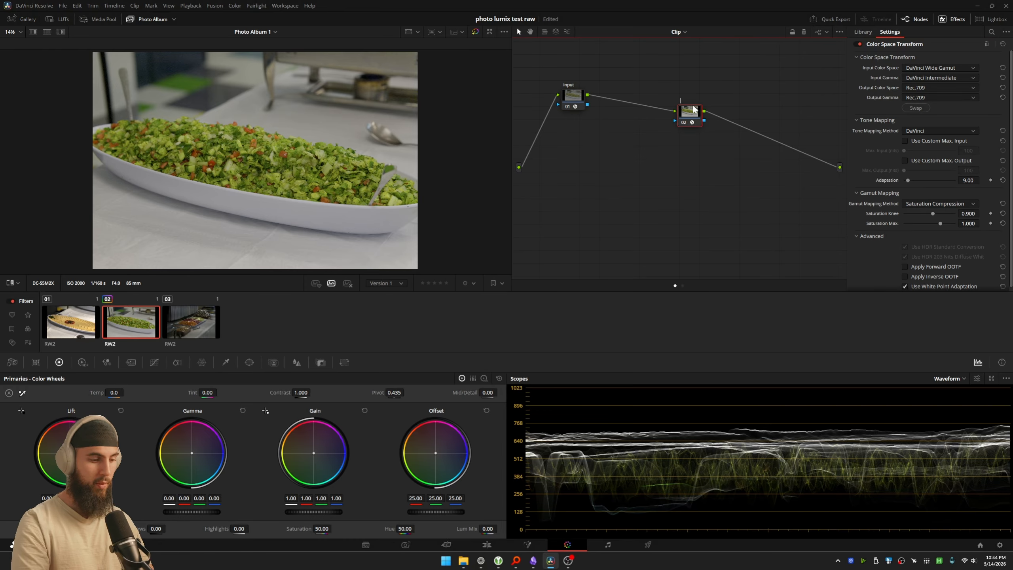
{"action": "type", "text": "output"}
{"action": "left_click_drag", "start_coordinate": [693, 107], "coordinate": [791, 89]}
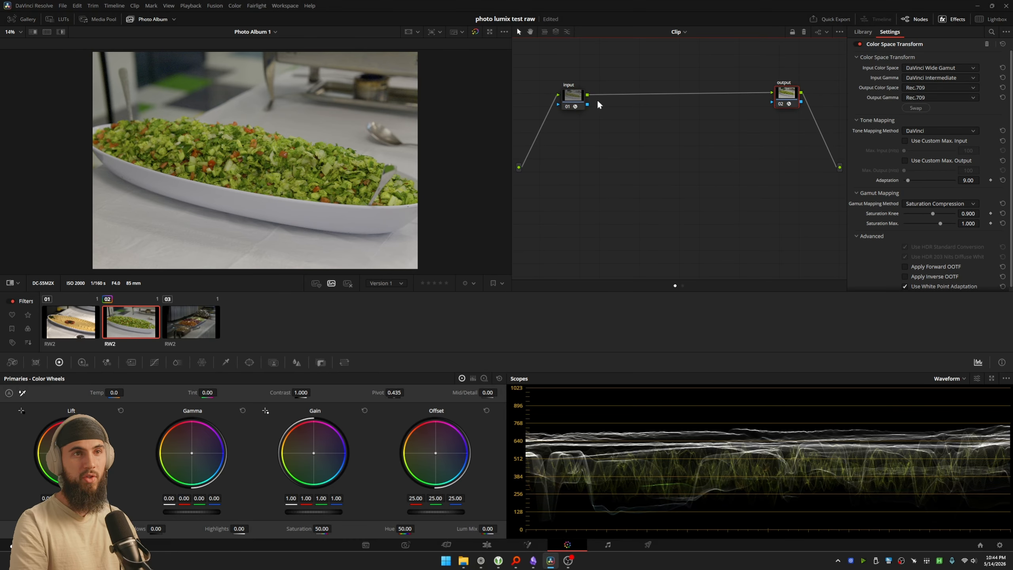
{"action": "left_click_drag", "start_coordinate": [571, 98], "coordinate": [569, 93]}
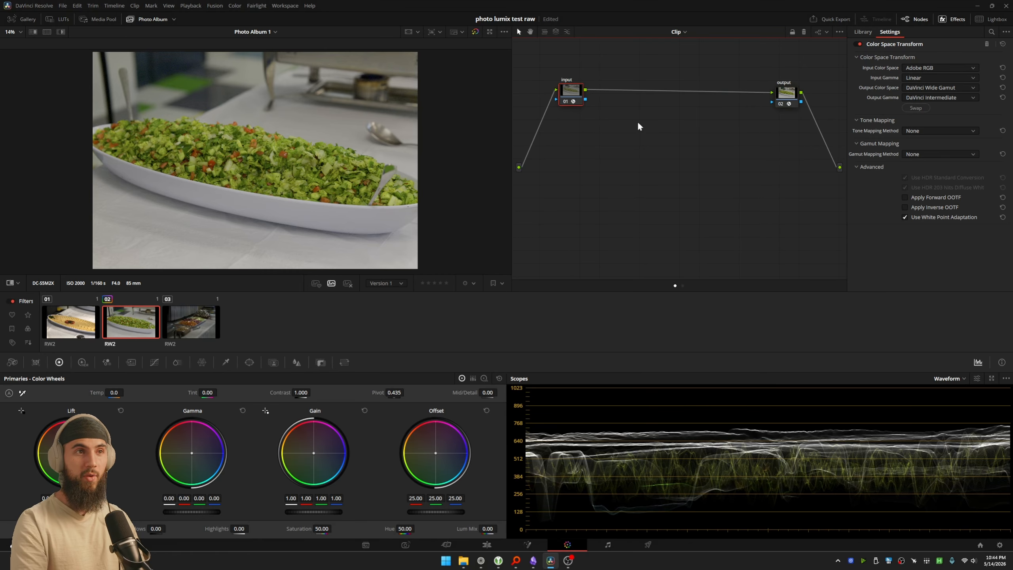
Step: Add a serial node after the input node and apply the Film Look Creator effect to it
{"action": "key", "text": "alt+s"}
{"action": "key", "text": "shift+space"}
{"action": "type", "text": "film"}
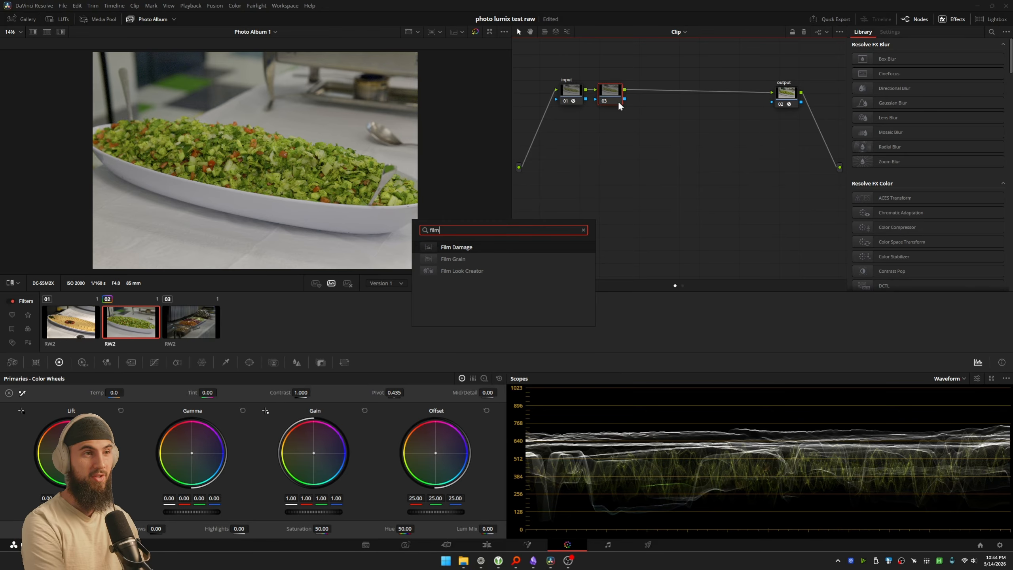
{"action": "left_click", "coordinate": [465, 271]}
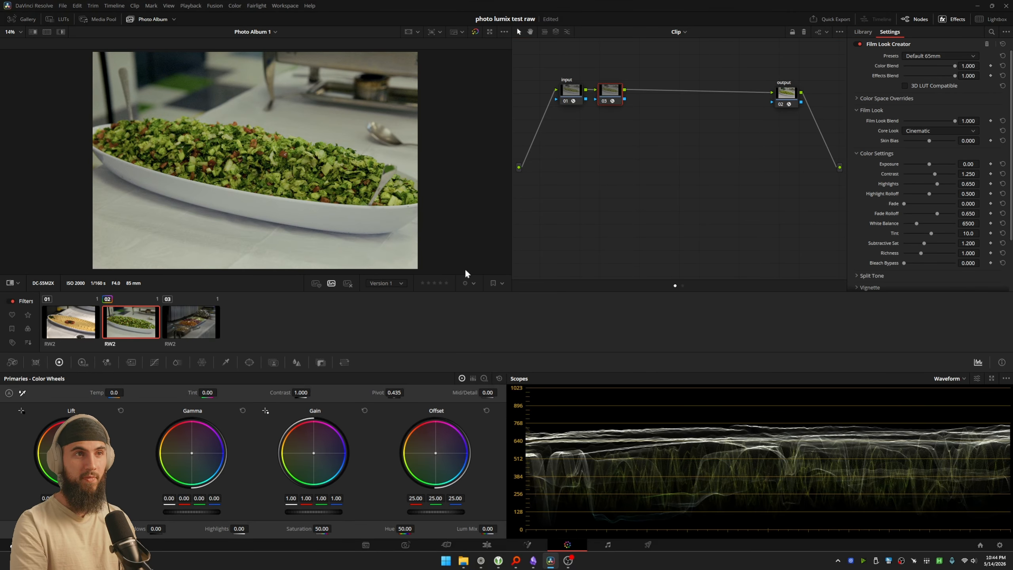
Step: Override the Film Look Creator's input color space with DaVinci Wide Gamut and its input gamma with DaVinci Intermediate
{"action": "left_click", "coordinate": [892, 98]}
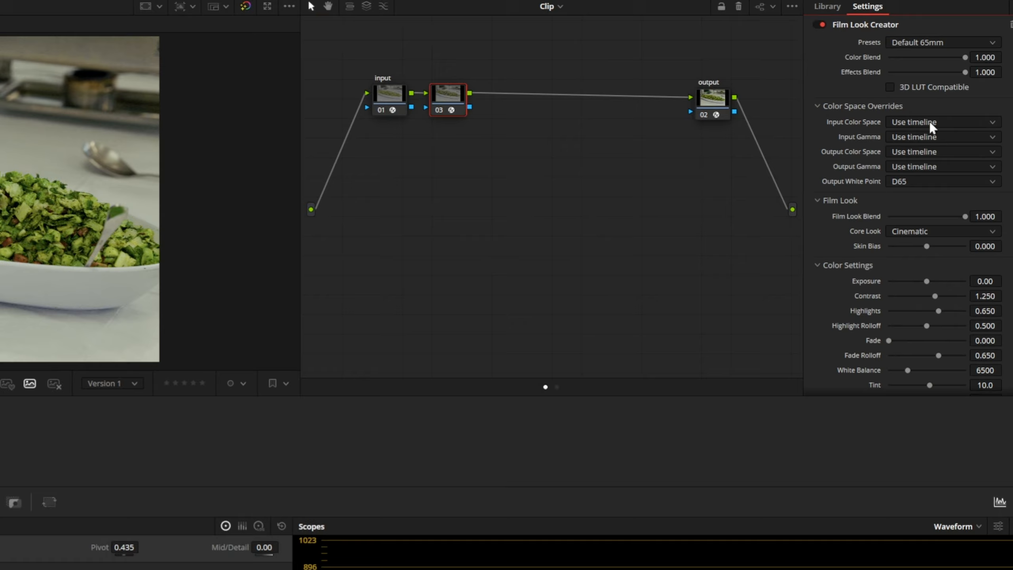
{"action": "left_click", "coordinate": [929, 122]}
{"action": "key", "text": "d"}
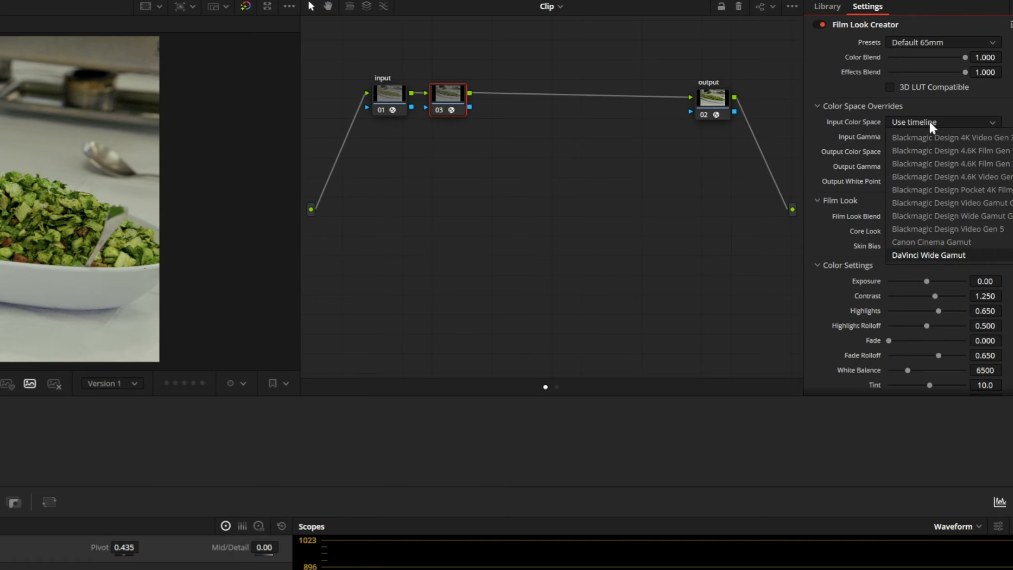
{"action": "key", "text": "Return"}
{"action": "left_click", "coordinate": [926, 138]}
{"action": "key", "text": "d"}
{"action": "key", "text": "Return"}
Step: Set the Film Look Creator's output to DaVinci Wide Gamut and DaVinci Intermediate, and place node 03 between the input and output nodes
{"action": "left_click", "coordinate": [923, 152]}
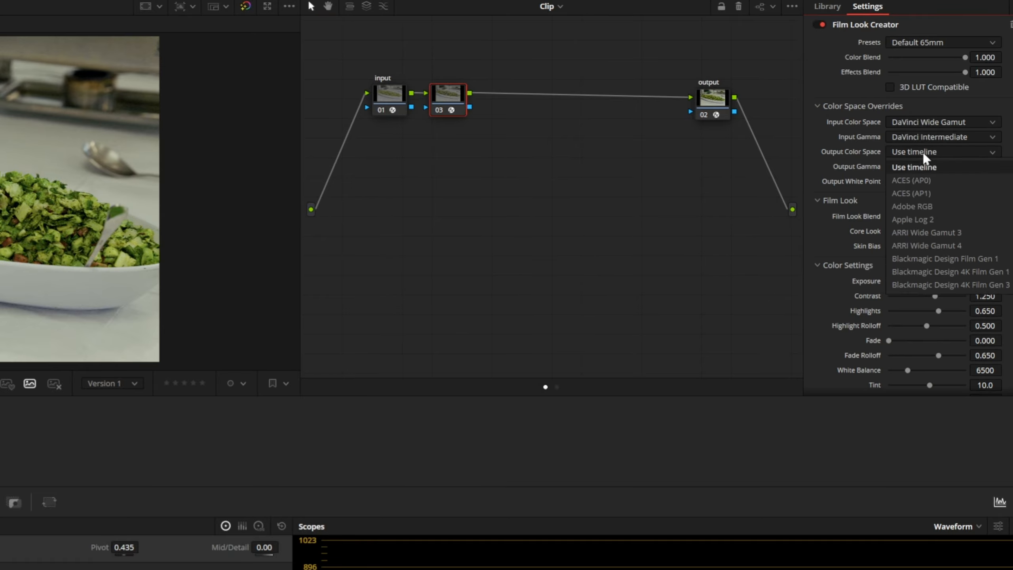
{"action": "key", "text": "d"}
{"action": "key", "text": "Return"}
{"action": "left_click", "coordinate": [923, 167]}
{"action": "key", "text": "d"}
{"action": "key", "text": "Return"}
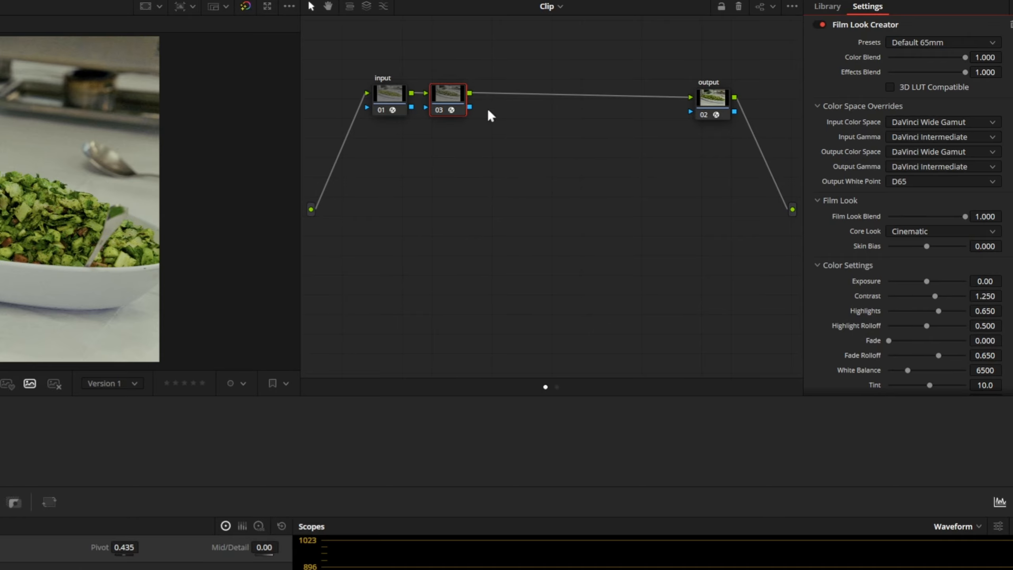
{"action": "left_click_drag", "start_coordinate": [452, 96], "coordinate": [540, 74]}
{"action": "left_click", "coordinate": [950, 109]}
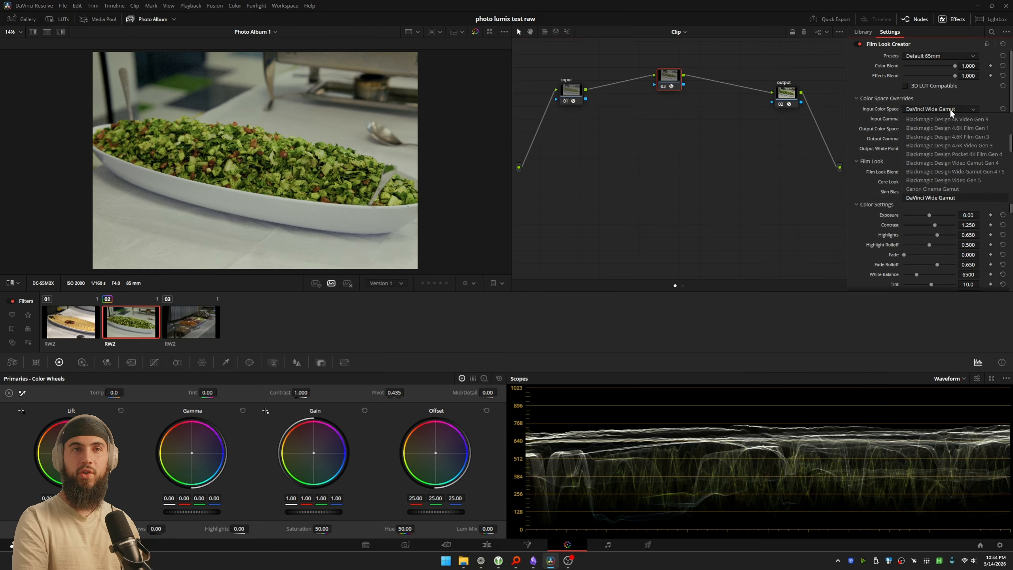
{"action": "left_click", "coordinate": [950, 109]}
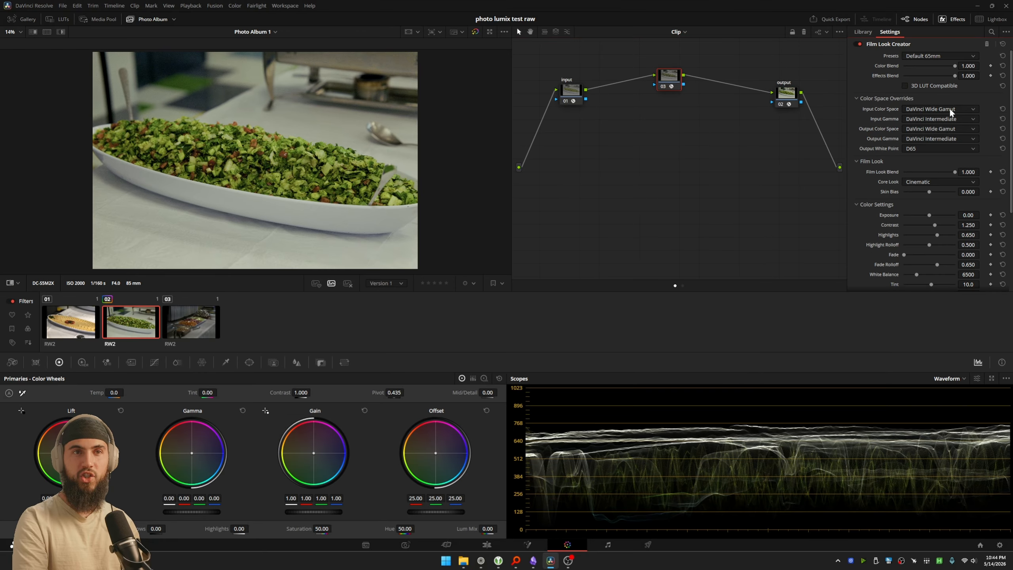
Step: Check the project's color management settings, and set the Film Look Creator's input color space and input gamma to Use timeline
{"action": "left_click", "coordinate": [1001, 545]}
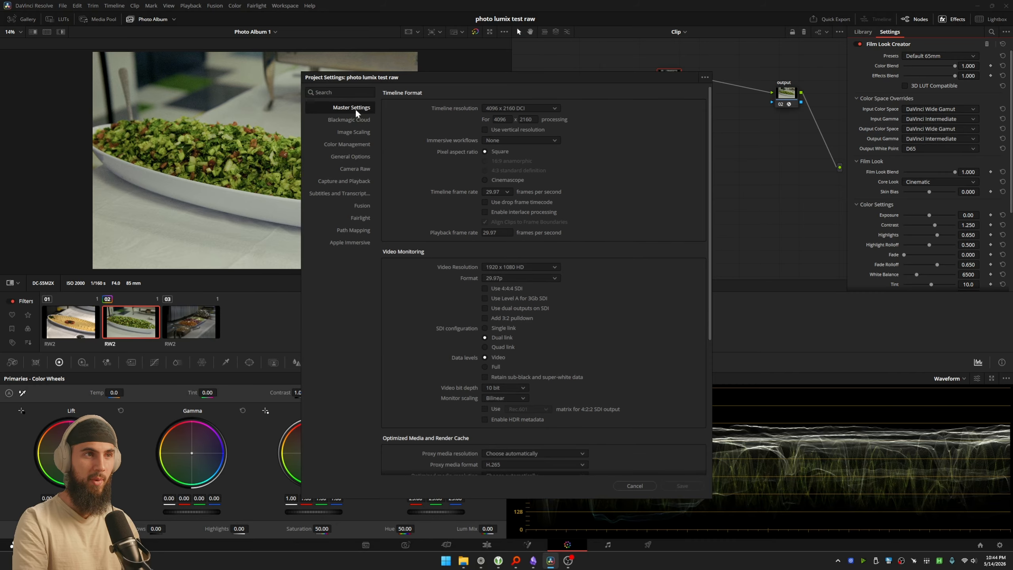
{"action": "left_click", "coordinate": [348, 143]}
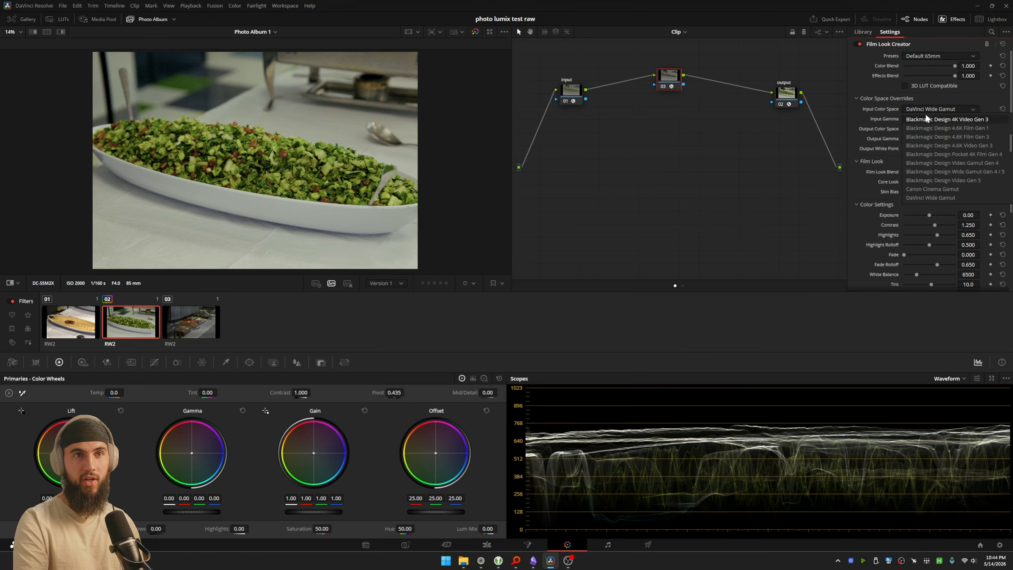
{"action": "scroll", "coordinate": [927, 119], "scroll_direction": "up", "scroll_amount": 4}
{"action": "left_click", "coordinate": [927, 120]}
{"action": "left_click", "coordinate": [928, 120]}
{"action": "scroll", "coordinate": [927, 133], "scroll_direction": "up", "scroll_amount": 3}
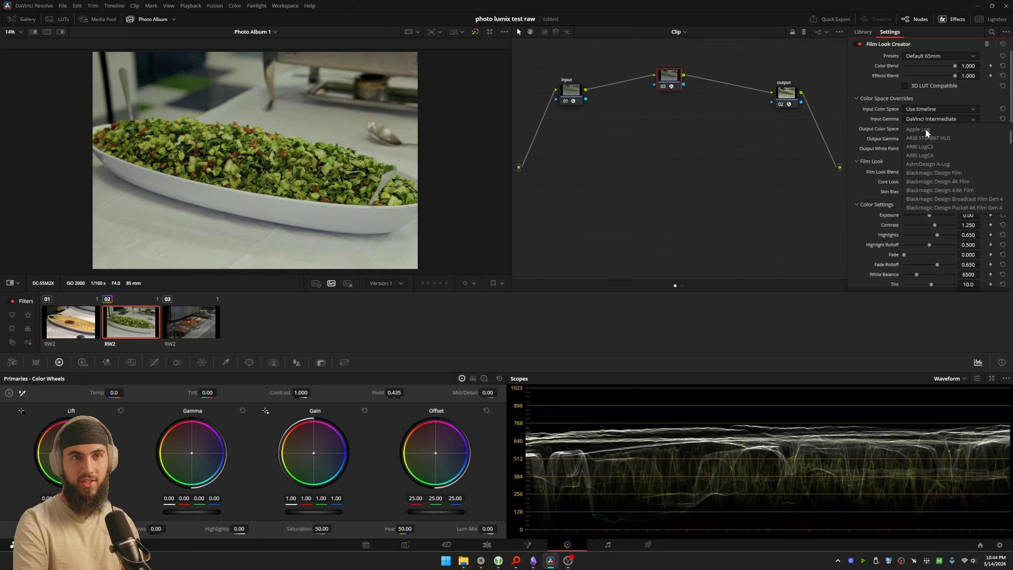
{"action": "scroll", "coordinate": [926, 130], "scroll_direction": "up", "scroll_amount": 3}
{"action": "left_click", "coordinate": [926, 131]}
Step: Set the Film Look Creator's output color space and output gamma to Use timeline
{"action": "left_click", "coordinate": [926, 131]}
{"action": "scroll", "coordinate": [927, 144], "scroll_direction": "up", "scroll_amount": 5}
{"action": "left_click", "coordinate": [927, 139]}
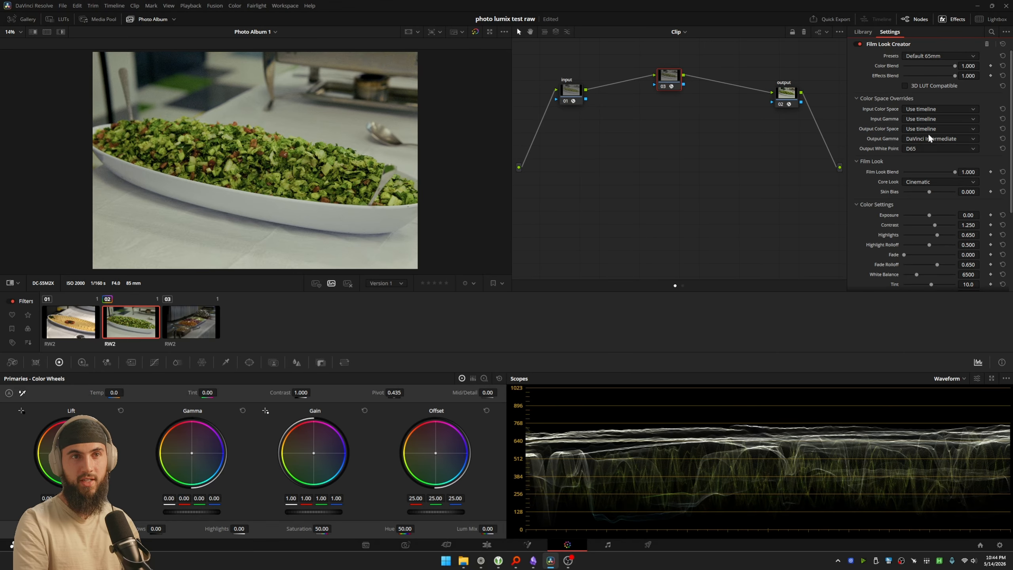
{"action": "left_click", "coordinate": [928, 138]}
{"action": "scroll", "coordinate": [928, 146], "scroll_direction": "up", "scroll_amount": 3}
{"action": "left_click", "coordinate": [927, 148]}
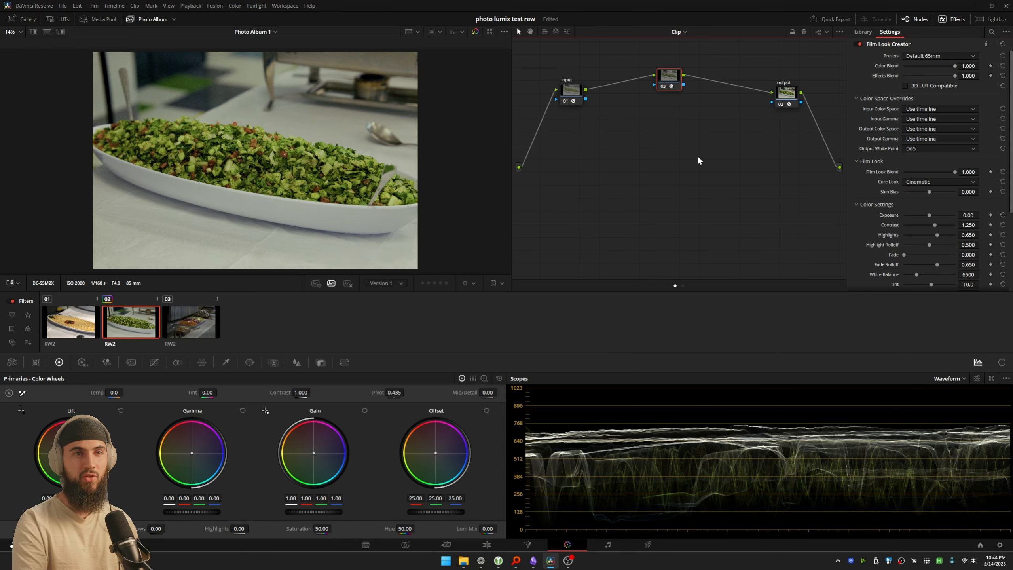
Step: Apply the Aurora preset in the Film Look Creator and inspect the salad up close
{"action": "left_click", "coordinate": [934, 56]}
{"action": "left_click", "coordinate": [935, 83]}
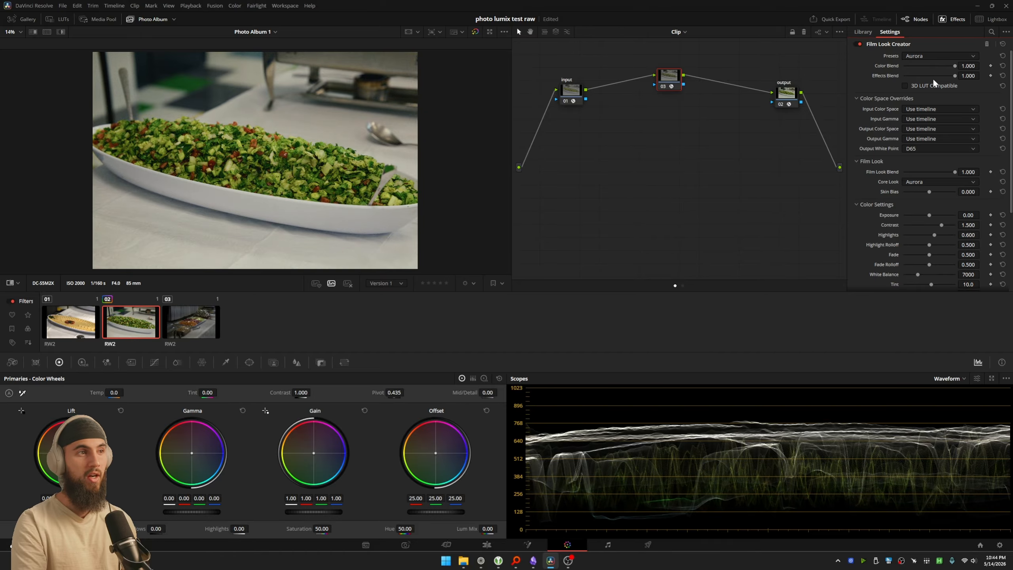
{"action": "scroll", "coordinate": [376, 157], "scroll_direction": "up", "scroll_amount": 6}
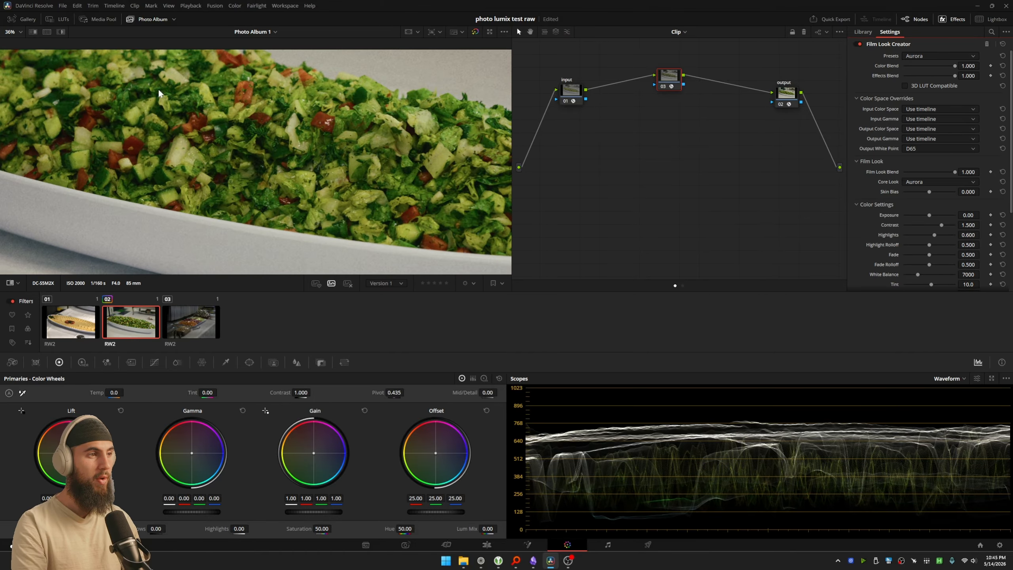
Step: Hide the photo album strip and raise the Film Look Creator's Exposure to 0.29 and Contrast to 1.757
{"action": "left_click", "coordinate": [151, 19]}
{"action": "scroll", "coordinate": [204, 147], "scroll_direction": "down", "scroll_amount": 4}
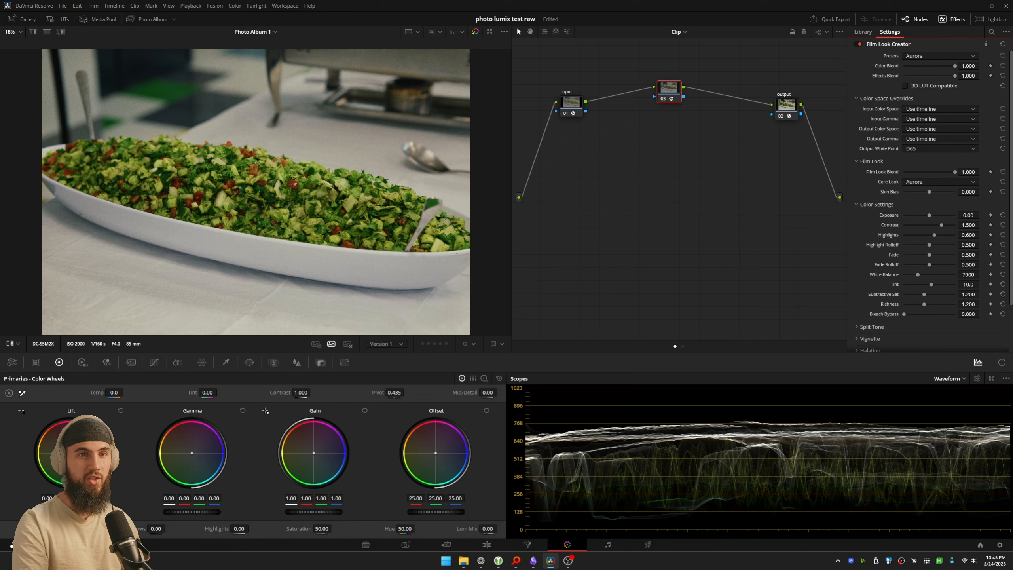
{"action": "mouse_move", "coordinate": [969, 216]}
{"action": "left_mouse_down"}
{"action": "mouse_move", "coordinate": [997, 216]}
{"action": "mouse_move", "coordinate": [973, 216]}
{"action": "mouse_move", "coordinate": [982, 224]}
{"action": "left_mouse_up"}
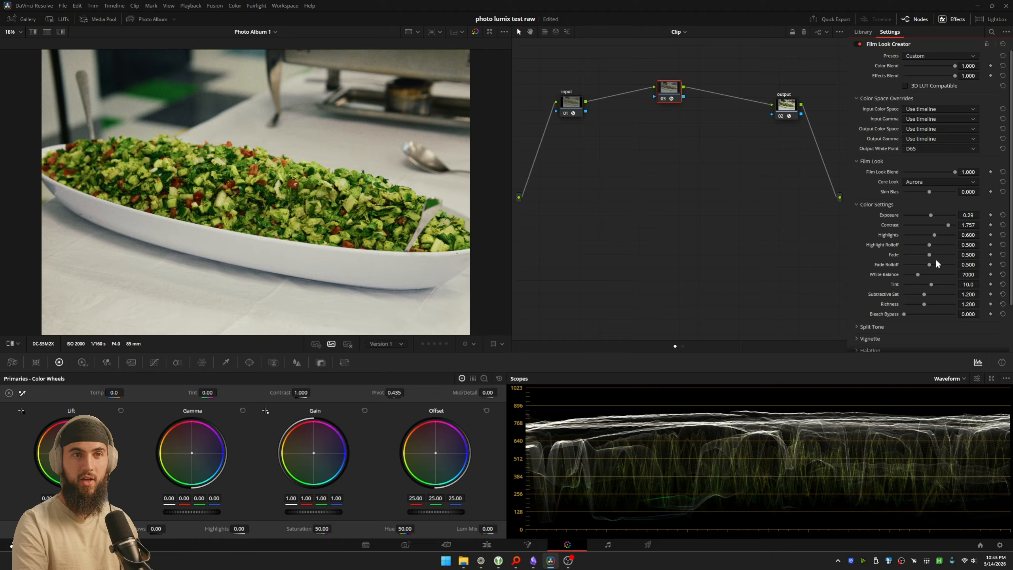
Step: Add a serial node before the Film Look Creator node, set its gamma to Linear, and place it right after the input node
{"action": "key", "text": "shift+s"}
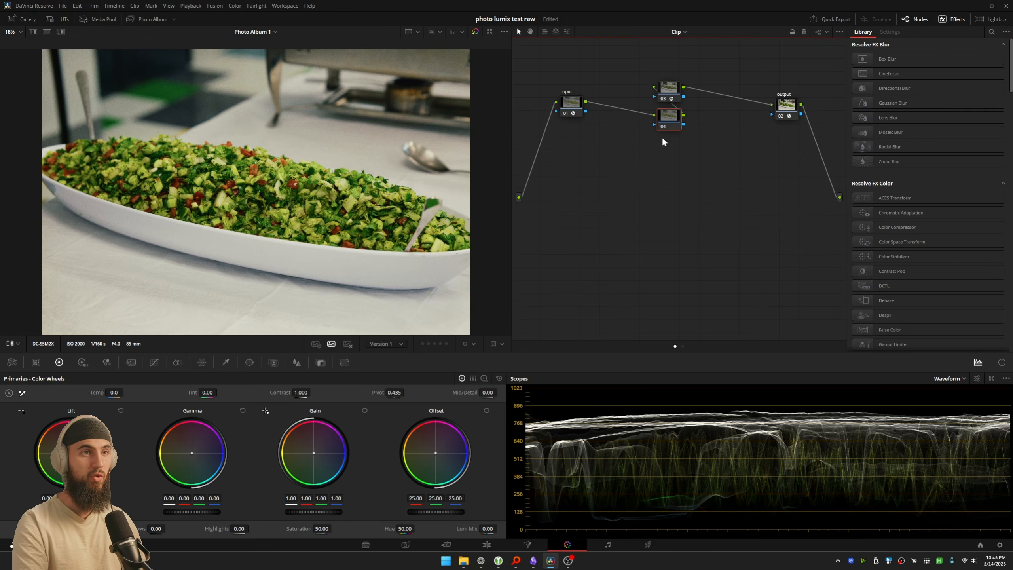
{"action": "key", "text": "shift+space"}
{"action": "right_click", "coordinate": [664, 127]}
{"action": "mouse_move", "coordinate": [693, 242]}
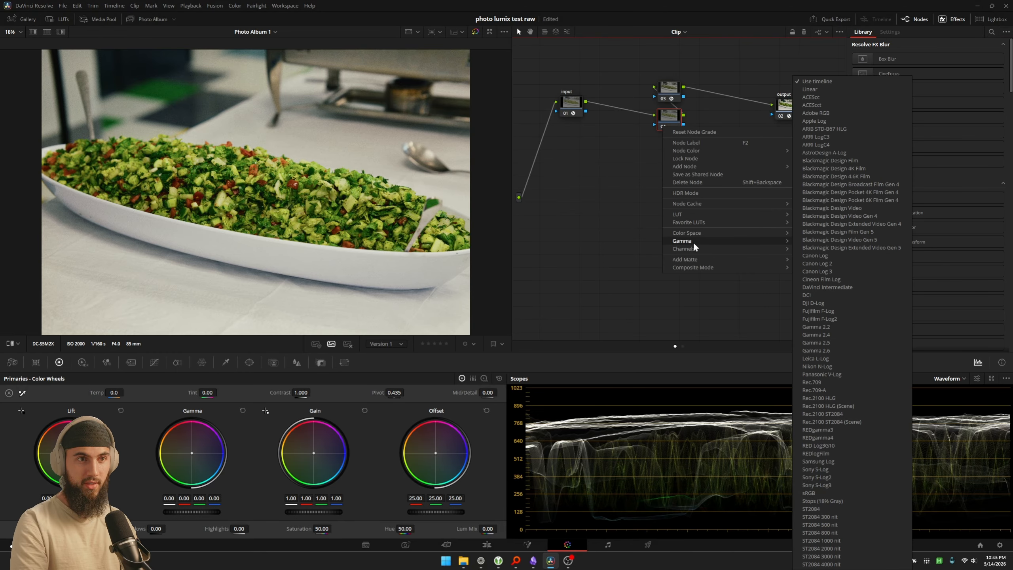
{"action": "left_click", "coordinate": [816, 89]}
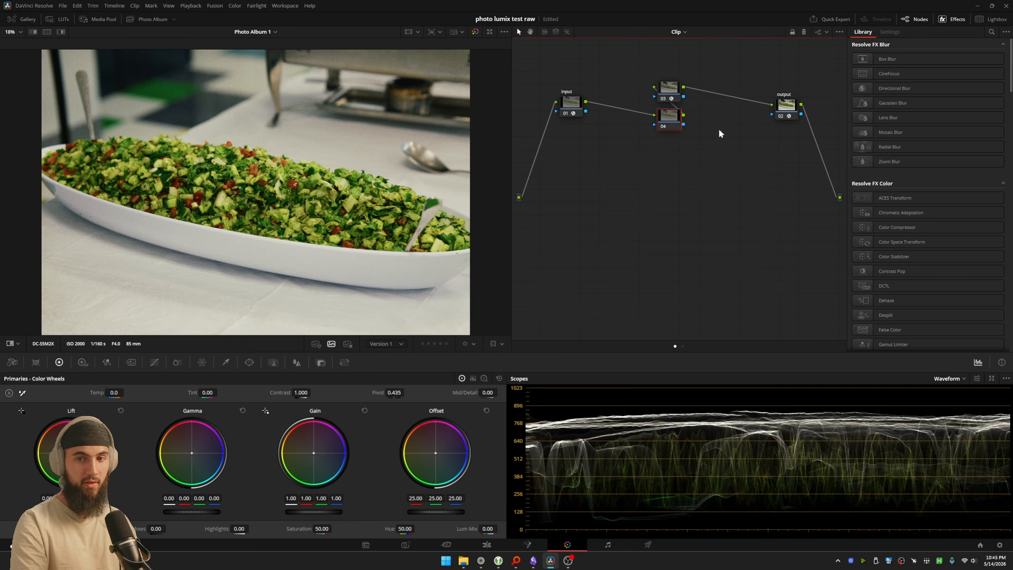
{"action": "left_click_drag", "start_coordinate": [669, 123], "coordinate": [620, 94]}
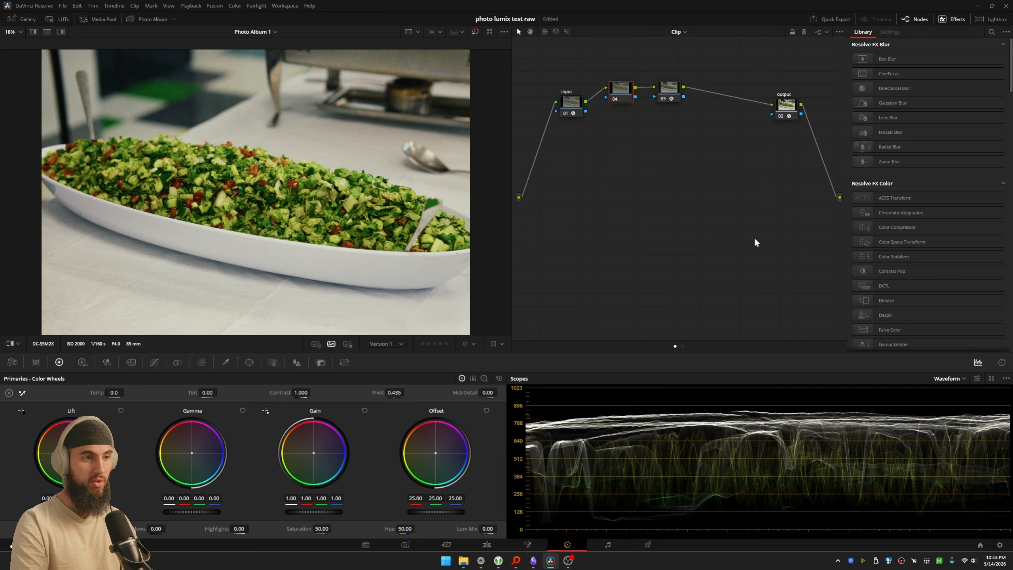
Step: Show the vectorscope and shift node 04's Gain slightly to about 1.01 red, 0.99 green and 1.04 blue, moving the node above its neighbours
{"action": "left_click", "coordinate": [947, 378]}
{"action": "left_click", "coordinate": [947, 410]}
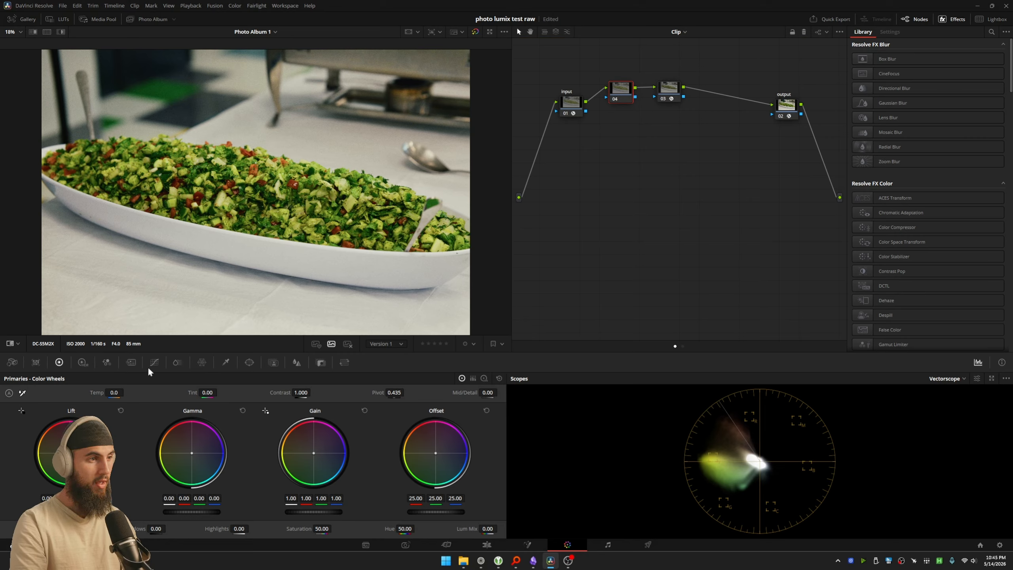
{"action": "left_click_drag", "start_coordinate": [326, 437], "coordinate": [327, 439]}
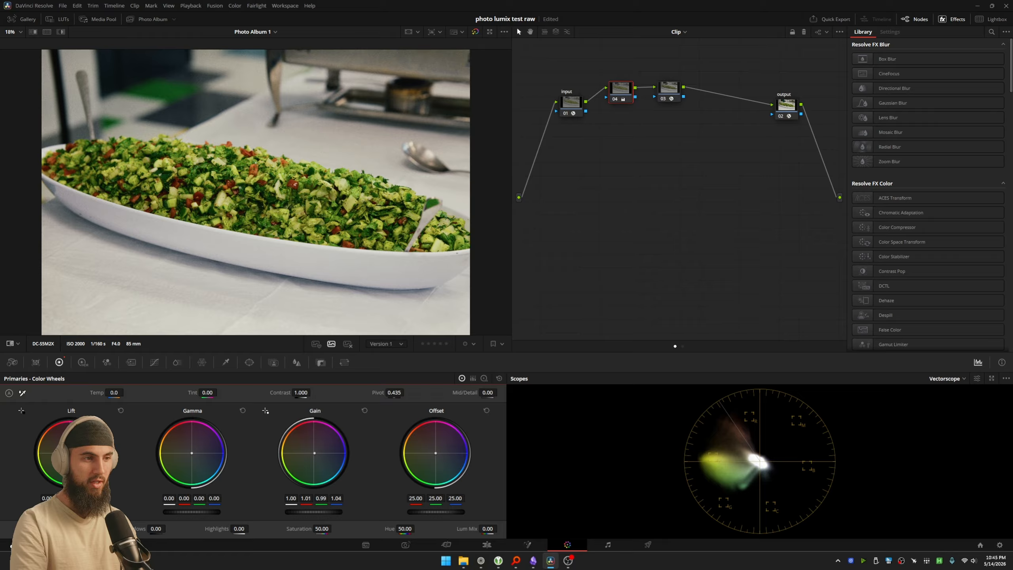
{"action": "mouse_move", "coordinate": [309, 456]}
{"action": "left_mouse_down"}
{"action": "mouse_move", "coordinate": [303, 463]}
{"action": "mouse_move", "coordinate": [311, 458]}
{"action": "left_mouse_up"}
{"action": "double_click", "coordinate": [309, 456]}
{"action": "left_click_drag", "start_coordinate": [610, 90], "coordinate": [612, 75]}
Step: Enable Split Tone on the Film Look Creator node and set its Amount to 0.674
{"action": "left_click", "coordinate": [668, 88]}
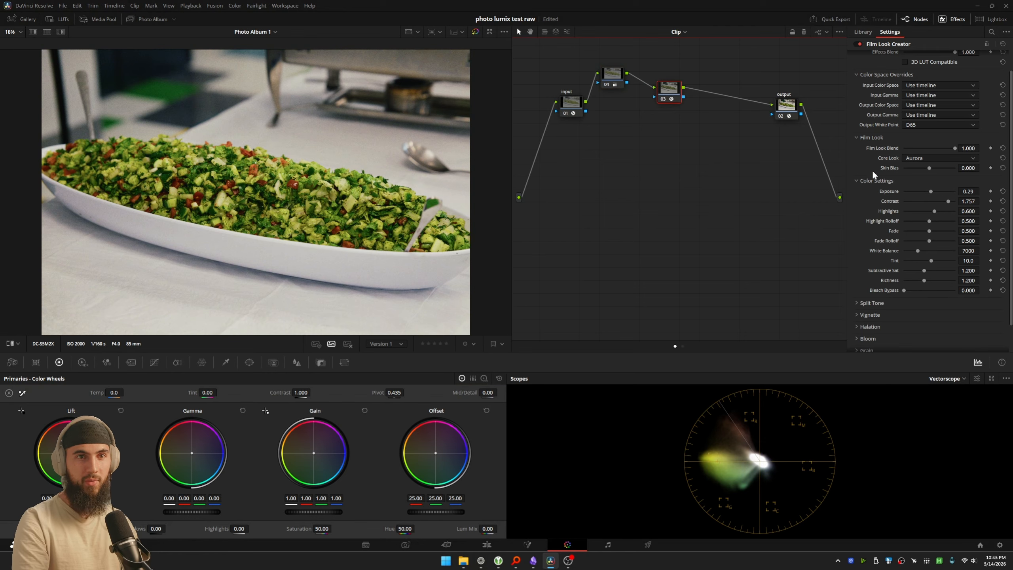
{"action": "left_click", "coordinate": [864, 303]}
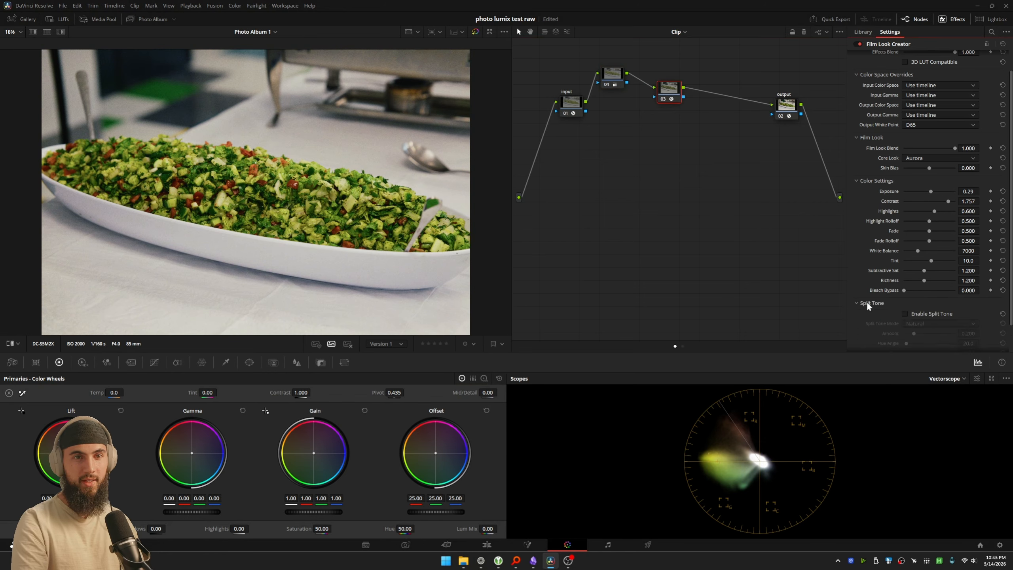
{"action": "scroll", "coordinate": [864, 303], "scroll_direction": "down", "scroll_amount": 2}
{"action": "left_click", "coordinate": [916, 239]}
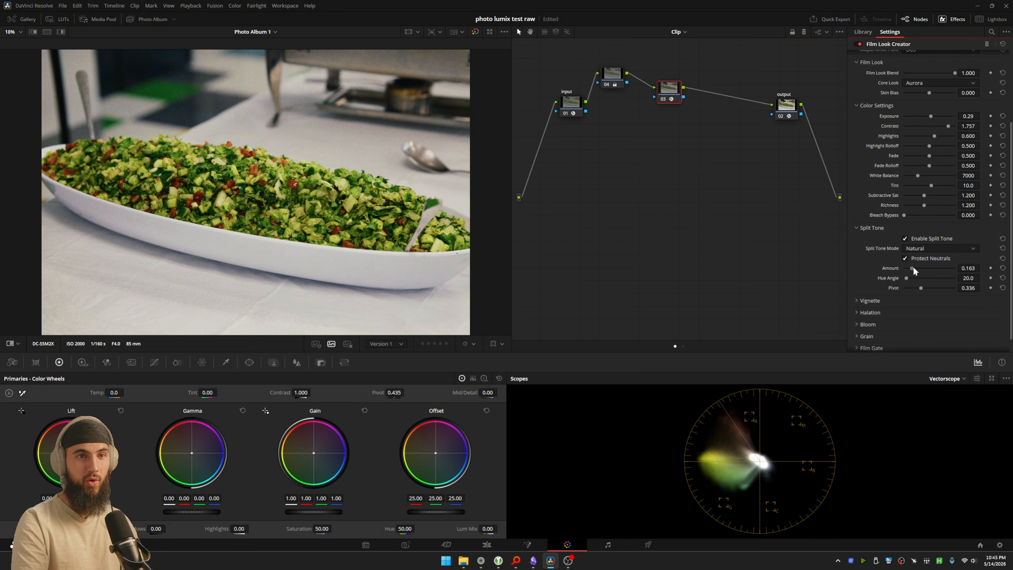
{"action": "left_click_drag", "start_coordinate": [913, 268], "coordinate": [939, 276]}
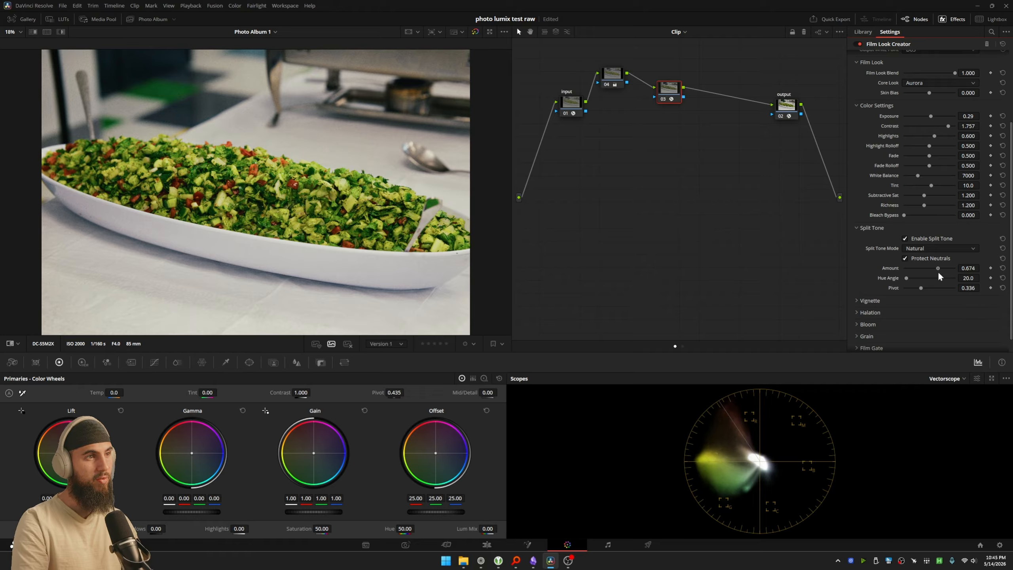
Step: Set the Film Look Creator's Vignette Amount to 0.992, and set the Grain Amount and Size to 0
{"action": "scroll", "coordinate": [863, 272], "scroll_direction": "down", "scroll_amount": 1}
{"action": "left_click", "coordinate": [868, 285]}
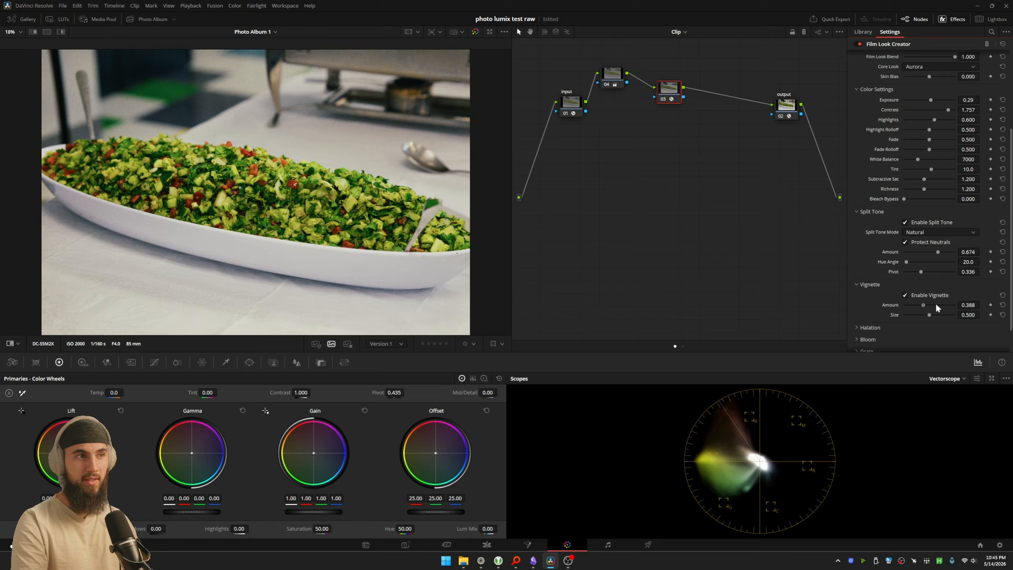
{"action": "left_click_drag", "start_coordinate": [937, 307], "coordinate": [965, 307]}
{"action": "scroll", "coordinate": [875, 310], "scroll_direction": "down", "scroll_amount": 2}
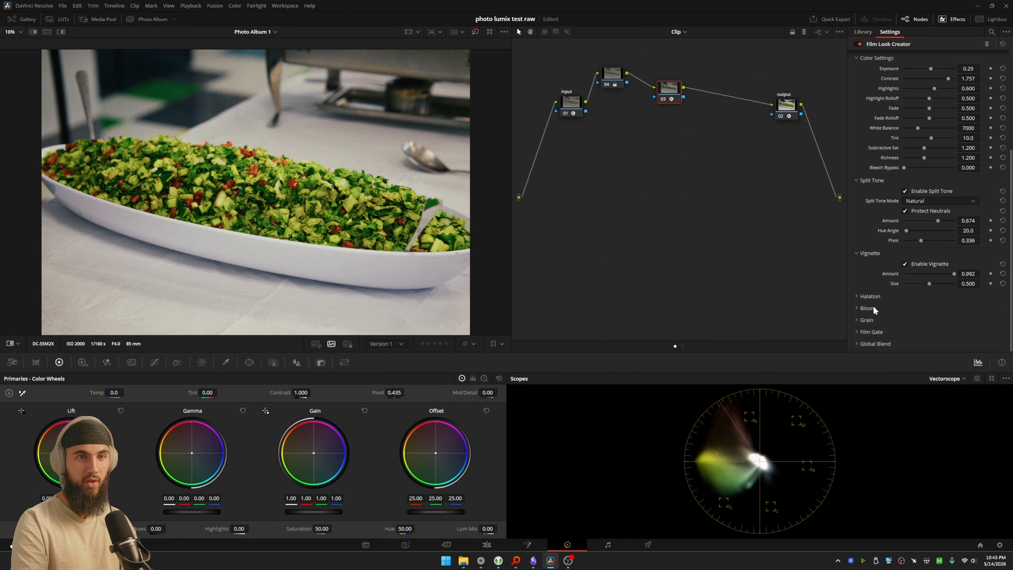
{"action": "left_click", "coordinate": [869, 320]}
{"action": "scroll", "coordinate": [917, 334], "scroll_direction": "down", "scroll_amount": 3}
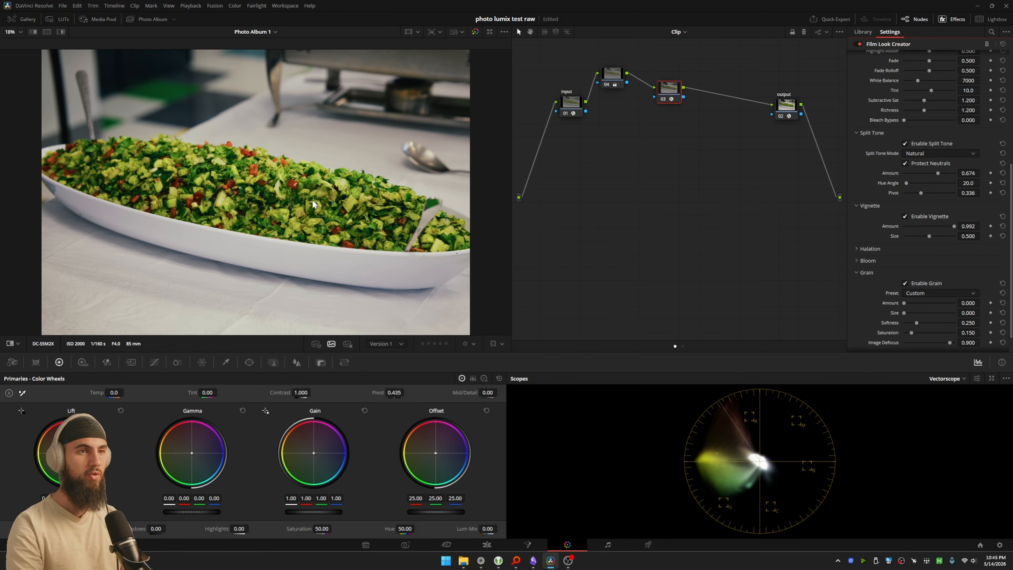
Step: Switch to the Photo page, enlarge the salad photo within its crop frame, and hide the crop controls
{"action": "left_click", "coordinate": [417, 548]}
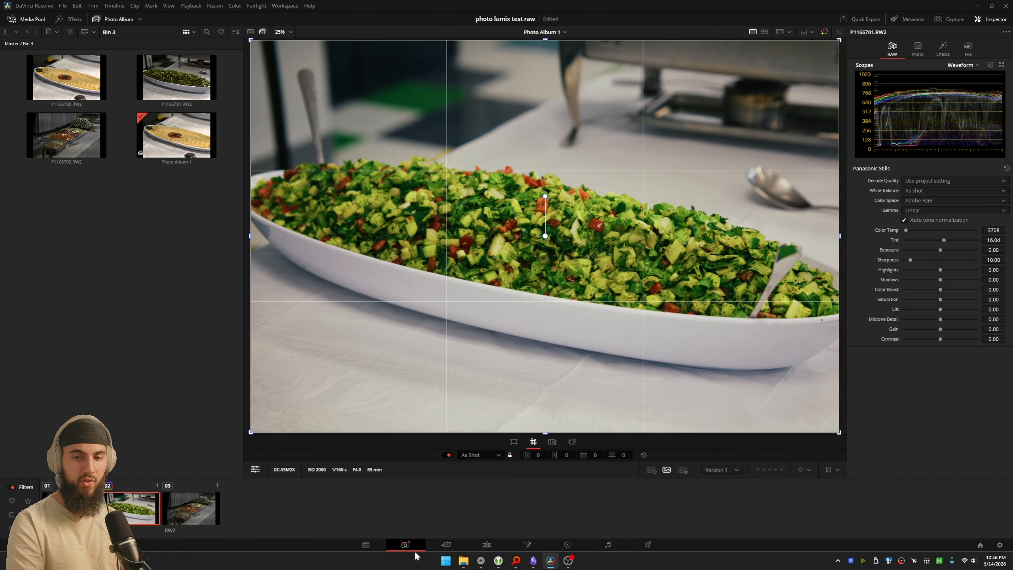
{"action": "scroll", "coordinate": [584, 251], "scroll_direction": "up", "scroll_amount": 3}
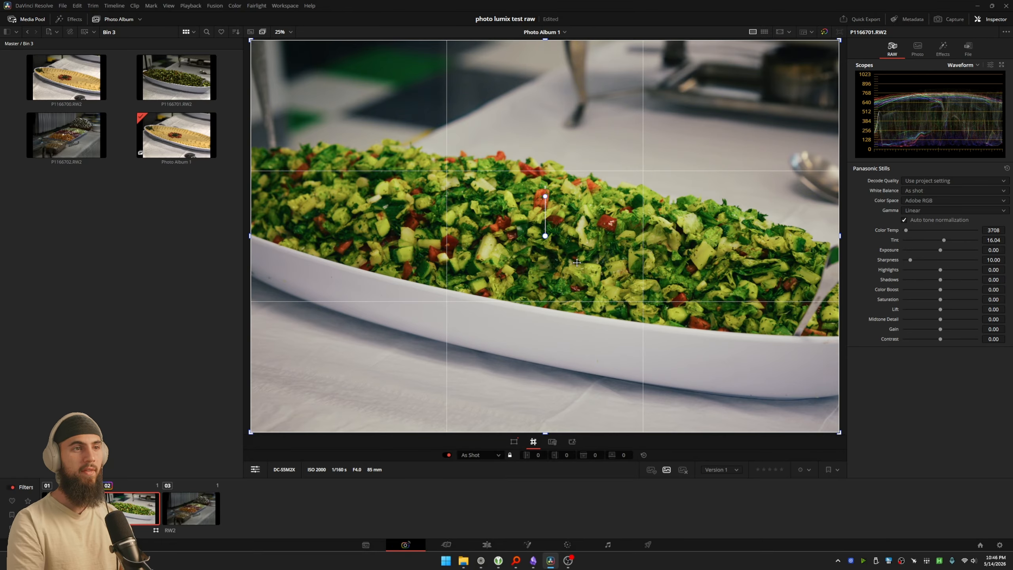
{"action": "scroll", "coordinate": [563, 224], "scroll_direction": "up", "scroll_amount": 1}
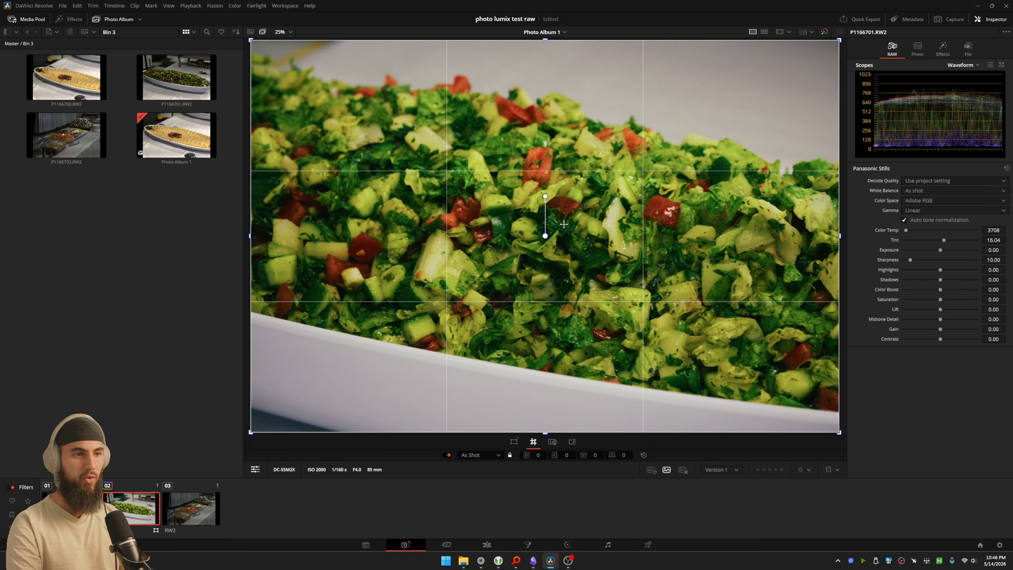
{"action": "scroll", "coordinate": [560, 240], "scroll_direction": "down", "scroll_amount": 6}
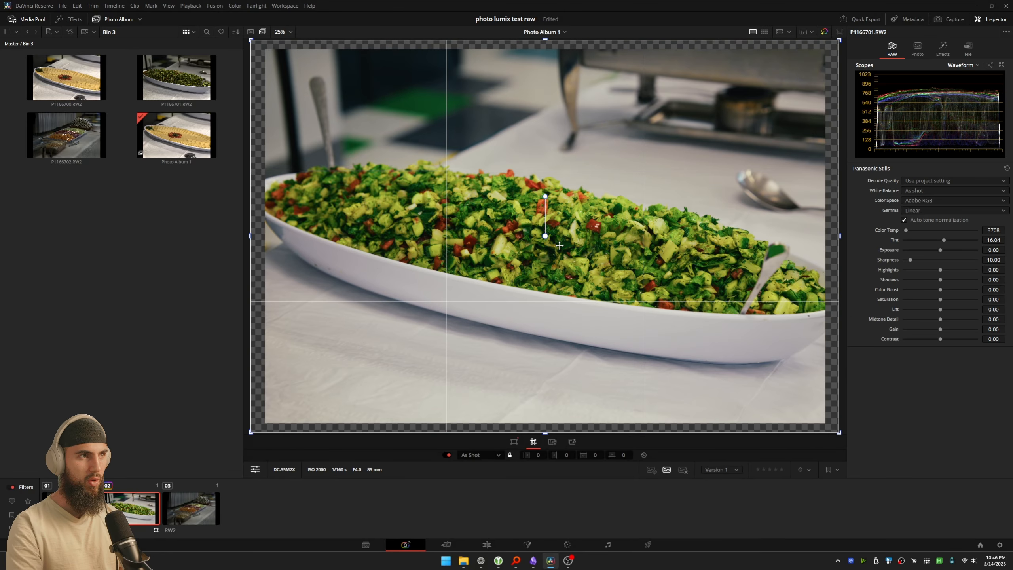
{"action": "scroll", "coordinate": [558, 251], "scroll_direction": "up", "scroll_amount": 5}
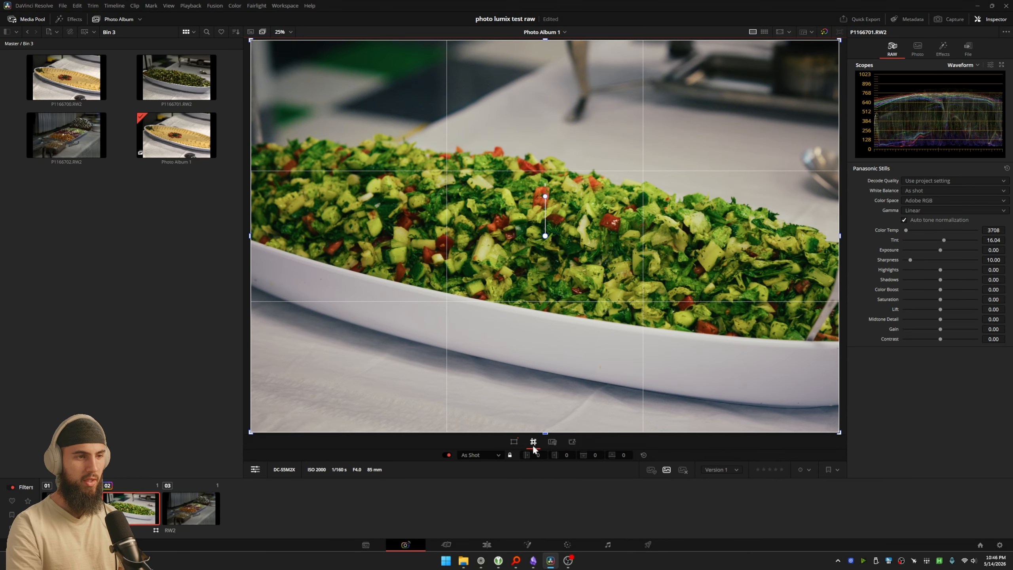
{"action": "left_click", "coordinate": [254, 471]}
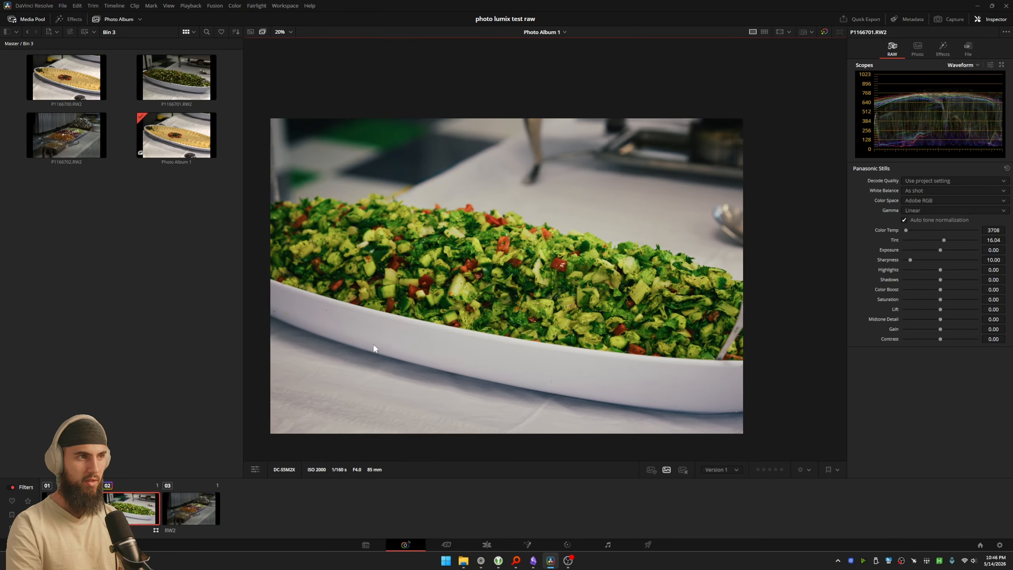
Step: Compare the photo with and without the crop overlay, and examine the salad's detail at 100% zoom
{"action": "scroll", "coordinate": [481, 332], "scroll_direction": "up", "scroll_amount": 1}
{"action": "left_click", "coordinate": [254, 470]}
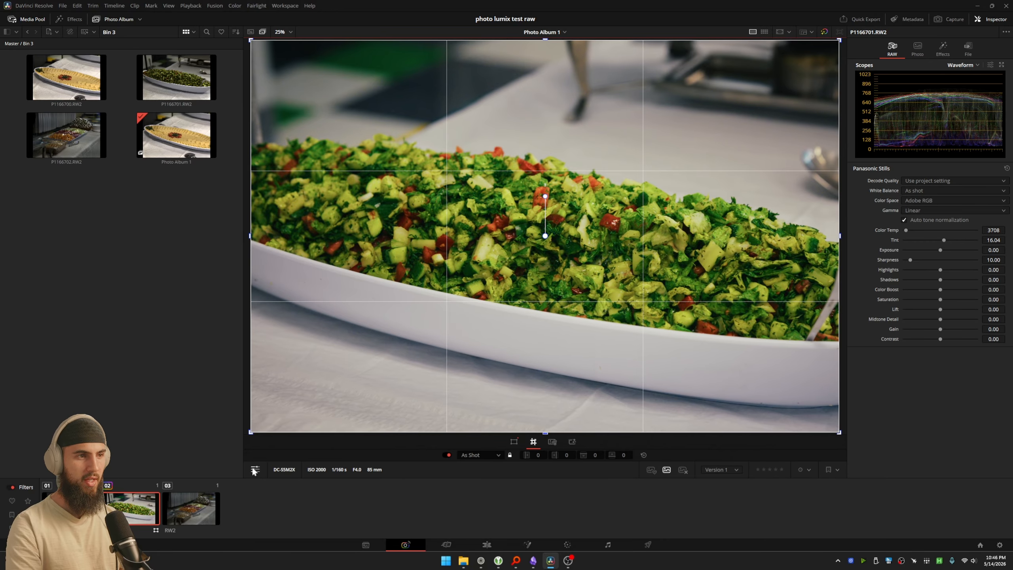
{"action": "scroll", "coordinate": [559, 334], "scroll_direction": "up", "scroll_amount": 8}
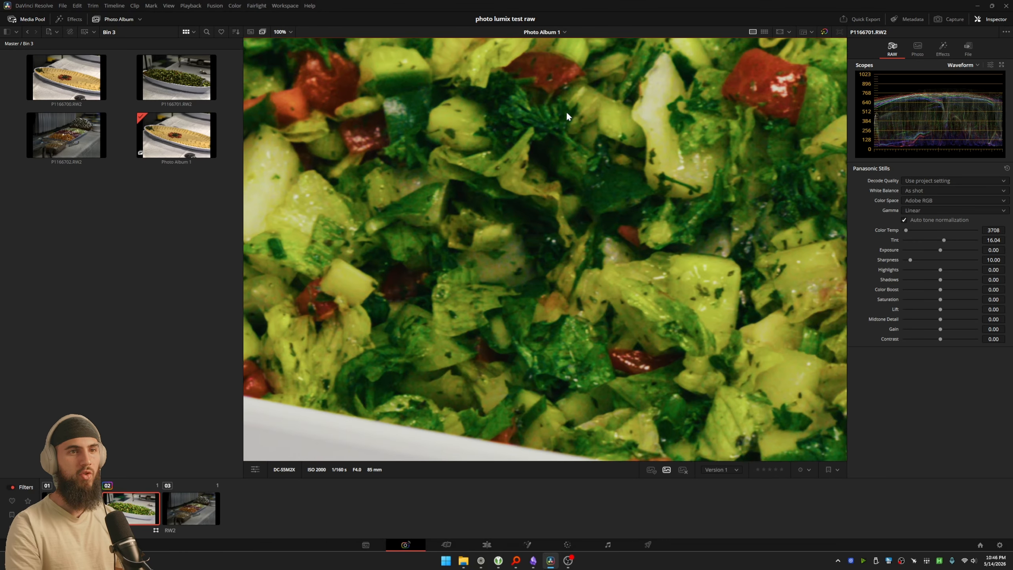
{"action": "left_click_drag", "start_coordinate": [568, 116], "coordinate": [607, 191]}
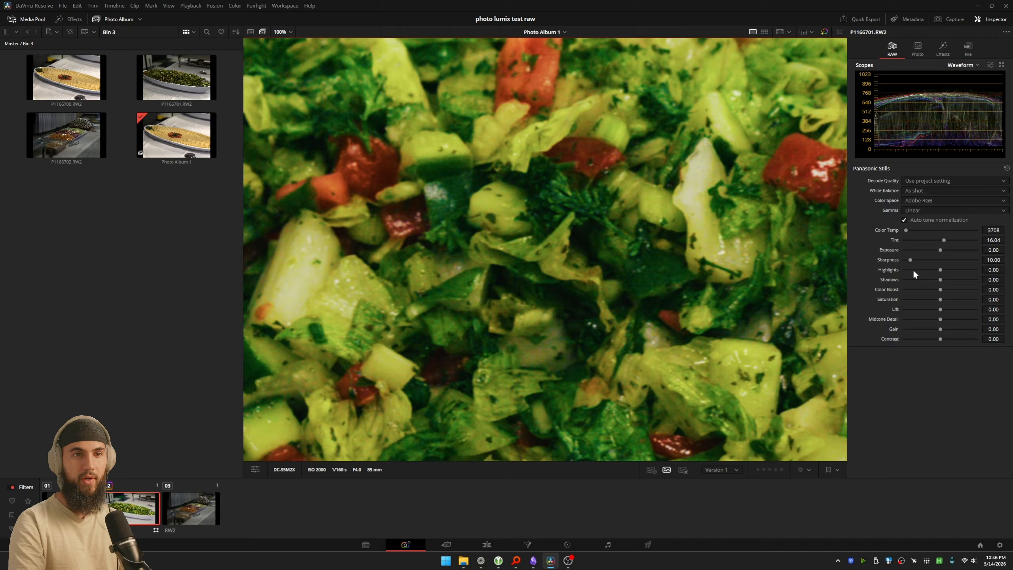
Step: Set the RAW color space and gamma to Rec.709, and try lowering Highlights to -68.09 before resetting it
{"action": "mouse_move", "coordinate": [913, 270]}
{"action": "left_mouse_down"}
{"action": "mouse_move", "coordinate": [933, 269]}
{"action": "mouse_move", "coordinate": [912, 272]}
{"action": "left_mouse_up"}
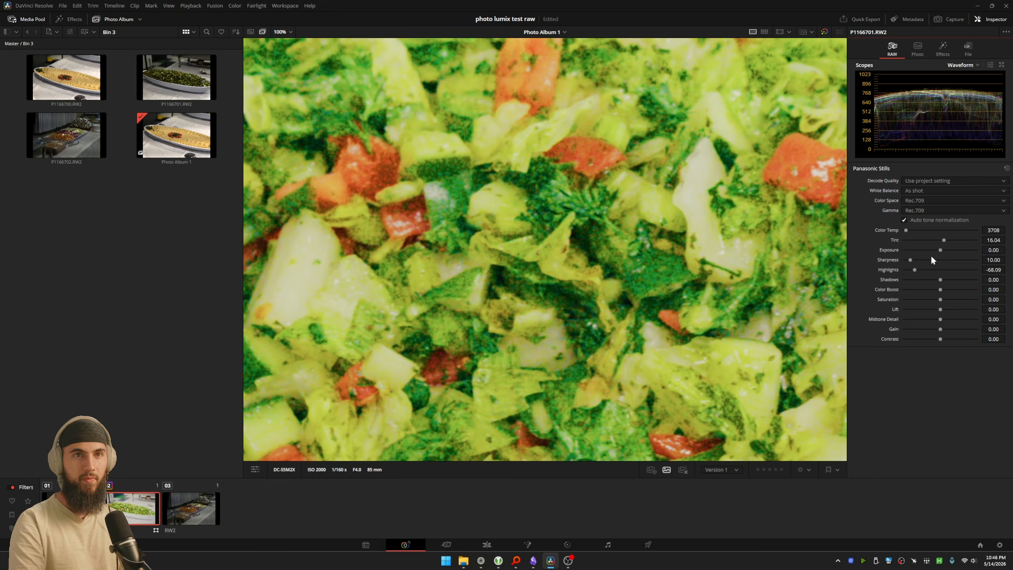
{"action": "double_click", "coordinate": [889, 270]}
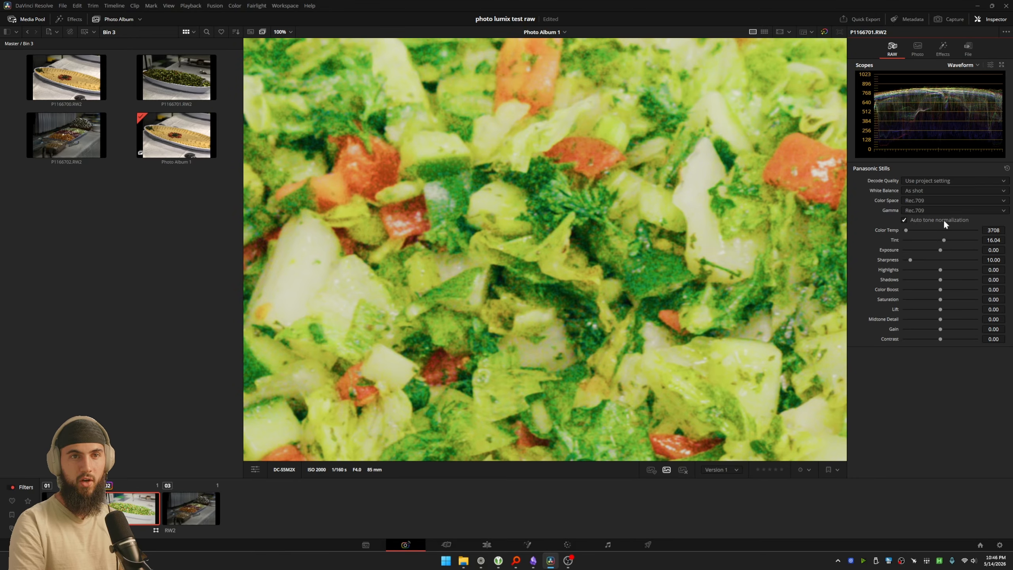
Step: Toggle Auto tone normalization off and on with the whole salad dish in view
{"action": "scroll", "coordinate": [745, 247], "scroll_direction": "down", "scroll_amount": 3}
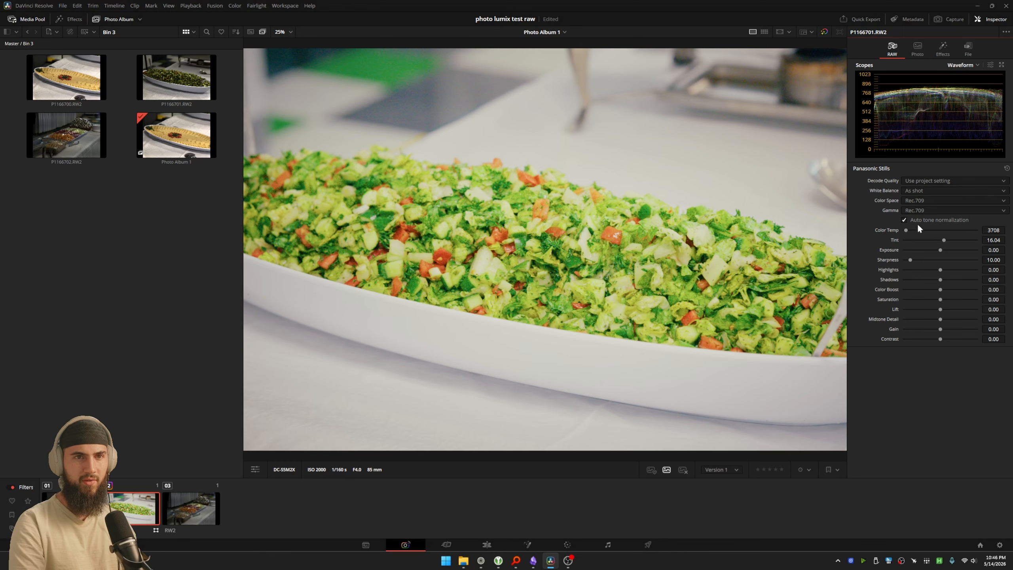
{"action": "left_click", "coordinate": [921, 221]}
{"action": "left_click", "coordinate": [923, 222]}
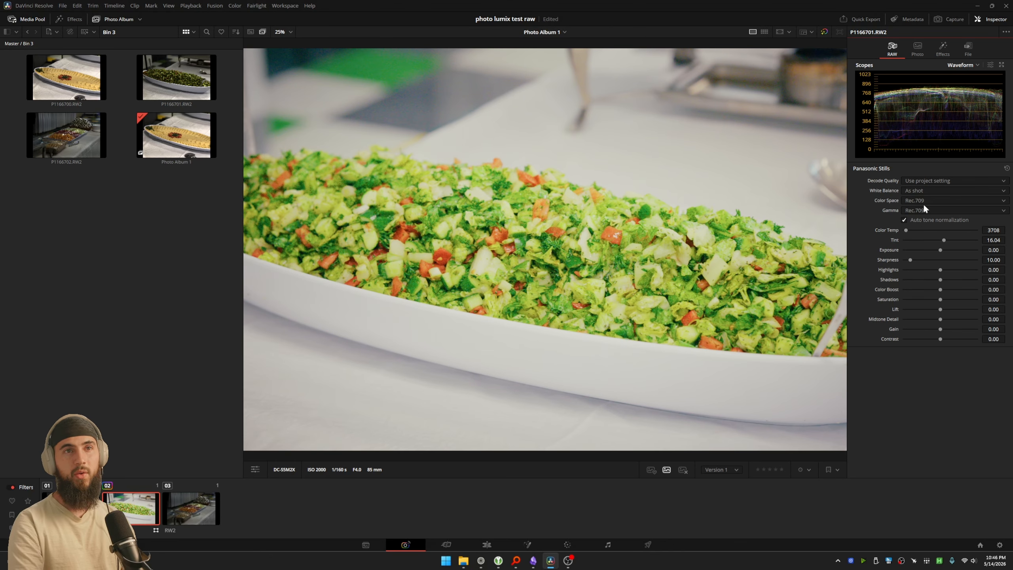
Step: Set the salad photo's RAW decode quality to Full res., color space to Adobe RGB and gamma to Linear
{"action": "left_click", "coordinate": [932, 197]}
{"action": "left_click", "coordinate": [892, 187]}
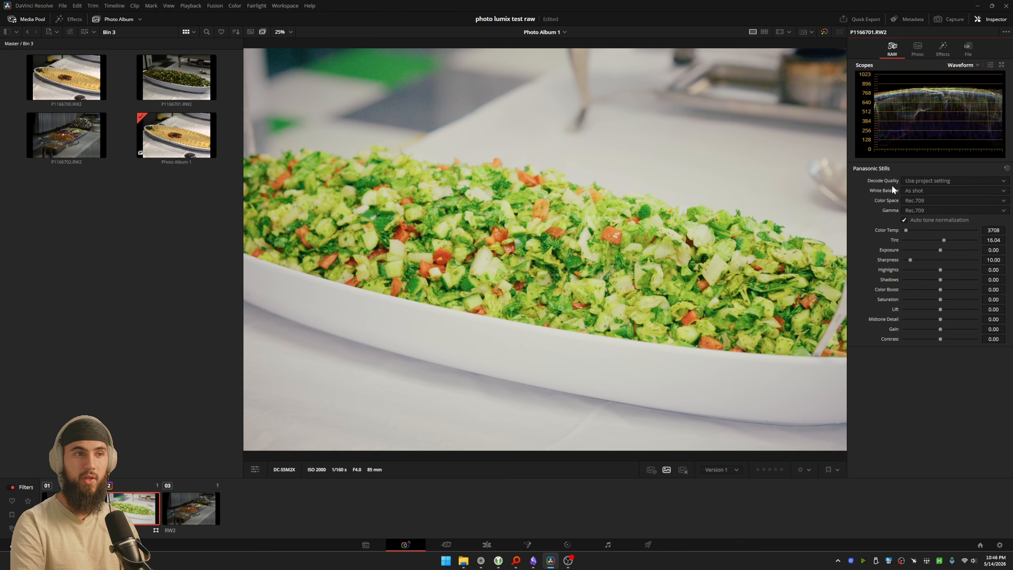
{"action": "left_click", "coordinate": [922, 180]}
{"action": "left_click", "coordinate": [924, 197]}
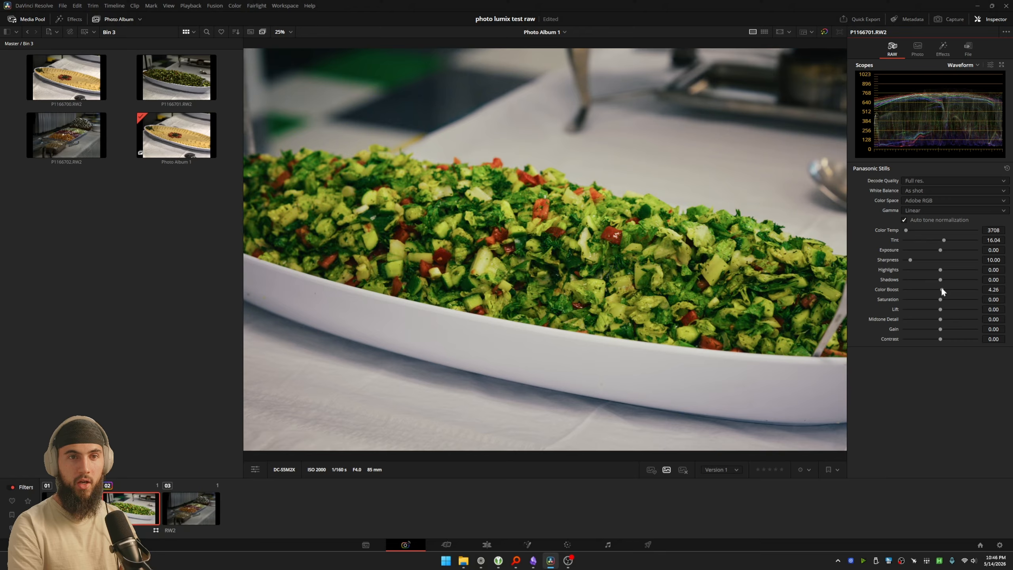
Step: Try raising the RAW Saturation to 8.51 and reset it to its default
{"action": "mouse_move", "coordinate": [941, 287]}
{"action": "left_mouse_down"}
{"action": "mouse_move", "coordinate": [960, 290]}
{"action": "mouse_move", "coordinate": [925, 292]}
{"action": "mouse_move", "coordinate": [973, 296]}
{"action": "mouse_move", "coordinate": [945, 302]}
{"action": "left_mouse_up"}
{"action": "double_click", "coordinate": [885, 290]}
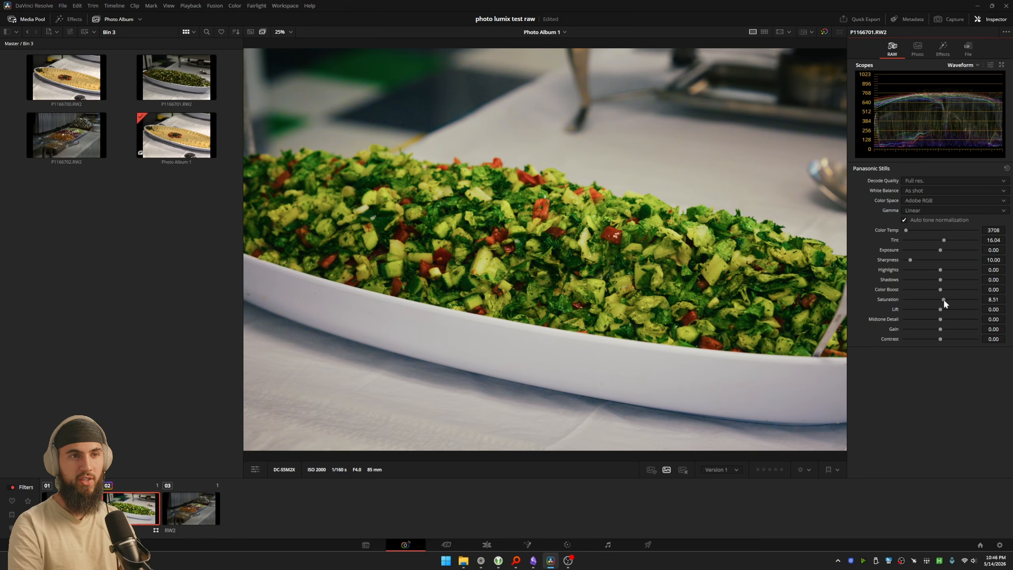
{"action": "double_click", "coordinate": [887, 299]}
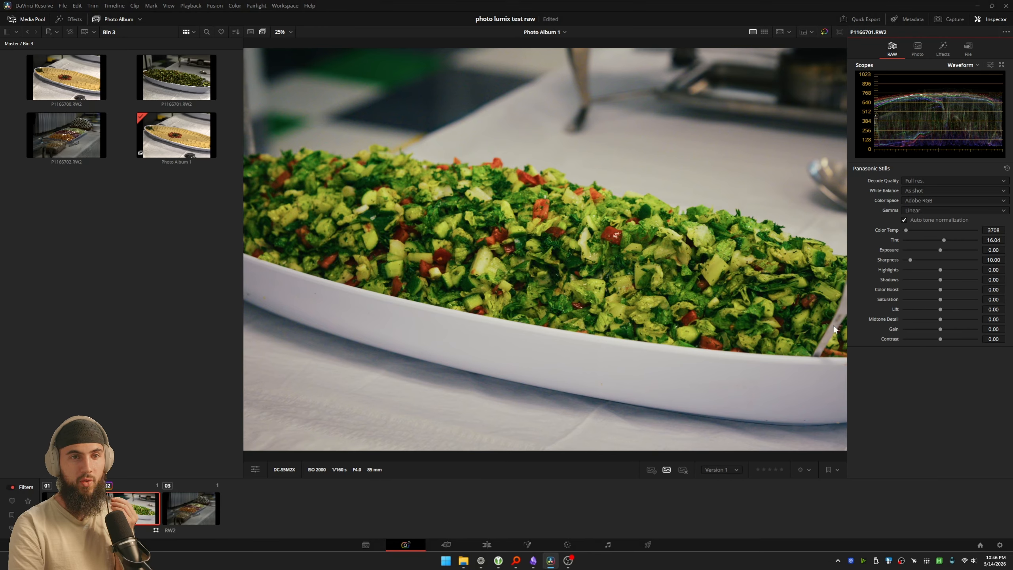
Step: Try Sharpness values such as 93.62 and 55.85 on the salad at 105% zoom
{"action": "scroll", "coordinate": [633, 270], "scroll_direction": "up", "scroll_amount": 6}
{"action": "scroll", "coordinate": [646, 259], "scroll_direction": "up", "scroll_amount": 1}
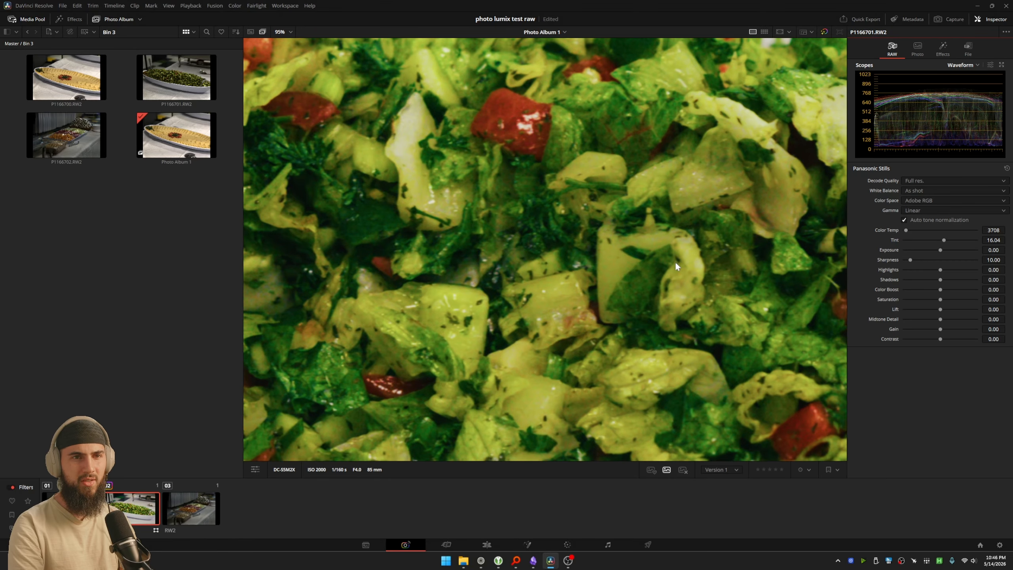
{"action": "scroll", "coordinate": [738, 284], "scroll_direction": "up", "scroll_amount": 1}
{"action": "mouse_move", "coordinate": [911, 262]}
{"action": "left_mouse_down"}
{"action": "mouse_move", "coordinate": [958, 260]}
{"action": "mouse_move", "coordinate": [908, 264]}
{"action": "left_mouse_up"}
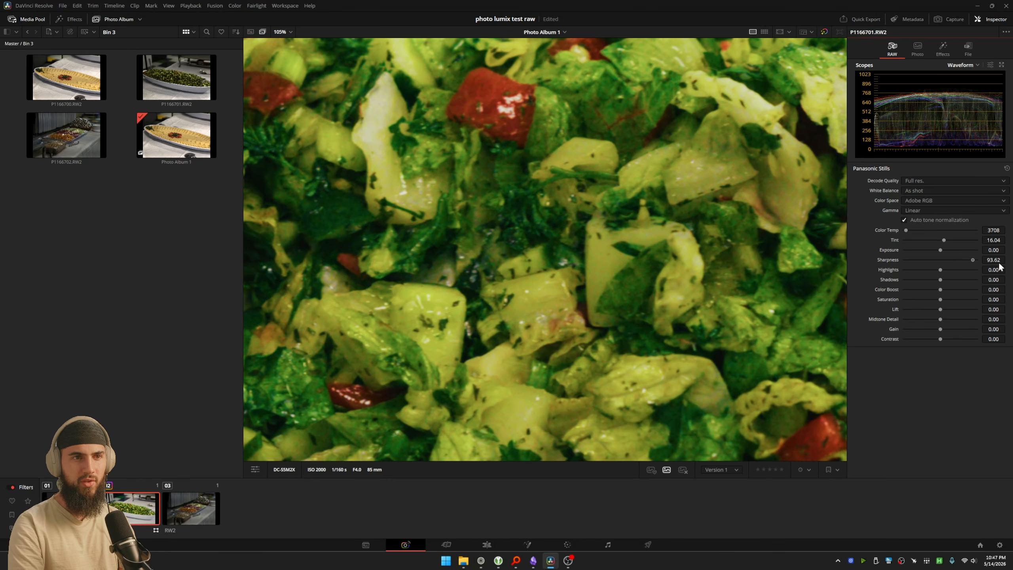
{"action": "left_click_drag", "start_coordinate": [999, 265], "coordinate": [899, 264]}
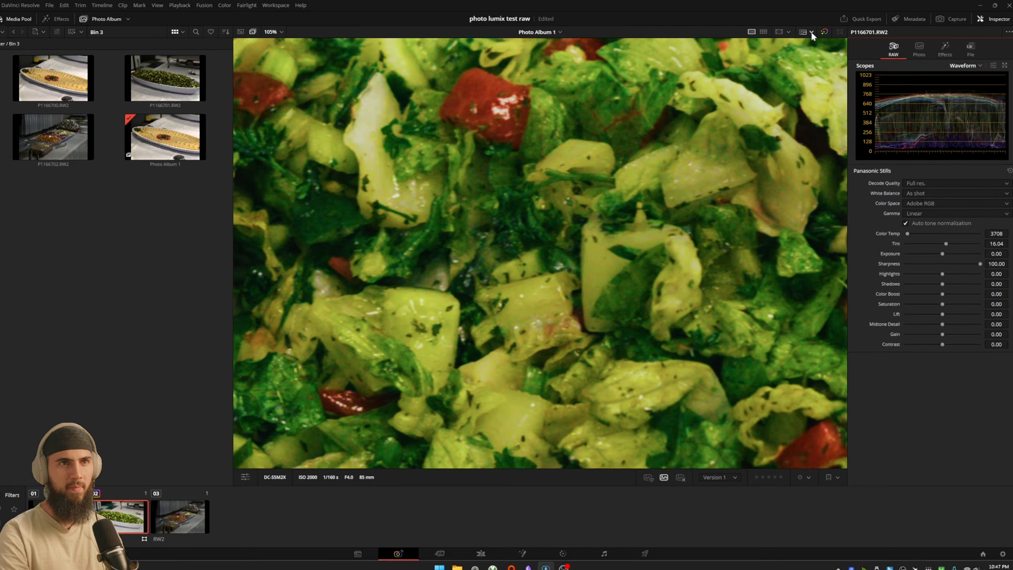
Step: Set the photo preview resolution to Full and try Sharpness at 100 on the magnified salad
{"action": "left_click", "coordinate": [808, 32]}
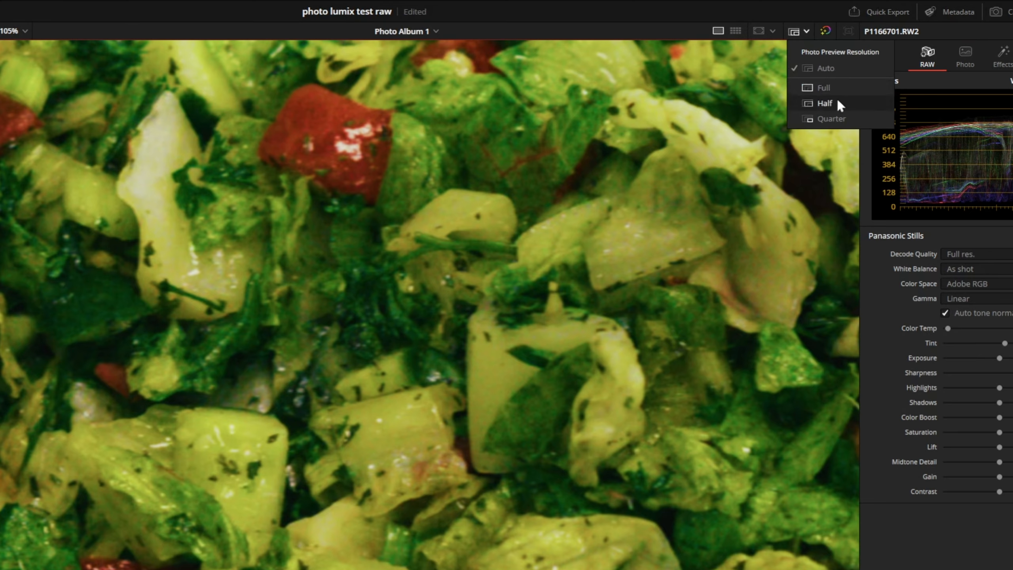
{"action": "left_click", "coordinate": [839, 85]}
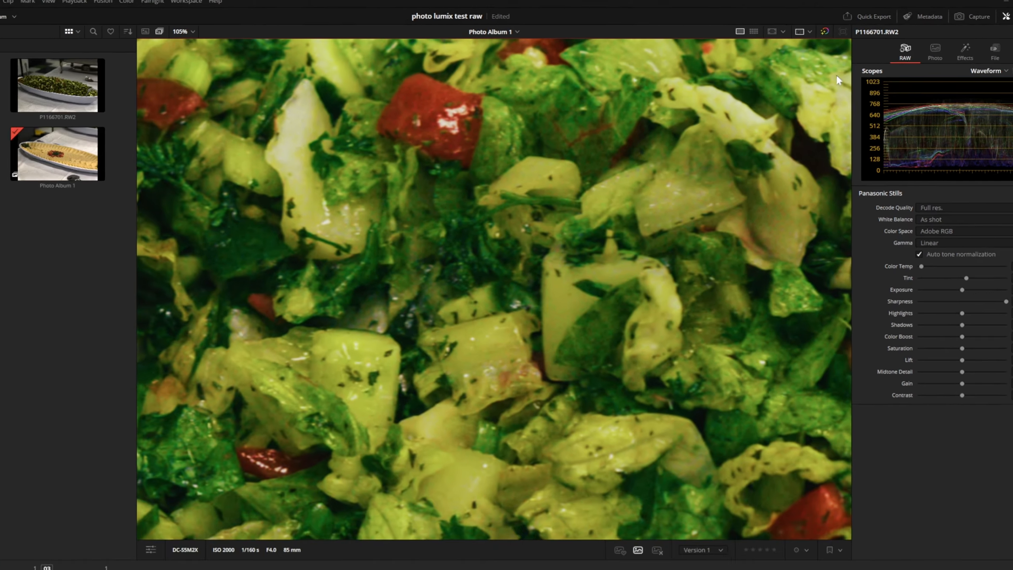
{"action": "scroll", "coordinate": [618, 299], "scroll_direction": "up", "scroll_amount": 6}
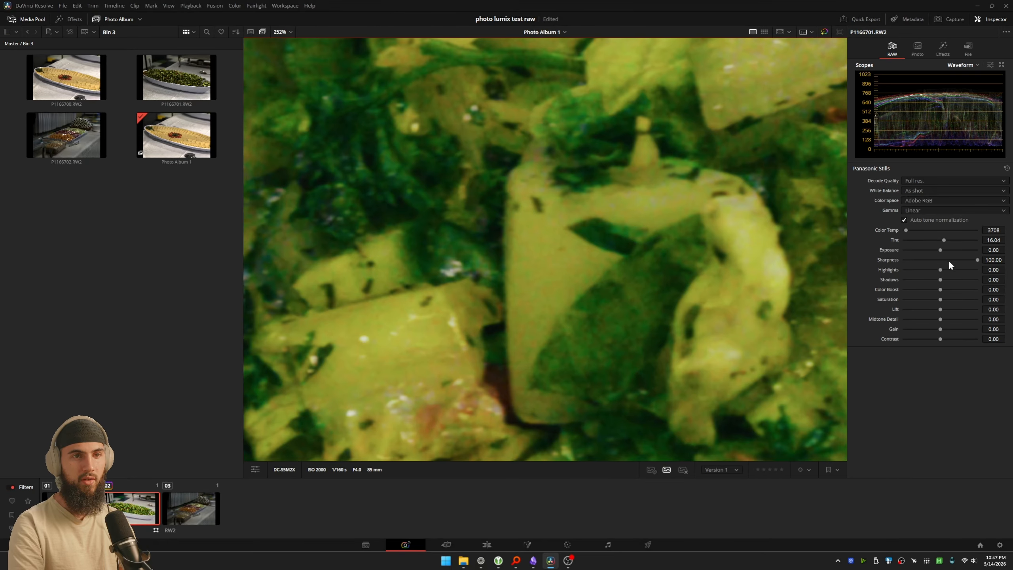
{"action": "left_click_drag", "start_coordinate": [976, 259], "coordinate": [972, 260]}
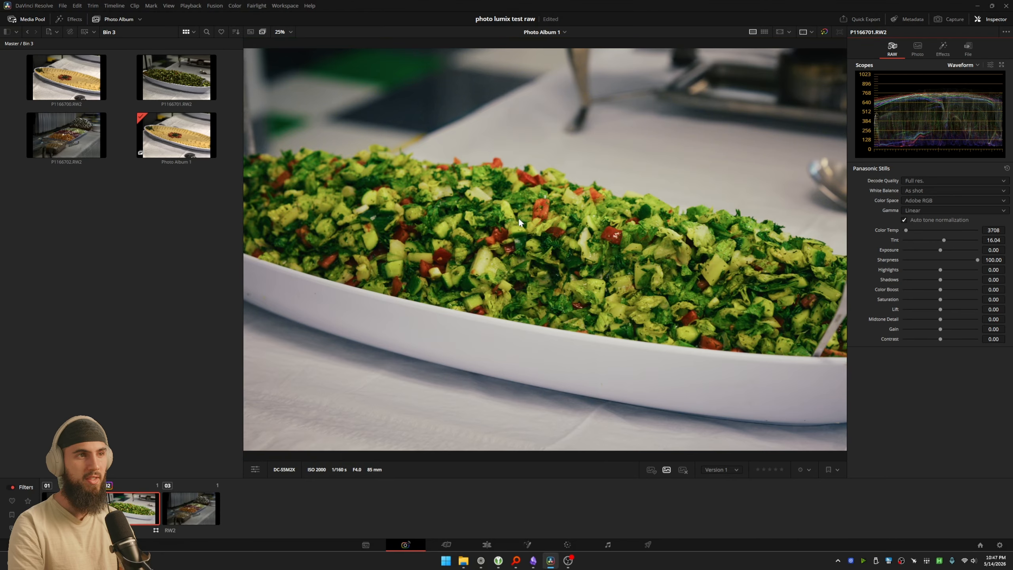
Step: With the color grade bypassed, compare low and maximum Sharpness on the salad at 217% zoom
{"action": "scroll", "coordinate": [526, 217], "scroll_direction": "up", "scroll_amount": 6}
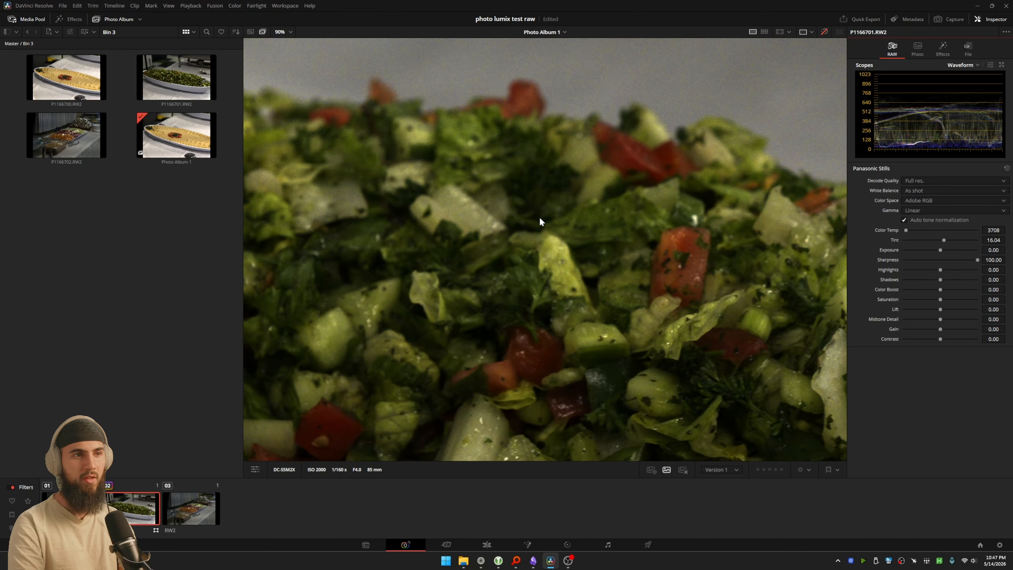
{"action": "scroll", "coordinate": [539, 235], "scroll_direction": "up", "scroll_amount": 3}
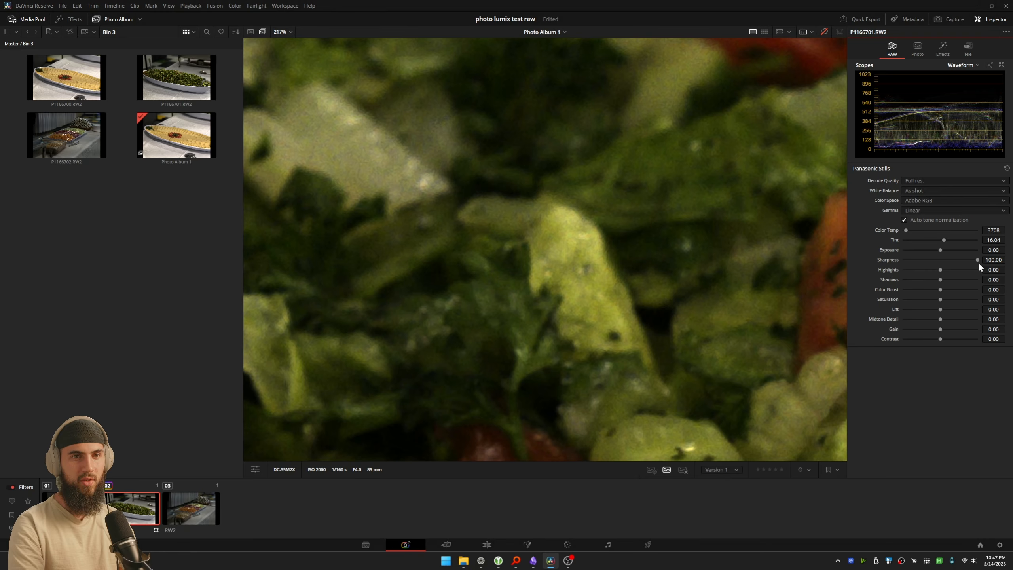
{"action": "left_click_drag", "start_coordinate": [977, 260], "coordinate": [847, 268]}
{"action": "double_click", "coordinate": [904, 260]}
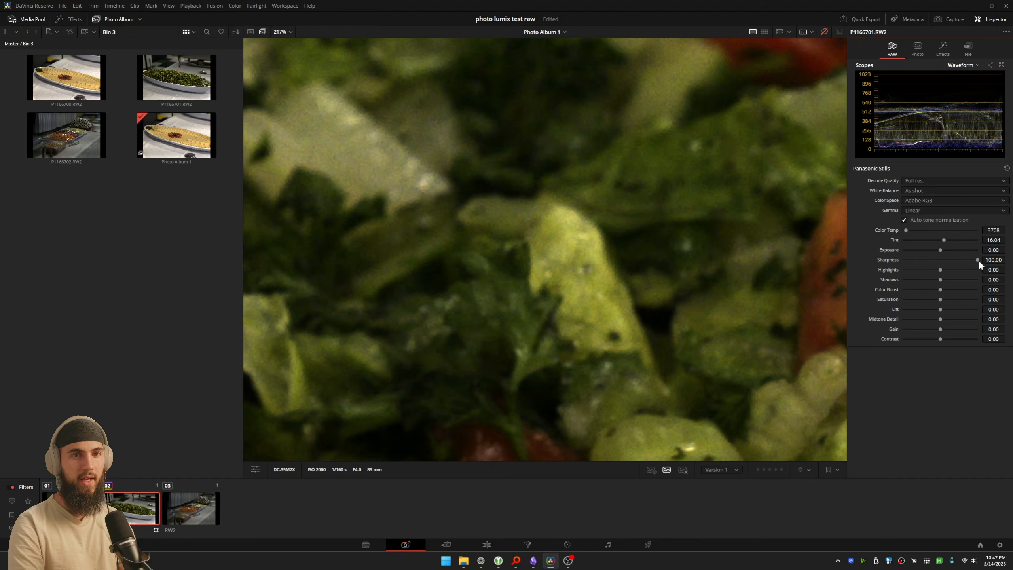
{"action": "mouse_move", "coordinate": [977, 260]}
{"action": "left_mouse_down"}
{"action": "mouse_move", "coordinate": [915, 259]}
{"action": "mouse_move", "coordinate": [977, 261]}
{"action": "left_mouse_up"}
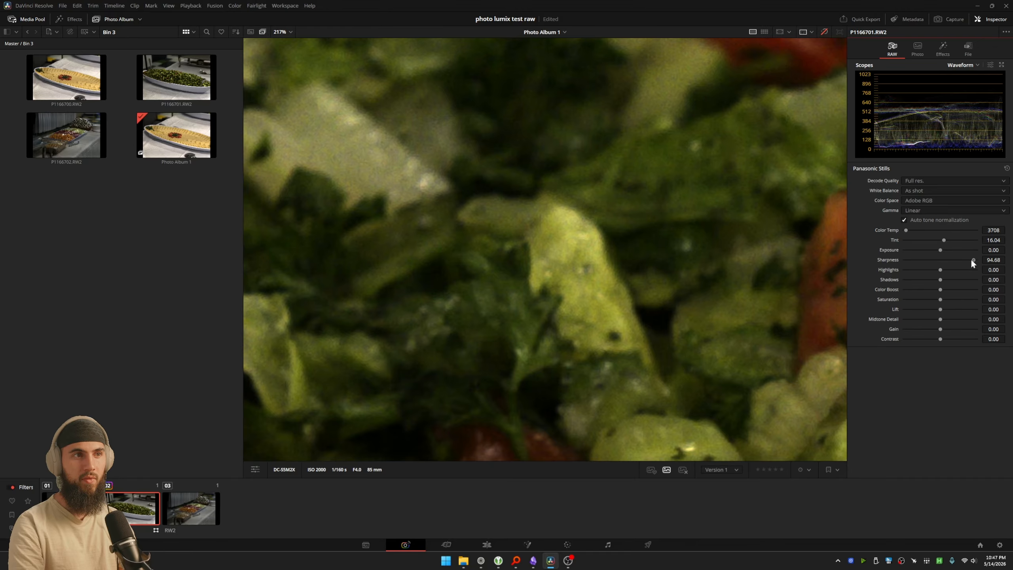
Step: Fit the whole photo, try Sharpness at 78.72, reset it to 10, and turn the color grade back on
{"action": "key", "text": "shift+z"}
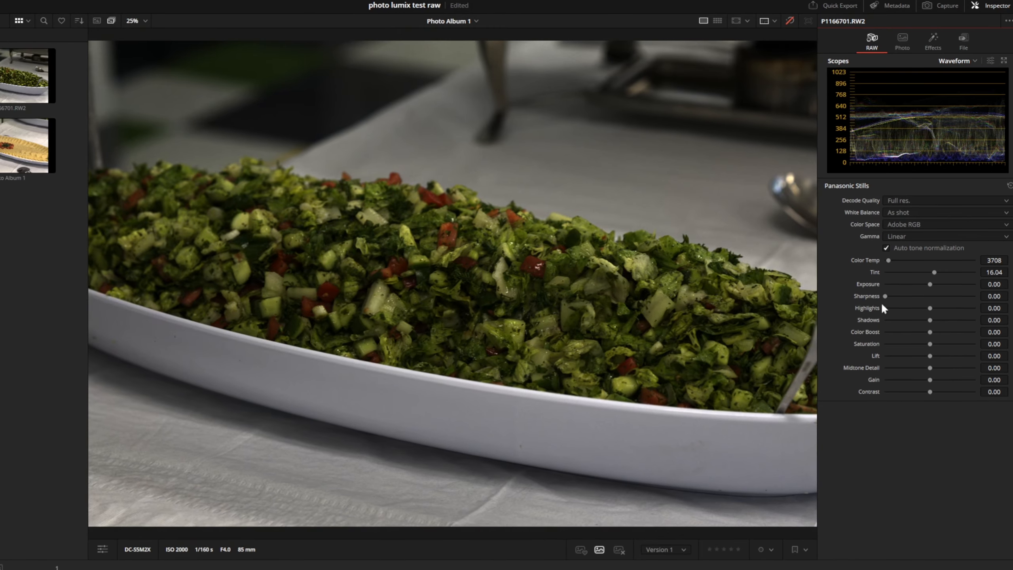
{"action": "left_click_drag", "start_coordinate": [902, 261], "coordinate": [957, 264]}
{"action": "double_click", "coordinate": [872, 297]}
{"action": "left_click", "coordinate": [790, 20]}
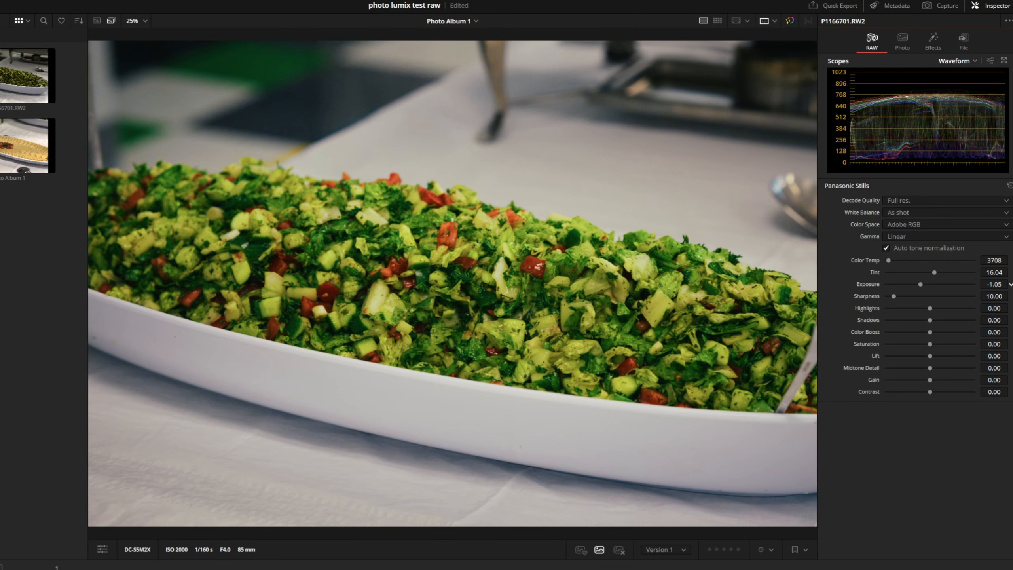
Step: Try Exposure at -1.13 and Midtone Detail at 96.81 on the salad, and reset both adjustments
{"action": "mouse_move", "coordinate": [1011, 284]}
{"action": "left_mouse_down"}
{"action": "mouse_move", "coordinate": [999, 285]}
{"action": "mouse_move", "coordinate": [1008, 286]}
{"action": "left_mouse_up"}
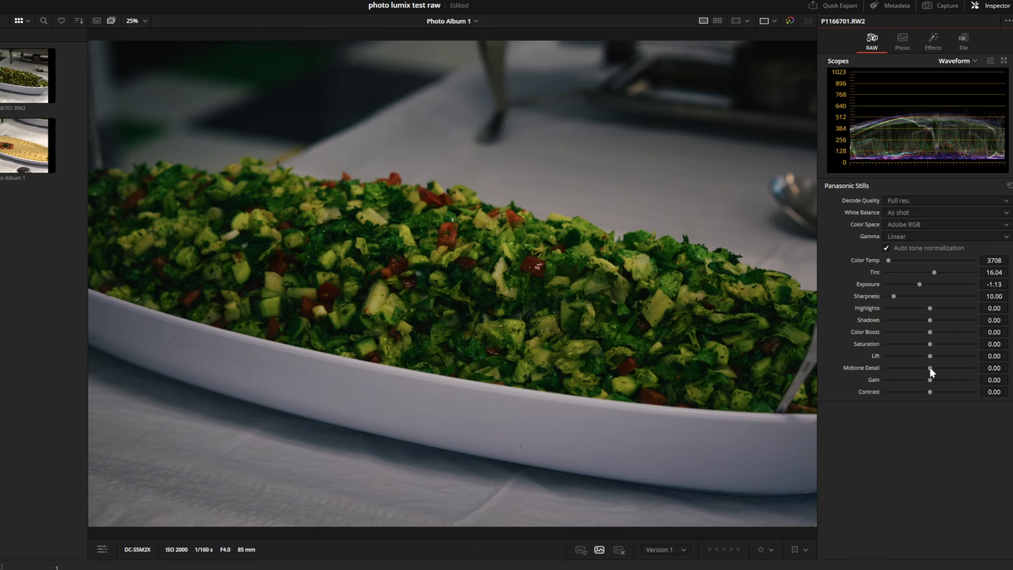
{"action": "left_click_drag", "start_coordinate": [930, 368], "coordinate": [973, 368]}
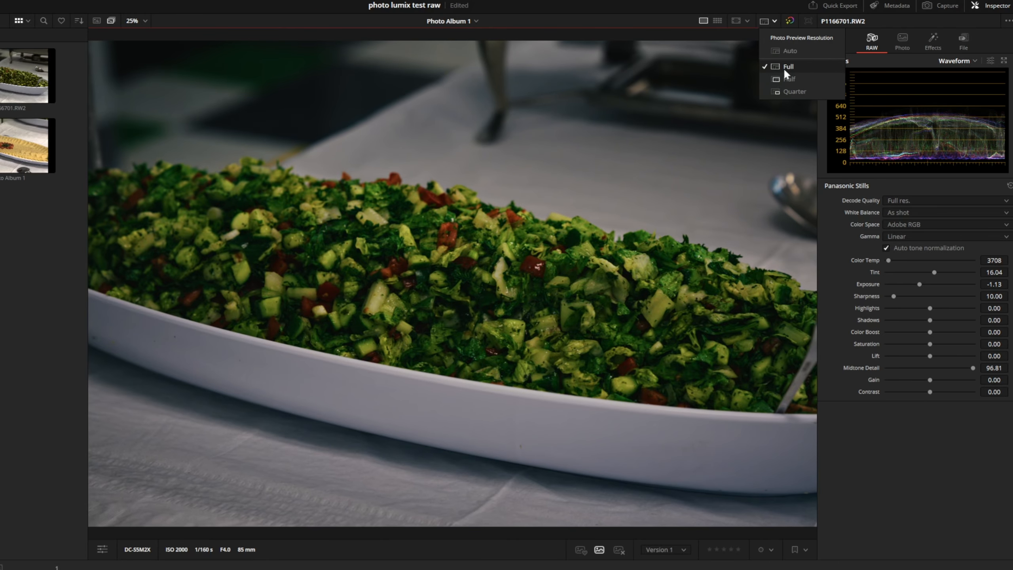
{"action": "scroll", "coordinate": [502, 297], "scroll_direction": "up", "scroll_amount": 2}
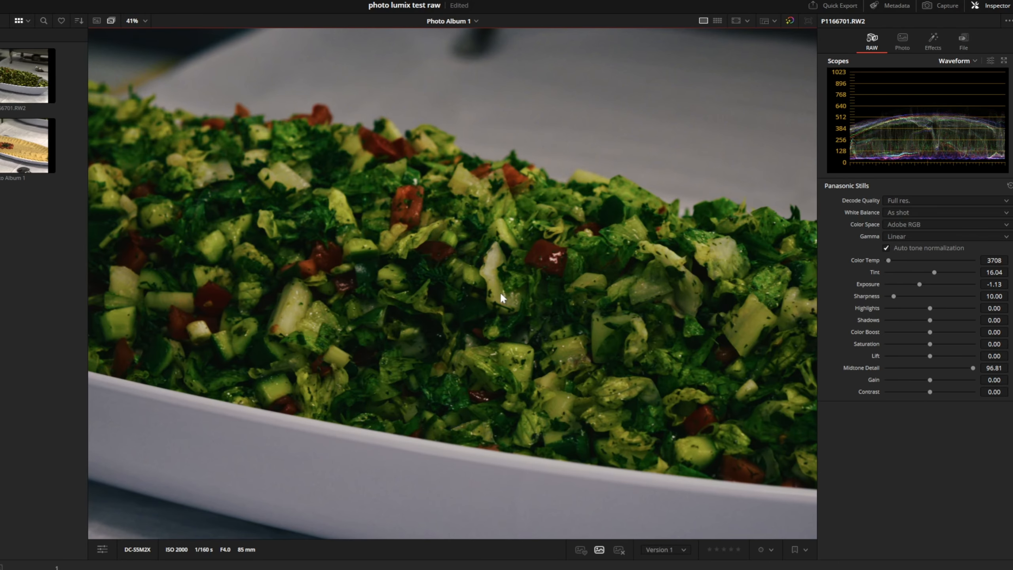
{"action": "scroll", "coordinate": [501, 297], "scroll_direction": "up", "scroll_amount": 1}
{"action": "double_click", "coordinate": [868, 284]}
{"action": "left_click_drag", "start_coordinate": [970, 368], "coordinate": [928, 368]}
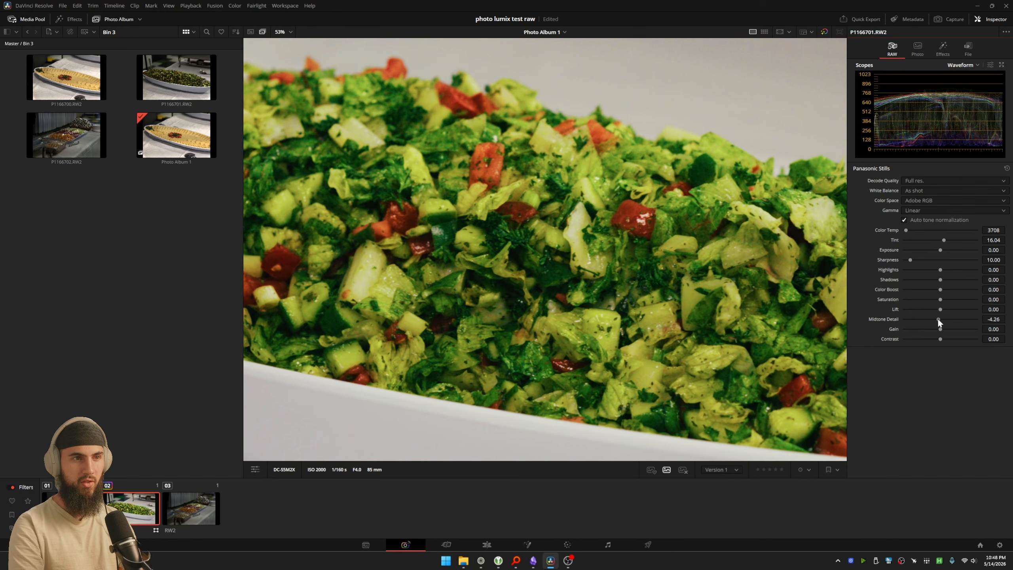
{"action": "double_click", "coordinate": [938, 319]}
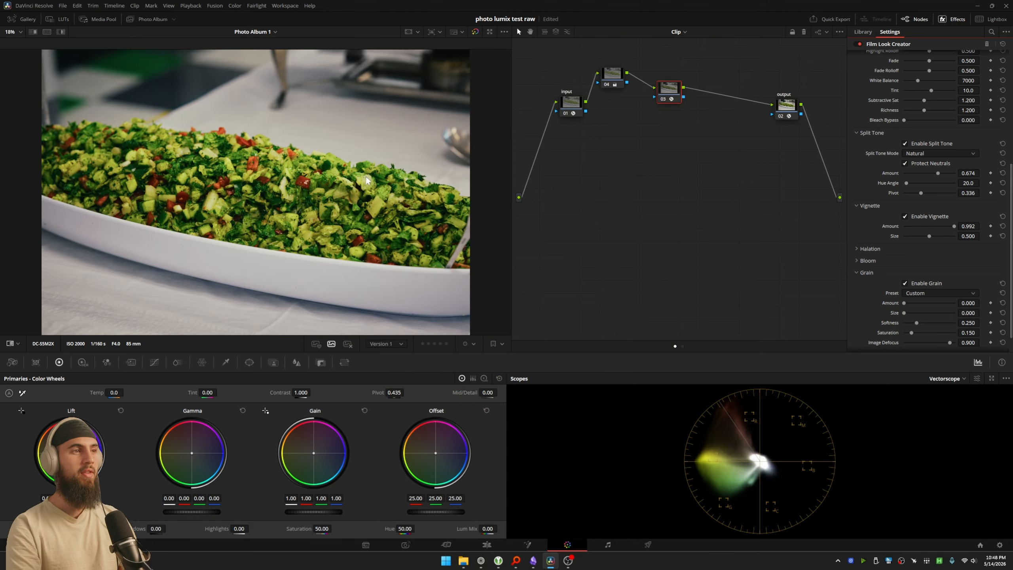
Step: Rearrange the Color page nodes, placing node 04 beside the input node and the Film Look Creator node below, between node 04 and the output
{"action": "left_click_drag", "start_coordinate": [570, 103], "coordinate": [635, 99]}
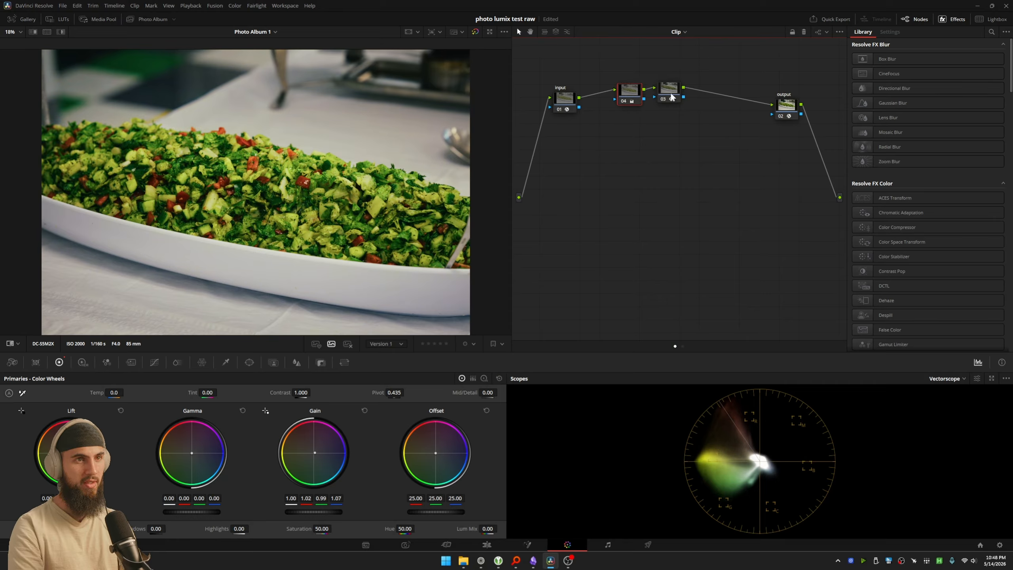
{"action": "left_click_drag", "start_coordinate": [672, 98], "coordinate": [685, 165]}
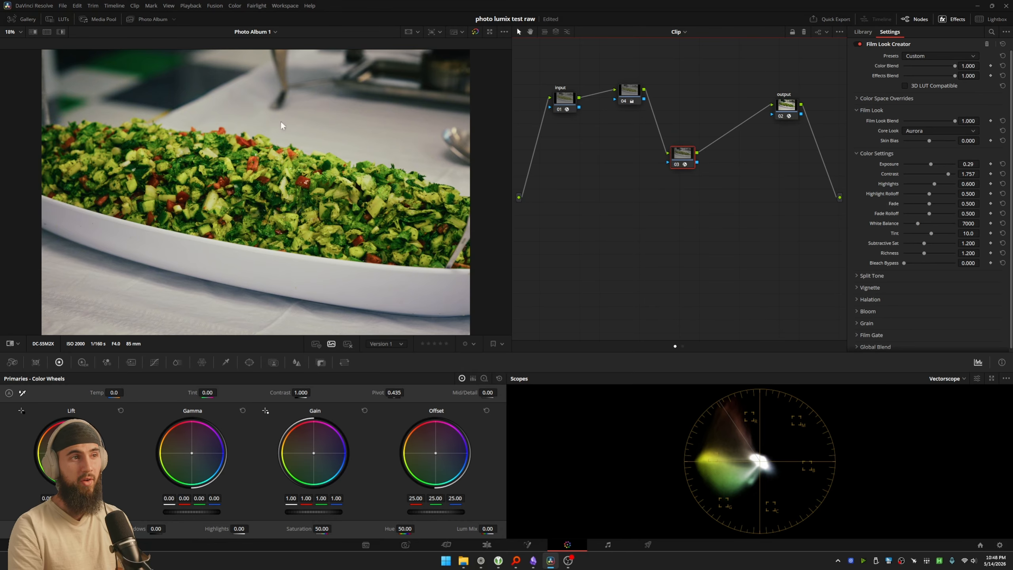
{"action": "scroll", "coordinate": [314, 160], "scroll_direction": "down", "scroll_amount": 1}
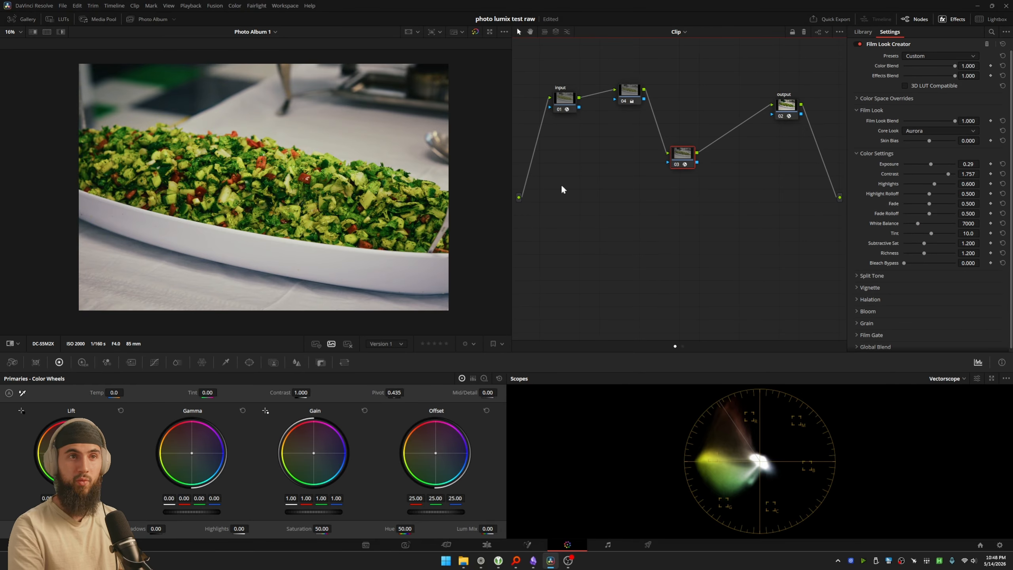
{"action": "left_click_drag", "start_coordinate": [689, 159], "coordinate": [707, 157]}
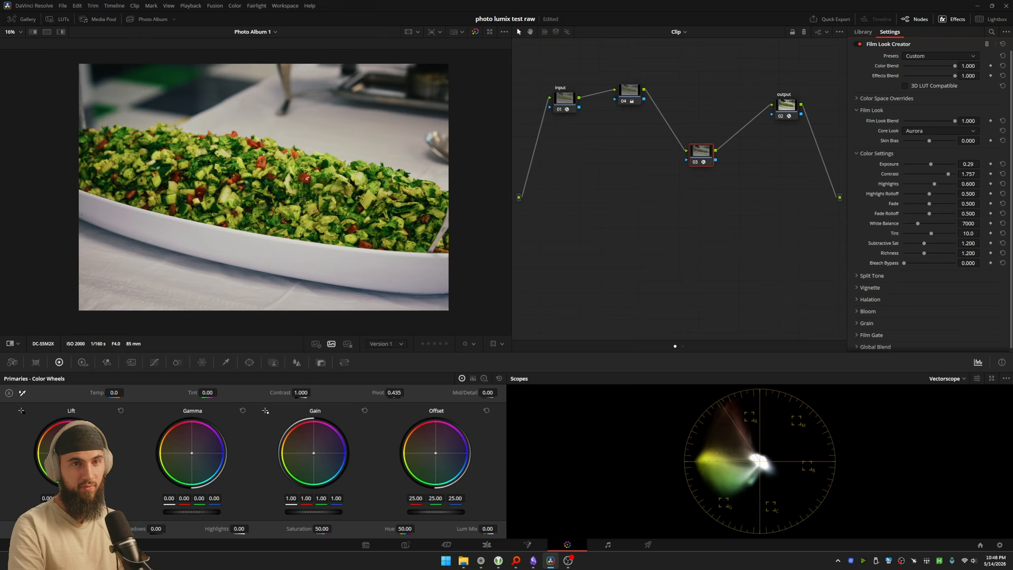
Step: Try a lower Subtractive Sat in Film Look Creator, reset it, and raise Richness to 1.884
{"action": "left_click_drag", "start_coordinate": [924, 243], "coordinate": [902, 265]}
{"action": "double_click", "coordinate": [879, 244]}
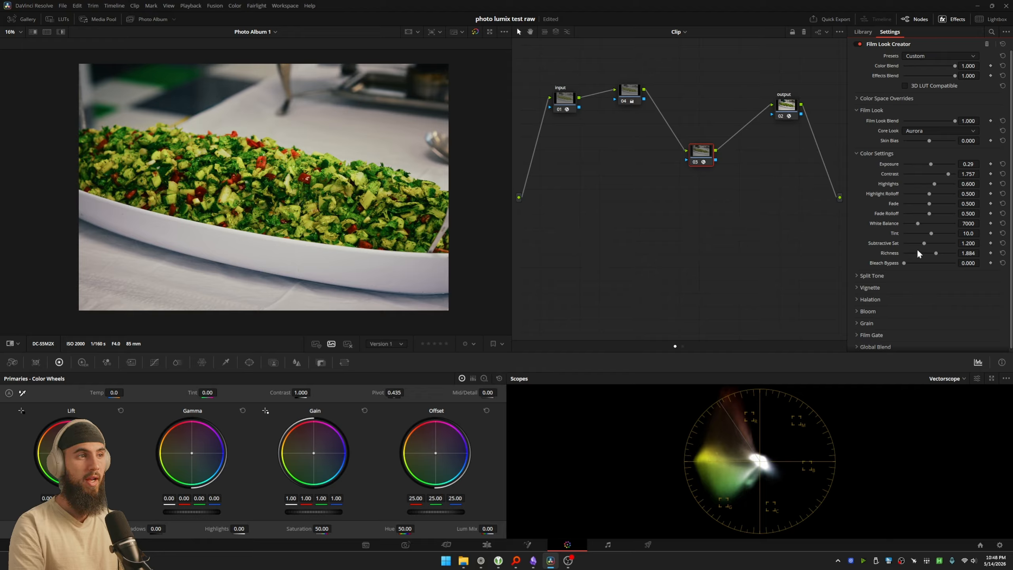
Step: On the Deliver page, limit the export to Selected Photos, try HEIF and TIFF, and set the format to JPEG
{"action": "left_click", "coordinate": [646, 545]}
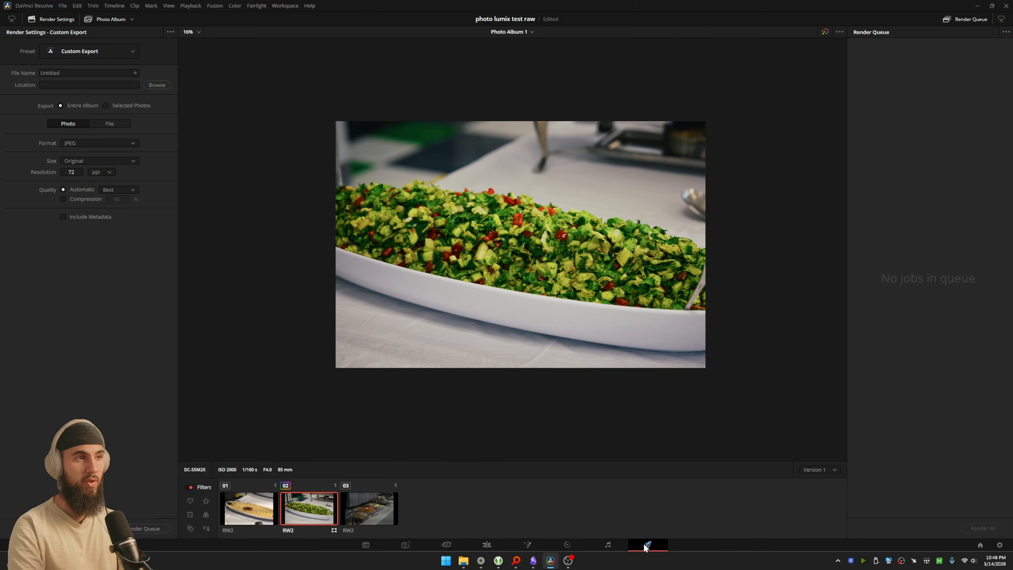
{"action": "left_click", "coordinate": [108, 105]}
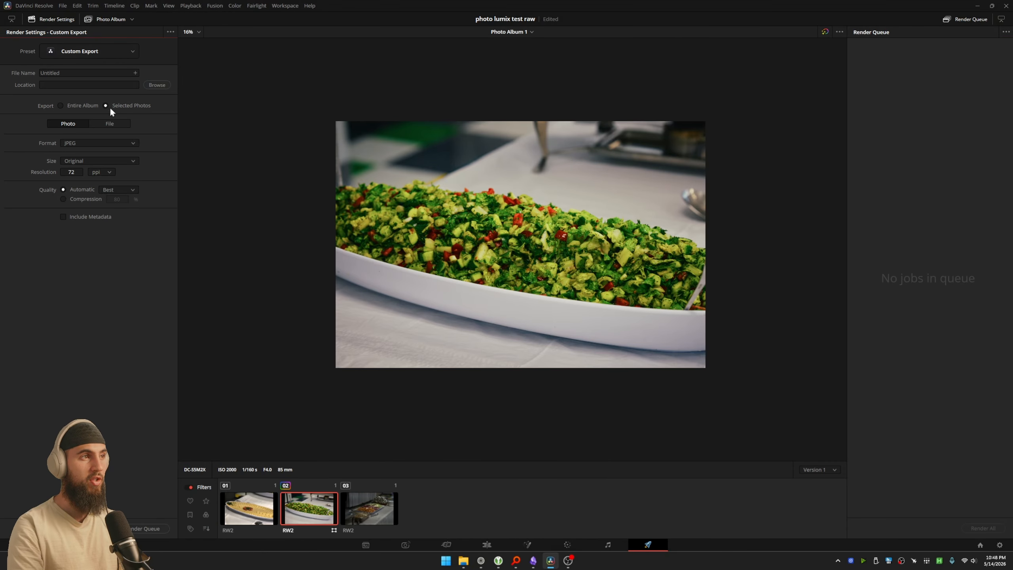
{"action": "left_click", "coordinate": [112, 142]}
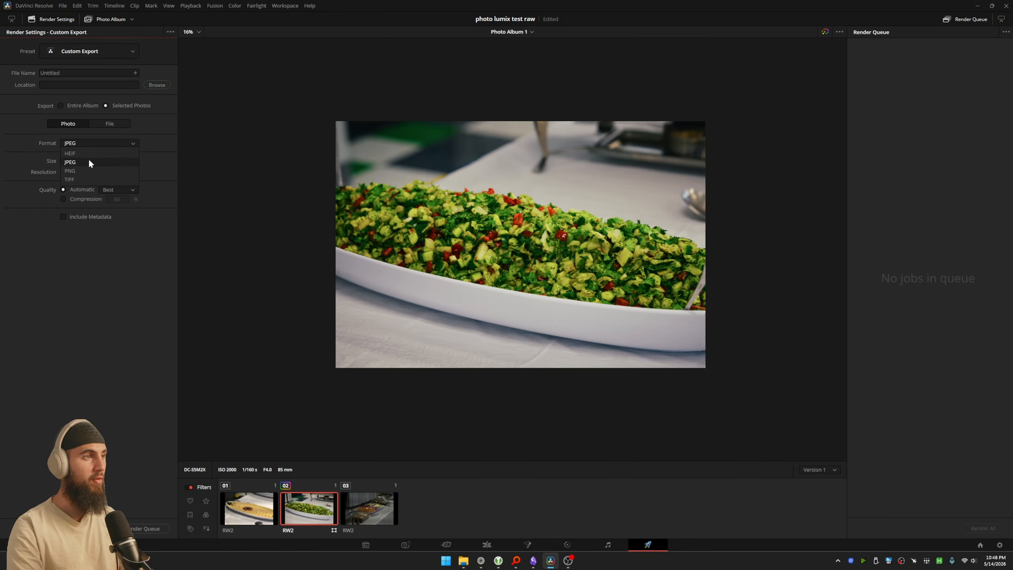
{"action": "left_click", "coordinate": [98, 153]}
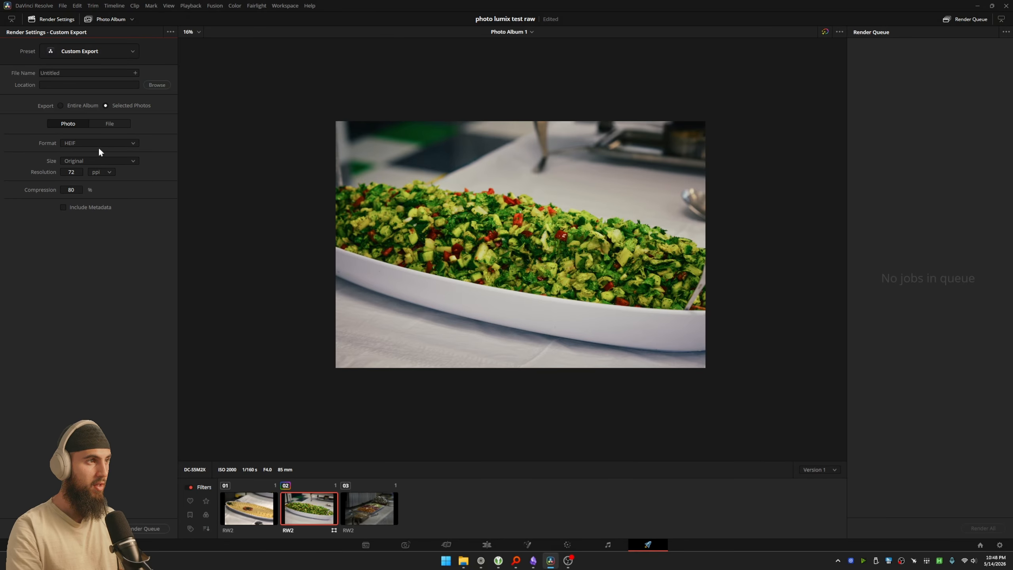
{"action": "left_click", "coordinate": [95, 171]}
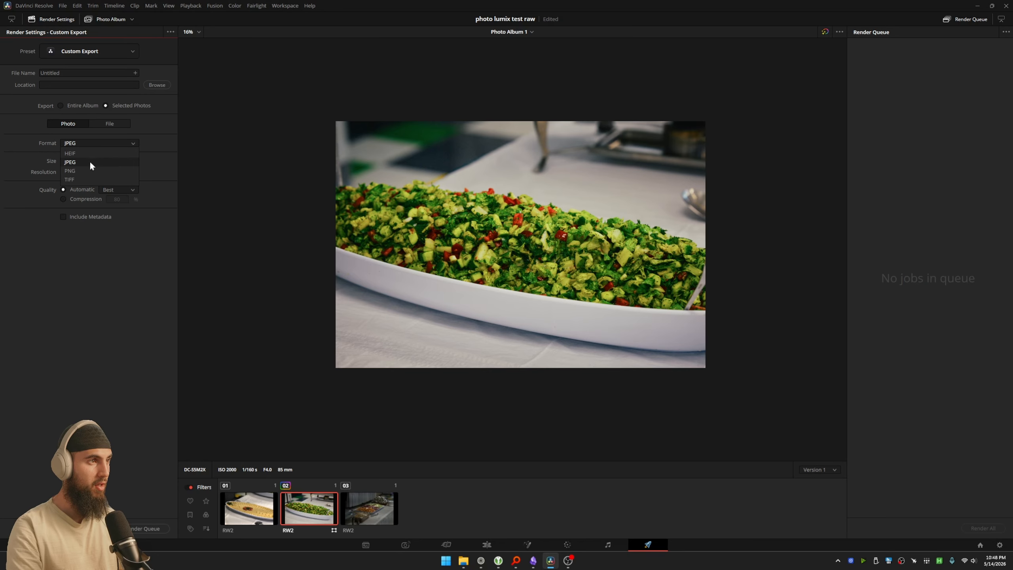
{"action": "left_click", "coordinate": [96, 143]}
{"action": "left_click", "coordinate": [87, 179]}
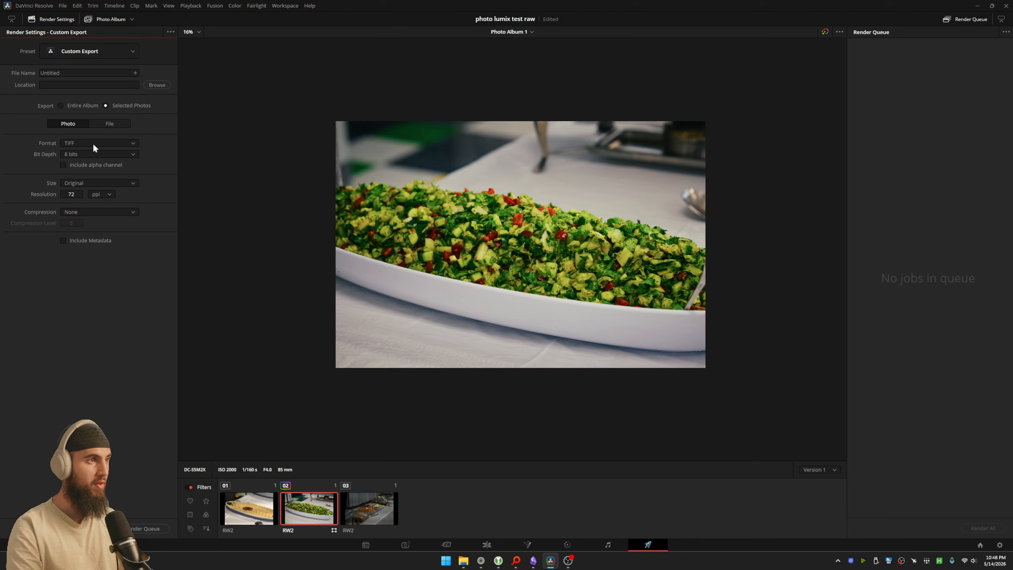
{"action": "left_click", "coordinate": [92, 143]}
{"action": "left_click", "coordinate": [81, 162]}
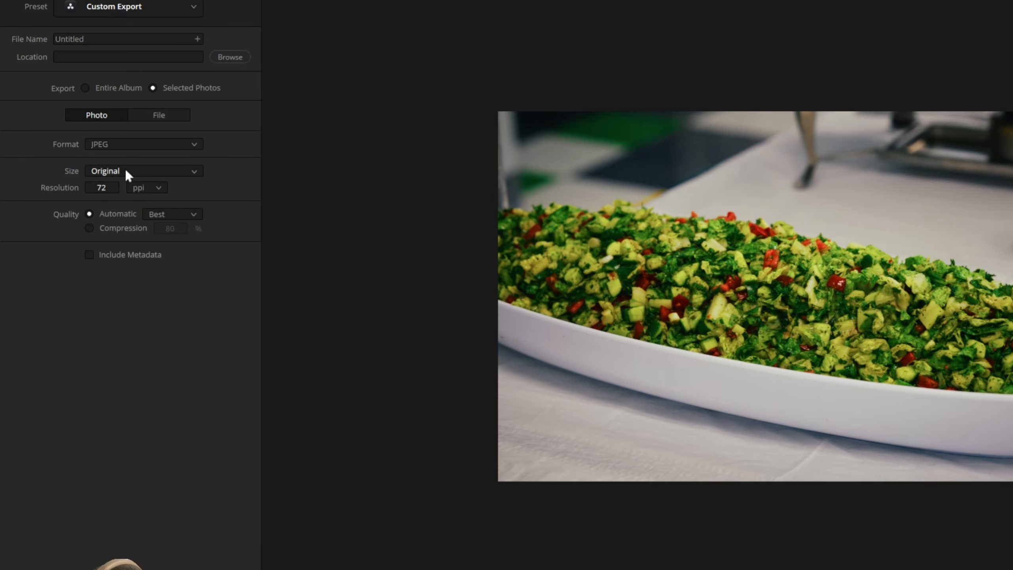
Step: Review the export size options, keep Original, and set the resolution to 69 ppi
{"action": "left_click", "coordinate": [89, 161]}
{"action": "left_click", "coordinate": [144, 184]}
{"action": "left_click", "coordinate": [102, 171]}
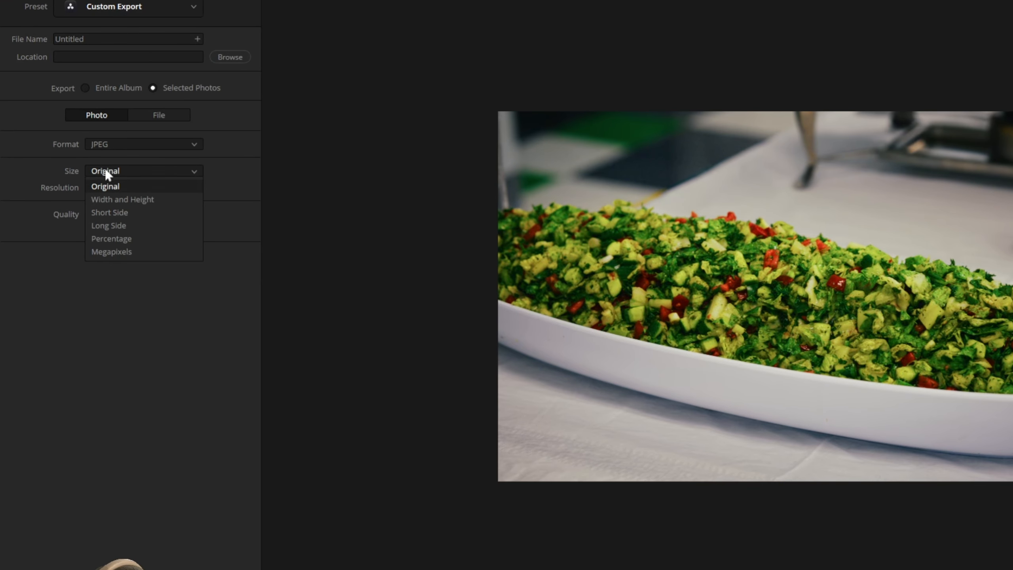
{"action": "left_click", "coordinate": [144, 187]}
{"action": "left_click_drag", "start_coordinate": [102, 188], "coordinate": [74, 187]}
Step: Set the export size to Long Side at 2048 px and the resolution to 478 ppi
{"action": "left_click", "coordinate": [126, 172]}
{"action": "left_click", "coordinate": [113, 224]}
{"action": "double_click", "coordinate": [105, 189]}
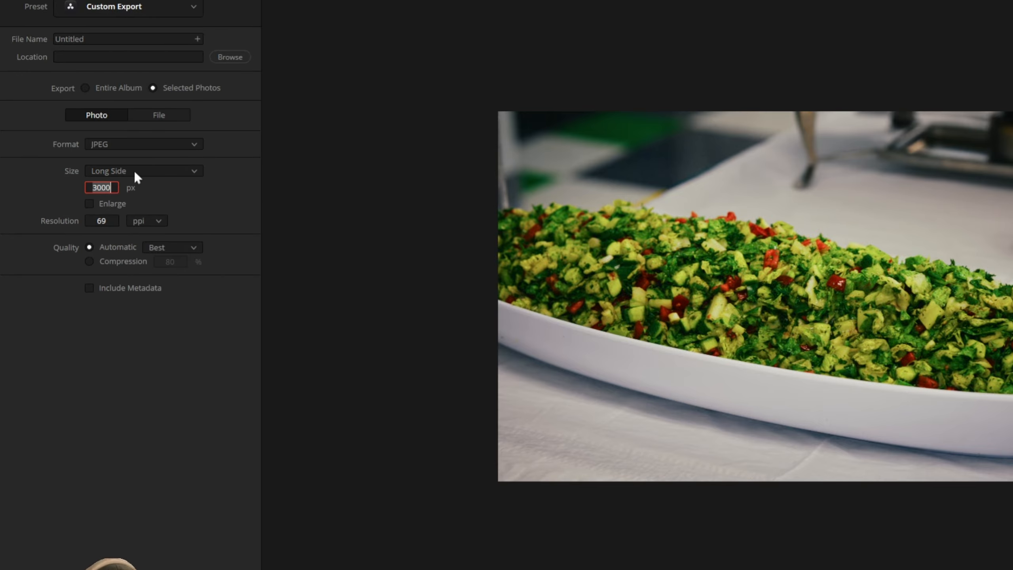
{"action": "type", "text": "2048"}
{"action": "key", "text": "Return"}
{"action": "left_click_drag", "start_coordinate": [102, 221], "coordinate": [132, 221]}
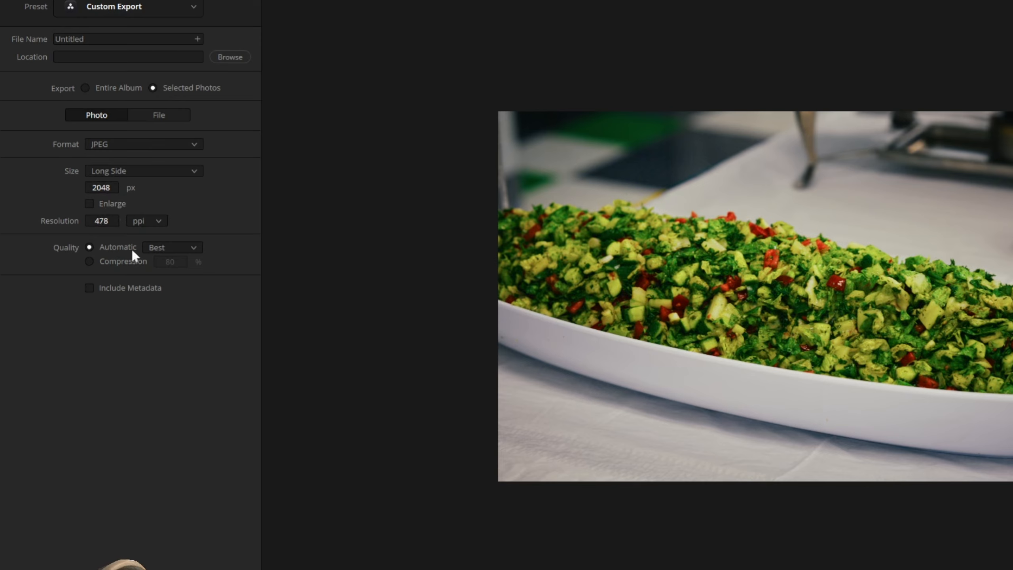
Step: Include metadata in the export, try Compression quality at 100%, and return the quality to Automatic at Best
{"action": "left_click", "coordinate": [191, 249]}
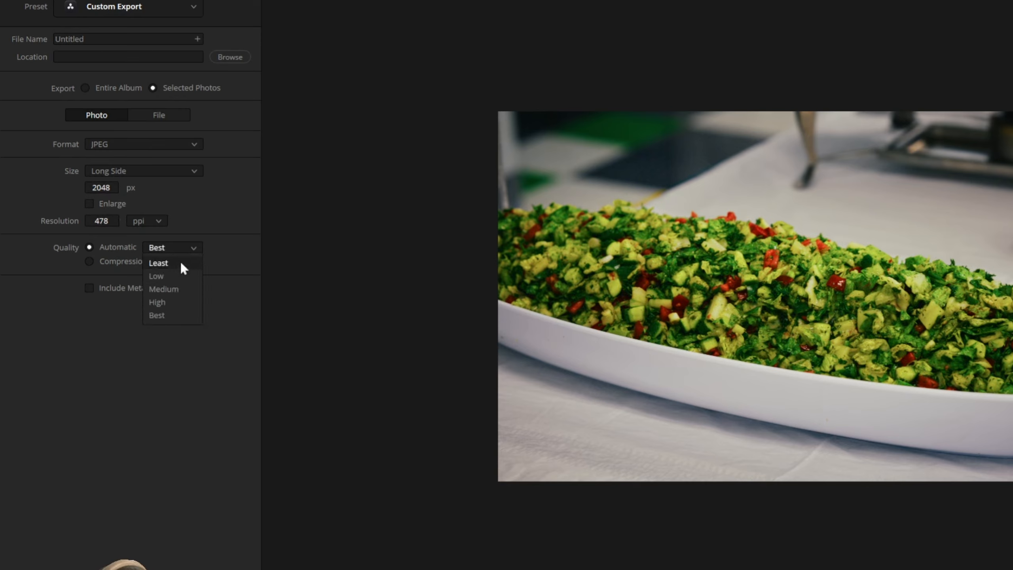
{"action": "left_click", "coordinate": [173, 233]}
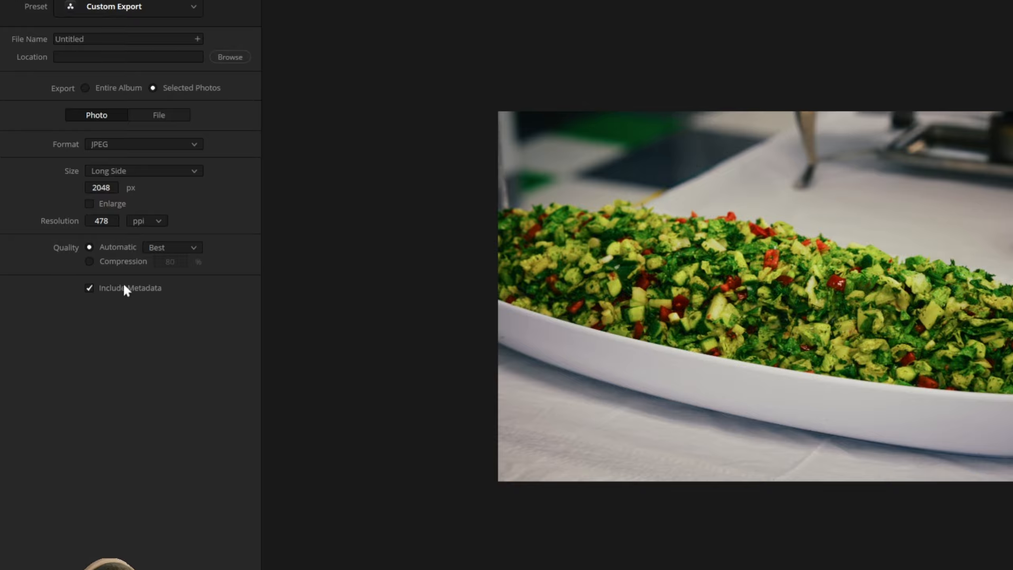
{"action": "left_click", "coordinate": [128, 259]}
{"action": "left_click_drag", "start_coordinate": [186, 264], "coordinate": [191, 262]}
{"action": "left_click", "coordinate": [117, 248]}
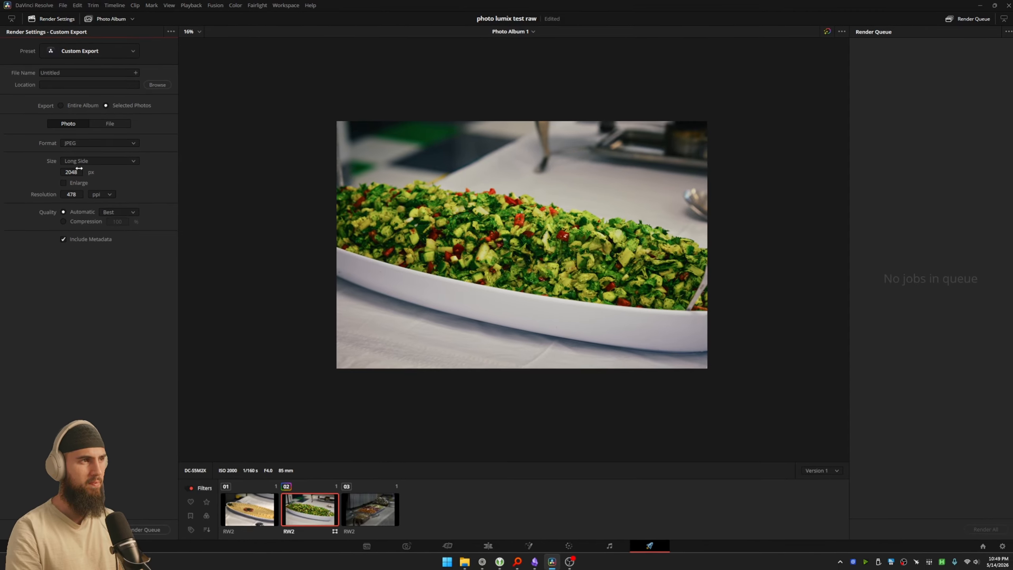
Step: Restore the Original export size and render the selected photo into the Videos folder
{"action": "left_click", "coordinate": [120, 173]}
{"action": "left_click", "coordinate": [124, 184]}
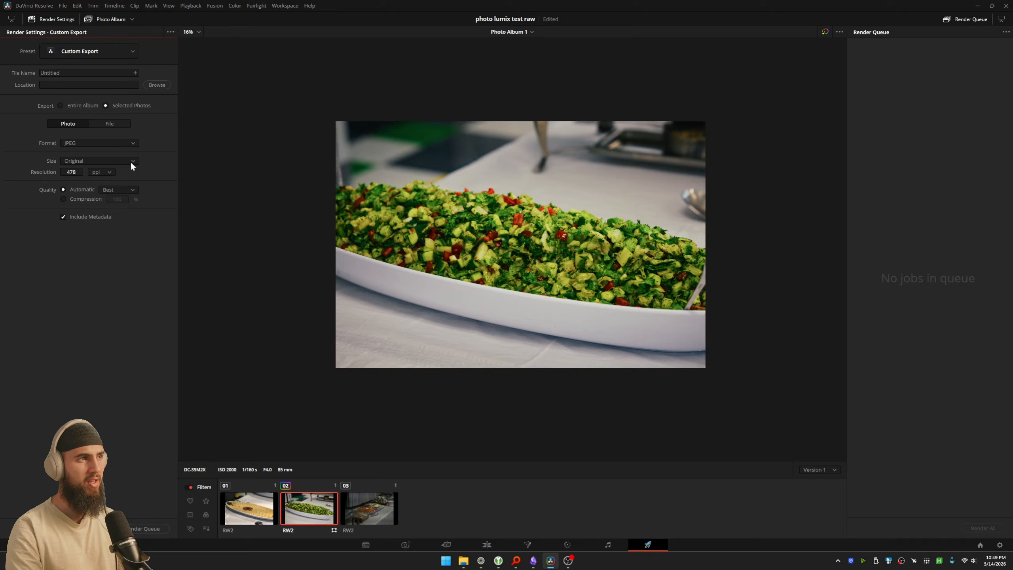
{"action": "left_click", "coordinate": [157, 85]}
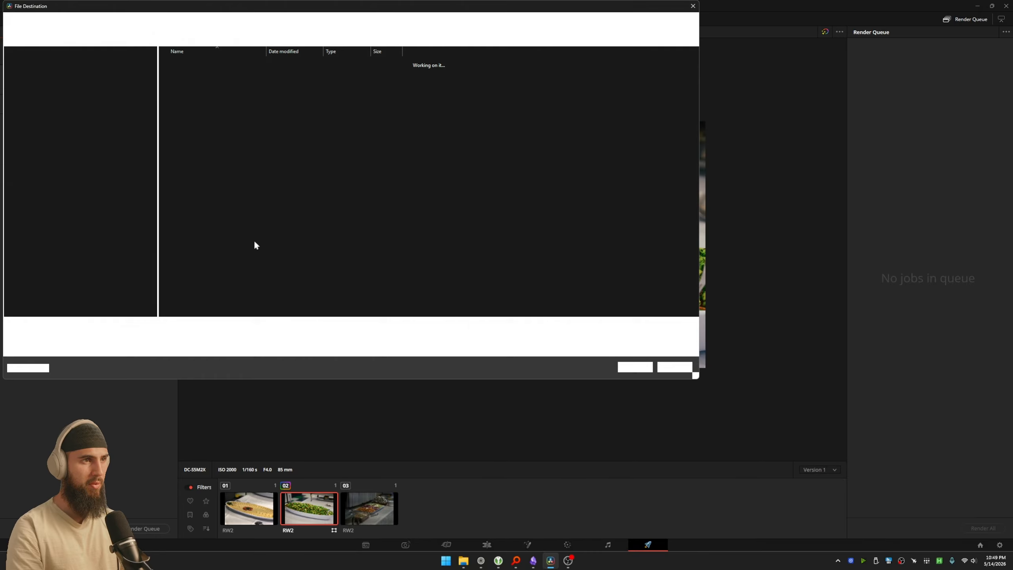
{"action": "left_click", "coordinate": [996, 530]}
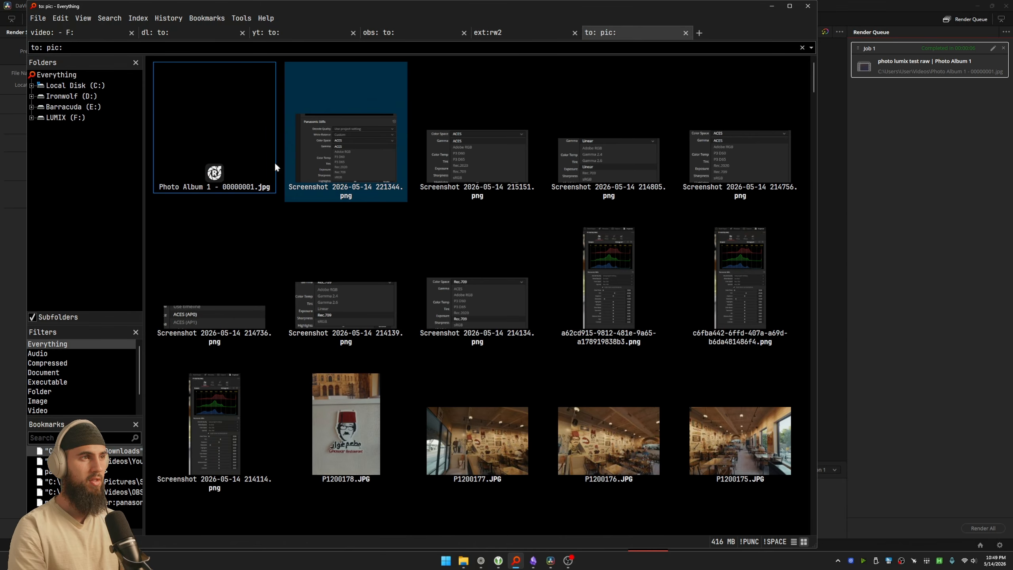
Step: In Everything, open the exported Photo Album 1 - 00000001.jpg in the image viewer and enlarge the viewer window
{"action": "left_click", "coordinate": [217, 142]}
{"action": "double_click", "coordinate": [213, 134]}
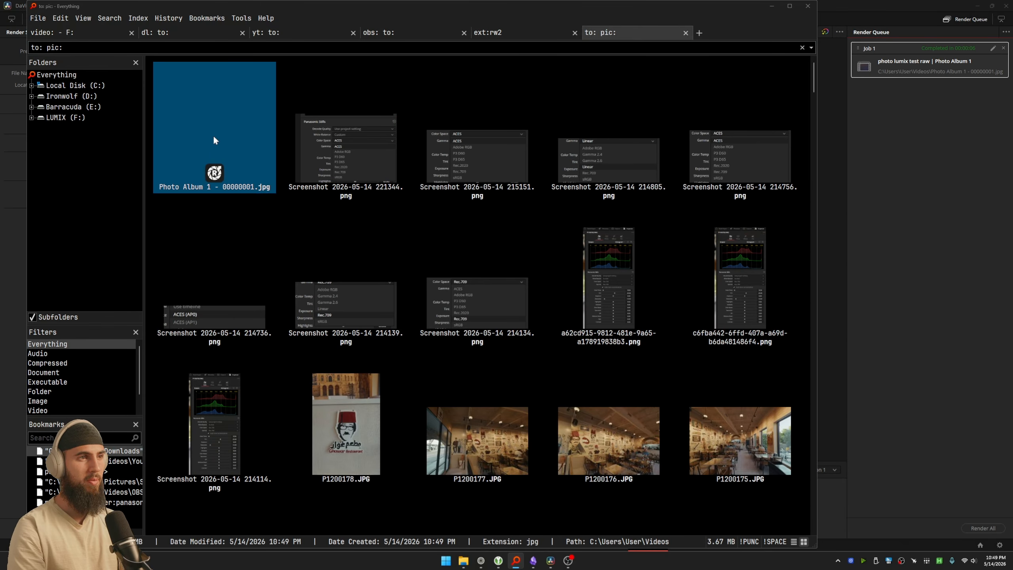
{"action": "left_click", "coordinate": [510, 370]}
{"action": "key", "text": "f"}
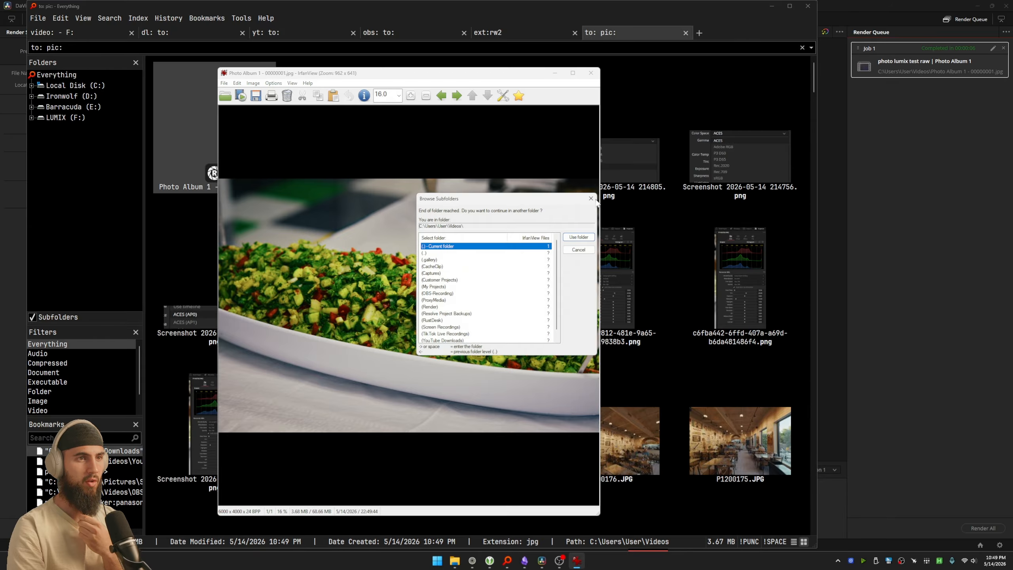
{"action": "key", "text": "Escape"}
{"action": "left_click_drag", "start_coordinate": [369, 73], "coordinate": [363, 64]}
{"action": "left_click_drag", "start_coordinate": [593, 507], "coordinate": [785, 531]}
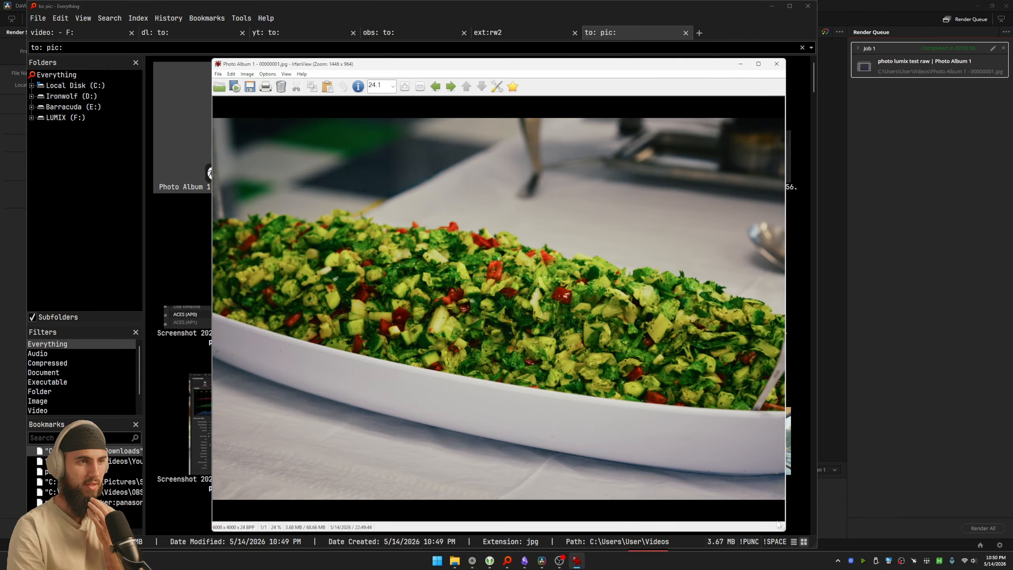
Step: Inspect the fine detail of the salad in the exported JPEG, then close the image viewer
{"action": "scroll", "coordinate": [492, 278], "scroll_direction": "up", "scroll_amount": 1}
{"action": "left_click", "coordinate": [593, 198]}
{"action": "scroll", "coordinate": [495, 306], "scroll_direction": "up", "scroll_amount": 10}
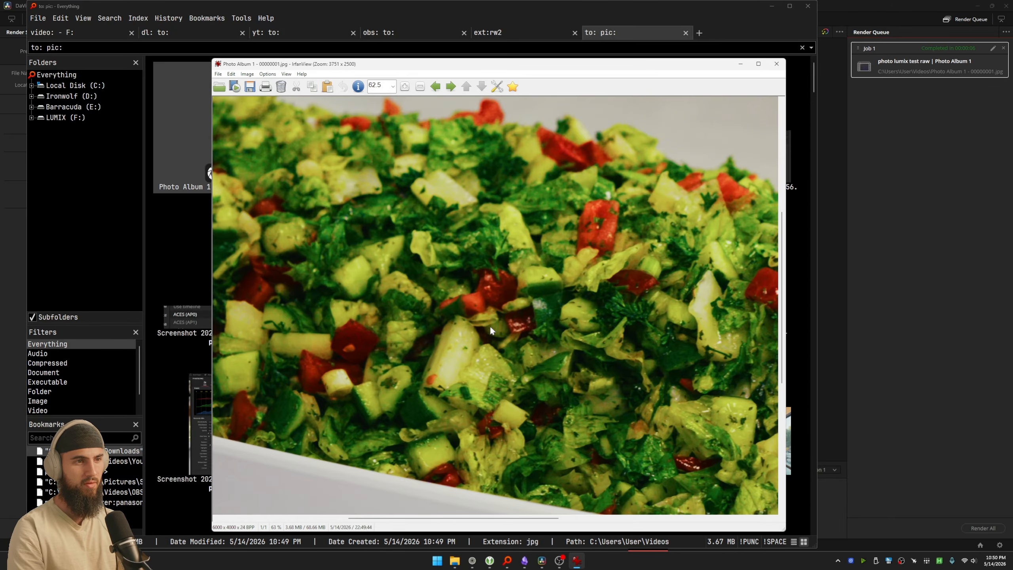
{"action": "scroll", "coordinate": [491, 329], "scroll_direction": "down", "scroll_amount": 5}
{"action": "key", "text": "Escape"}
Step: Check the detailed file properties of Photo Album 1 - 00000001.jpg for its metadata
{"action": "right_click", "coordinate": [254, 111]}
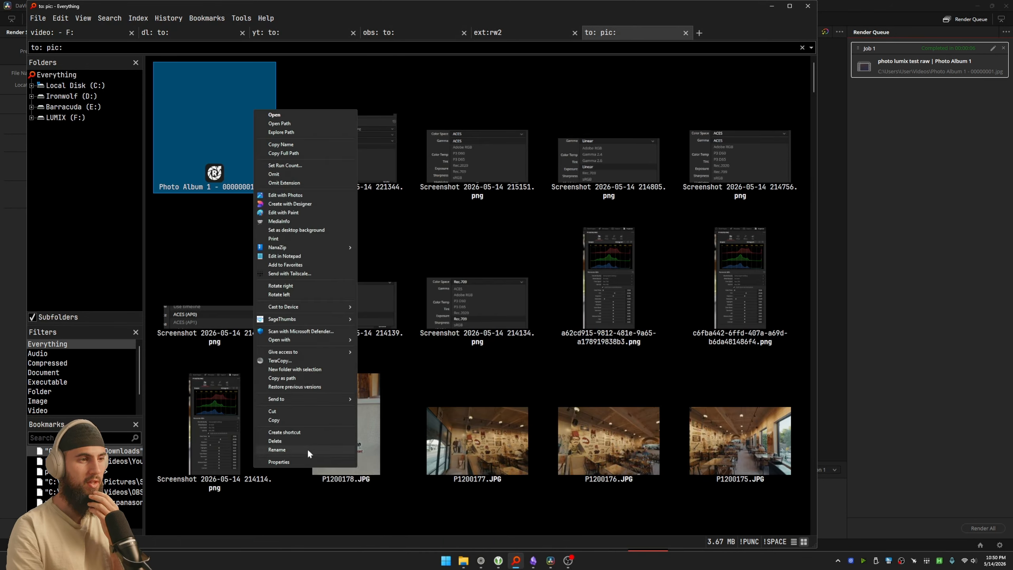
{"action": "left_click", "coordinate": [280, 462]}
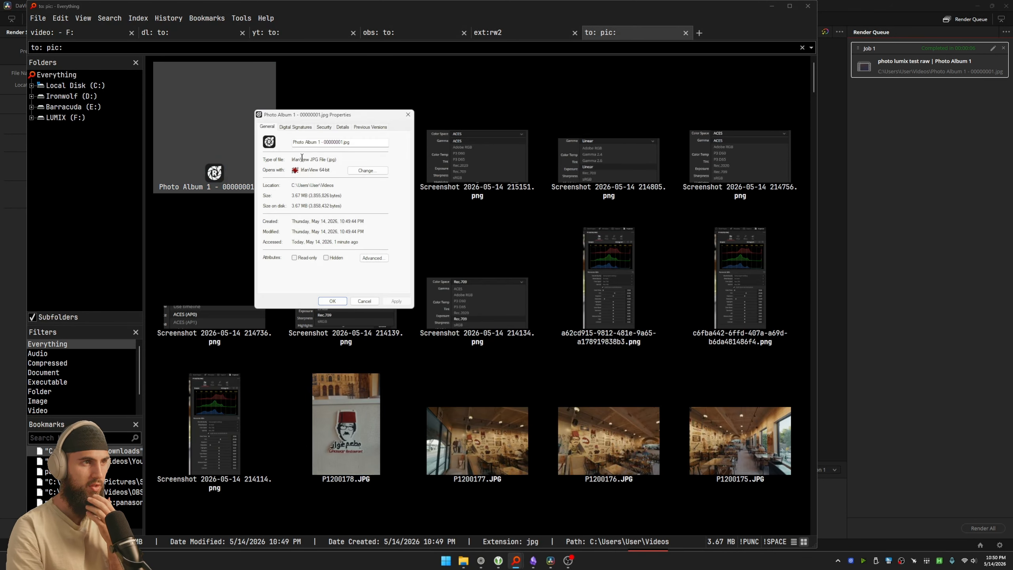
{"action": "left_click", "coordinate": [339, 127]}
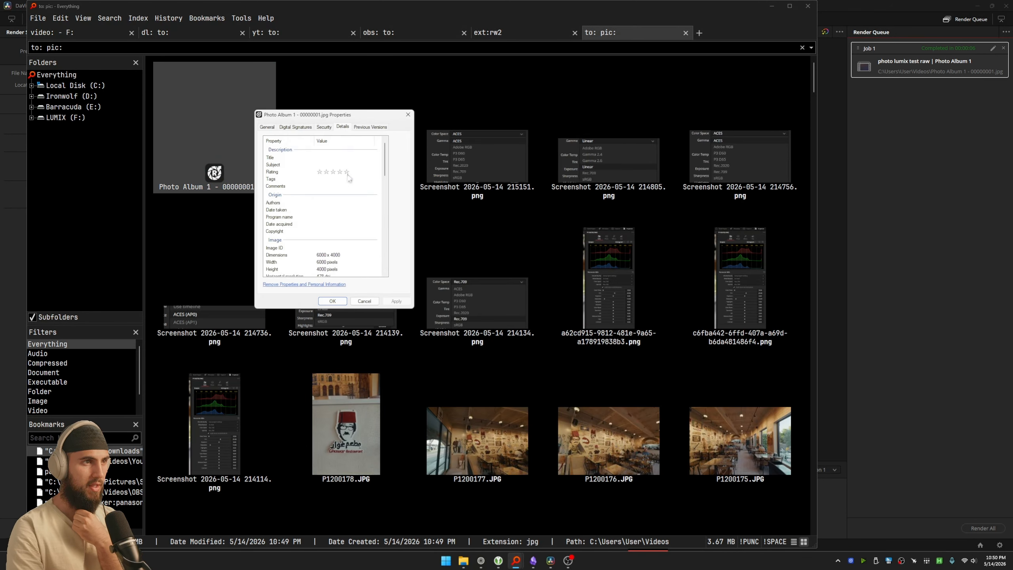
{"action": "scroll", "coordinate": [348, 177], "scroll_direction": "down", "scroll_amount": 3}
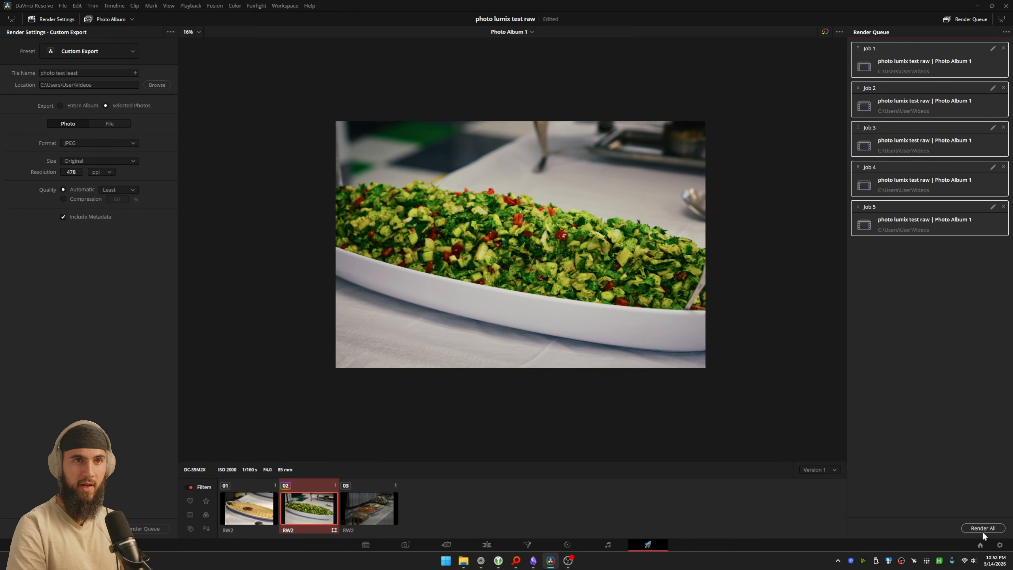
Step: Render all five queued photo test jobs in DaVinci Resolve
{"action": "left_click", "coordinate": [978, 528]}
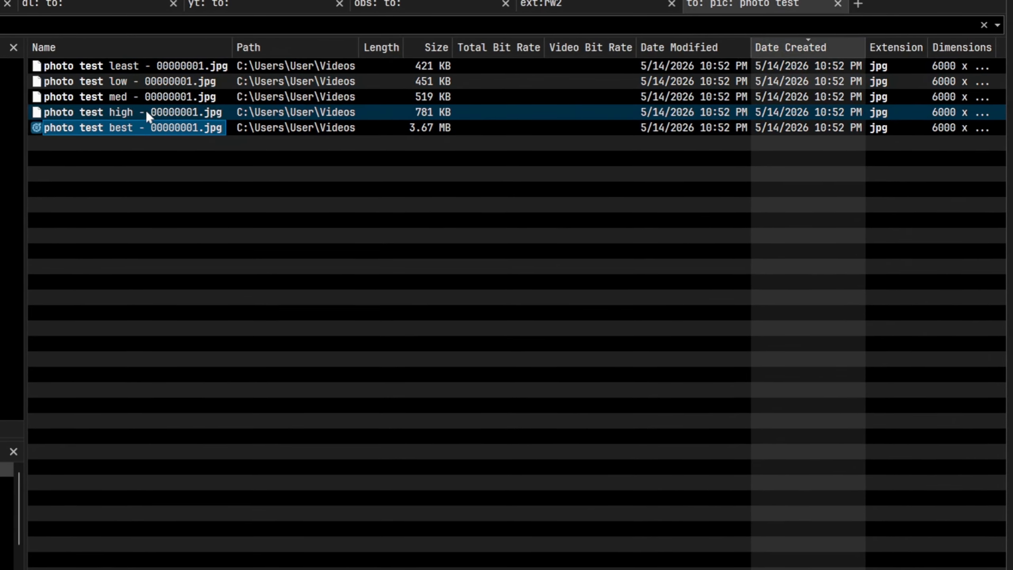
Step: Compare the file sizes of the least, low, med, high and best photo test JPEGs in Everything
{"action": "left_click", "coordinate": [232, 106]}
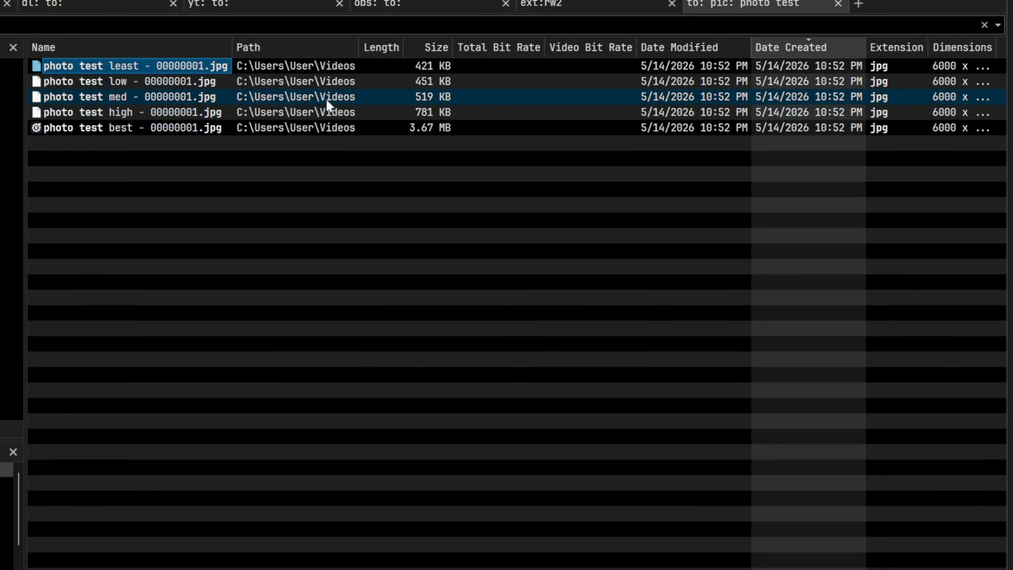
{"action": "key", "text": "Down"}
{"action": "key", "text": "Up"}
{"action": "key", "text": "Down"}
{"action": "key", "text": "Up"}
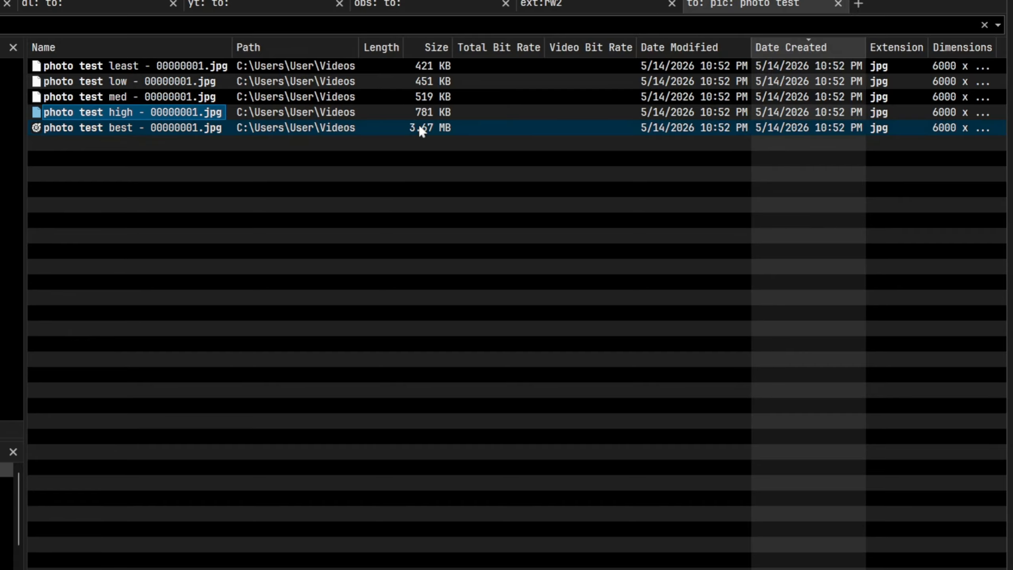
{"action": "key", "text": "Down"}
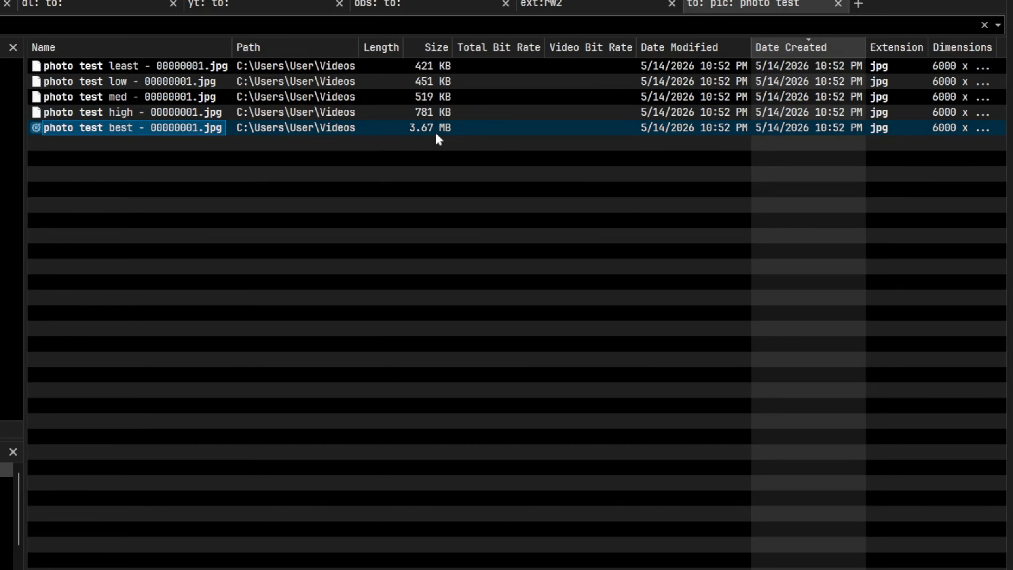
{"action": "key", "text": "Up"}
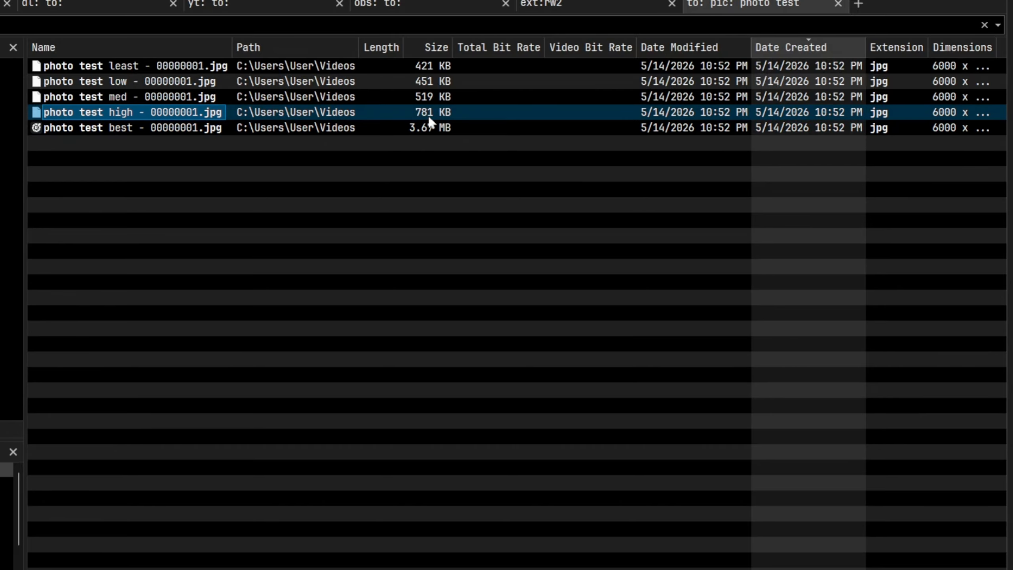
{"action": "key", "text": "Up"}
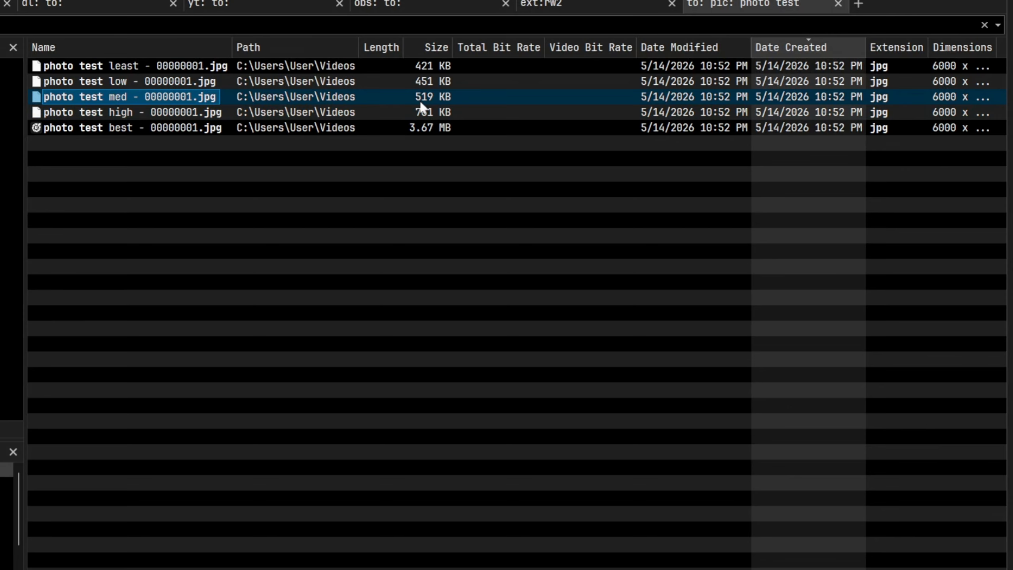
{"action": "key", "text": "Up"}
{"action": "key", "text": "Up"}
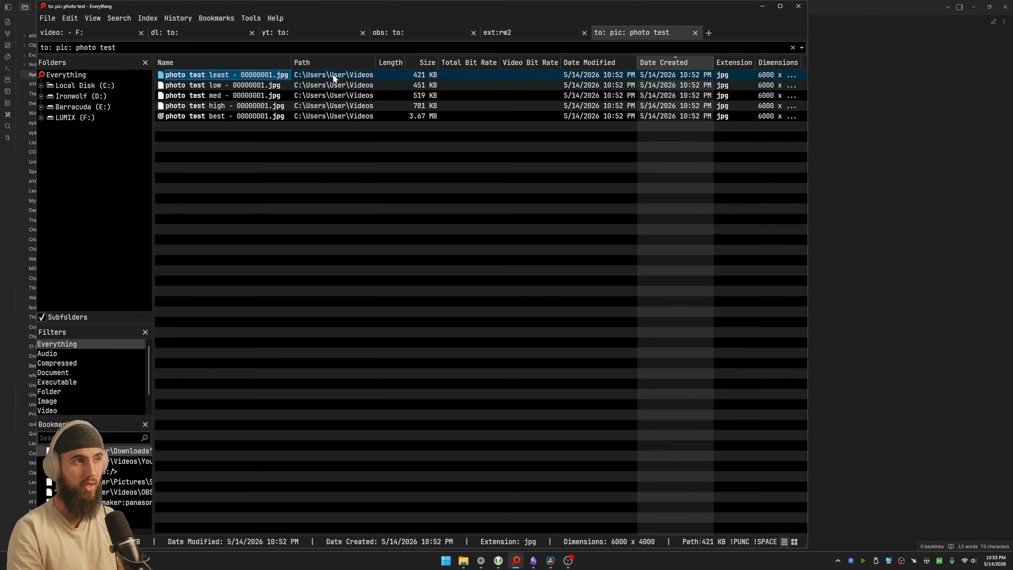
{"action": "left_click", "coordinate": [199, 100]}
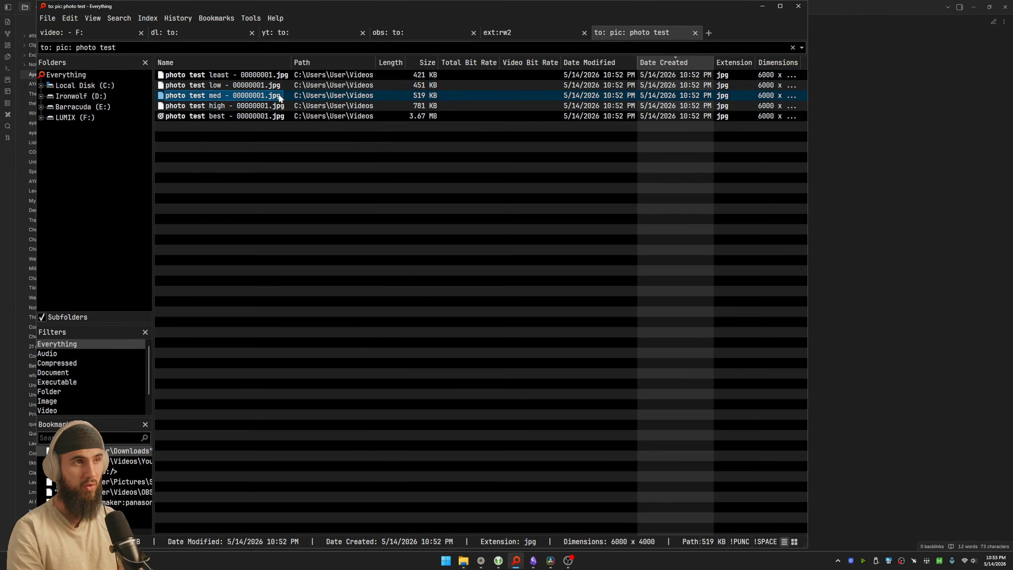
{"action": "key", "text": "Up"}
{"action": "key", "text": "Up"}
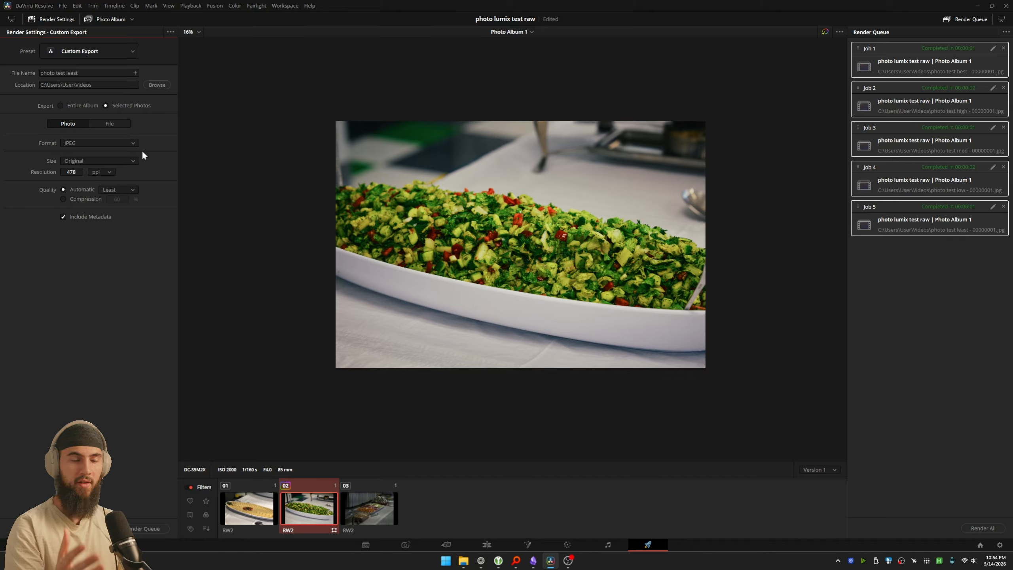
Step: Back in DaVinci Resolve, review the Long Side, Short Side, Percentage and Megapixels export size options
{"action": "left_click", "coordinate": [123, 161]}
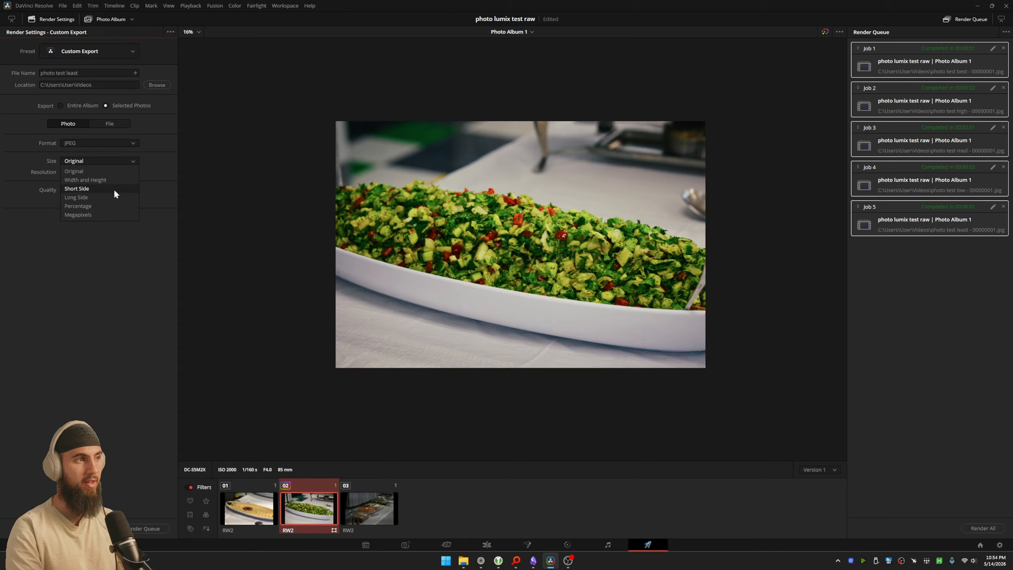
{"action": "left_click", "coordinate": [111, 197]}
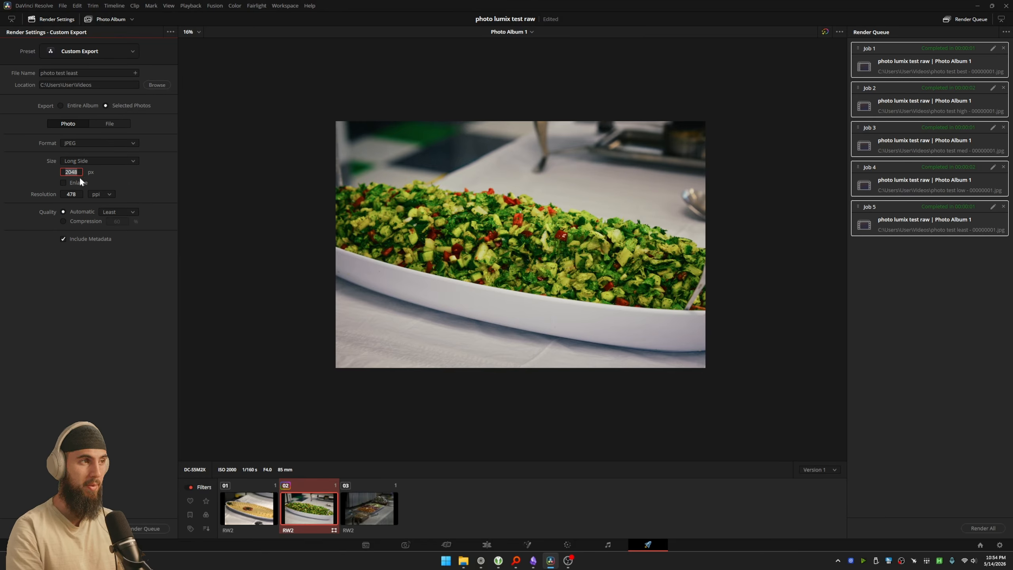
{"action": "left_click", "coordinate": [89, 161]}
{"action": "left_click", "coordinate": [95, 180]}
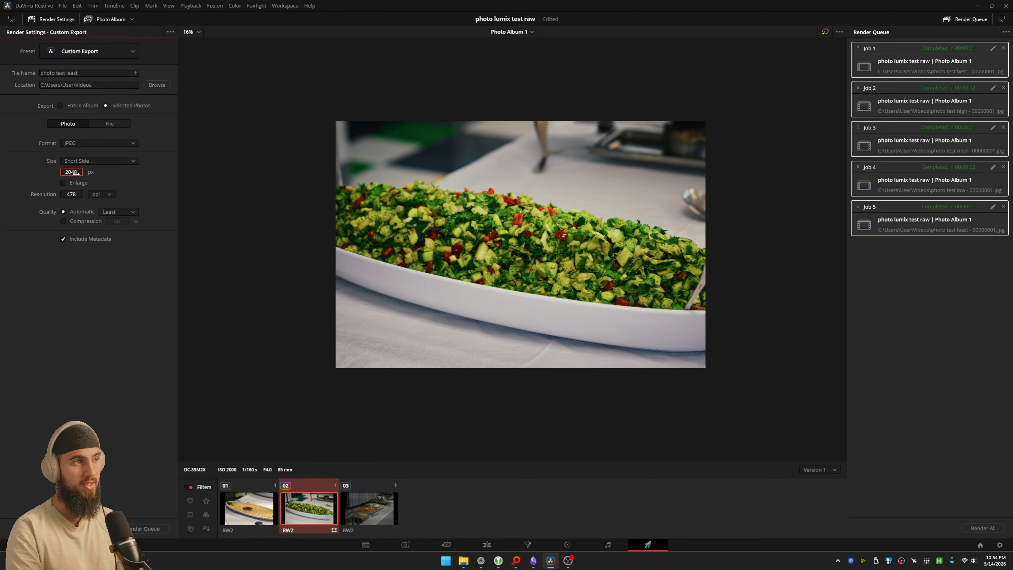
{"action": "left_click", "coordinate": [82, 161]}
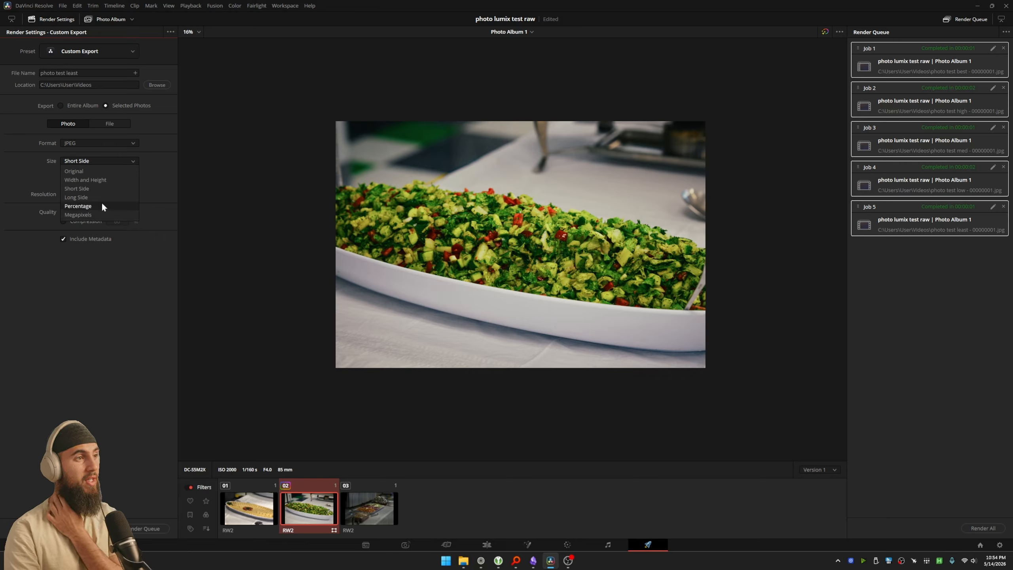
{"action": "left_click", "coordinate": [90, 205]}
{"action": "left_click", "coordinate": [96, 161]}
{"action": "left_click", "coordinate": [85, 208]}
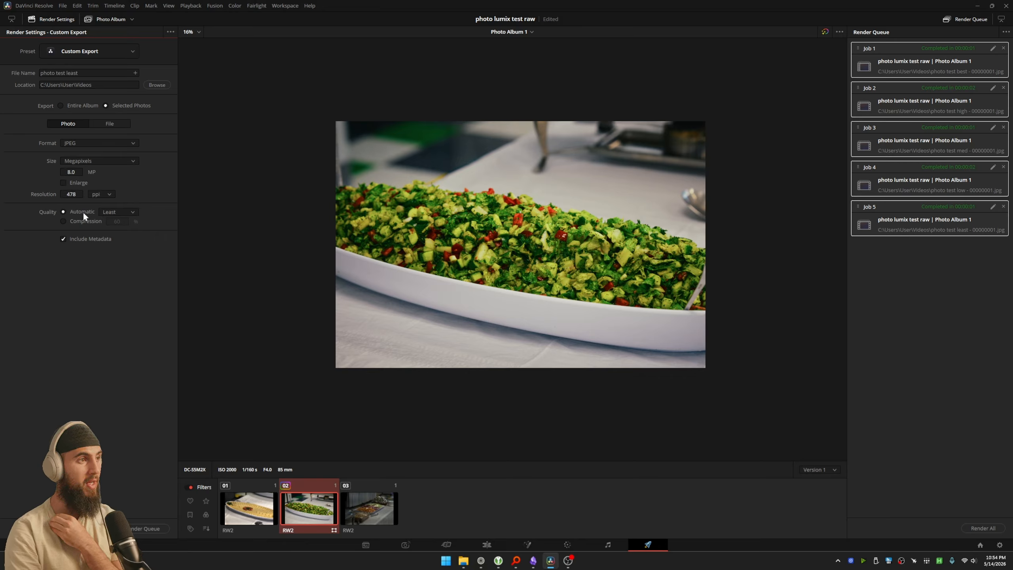
{"action": "left_click", "coordinate": [105, 161]}
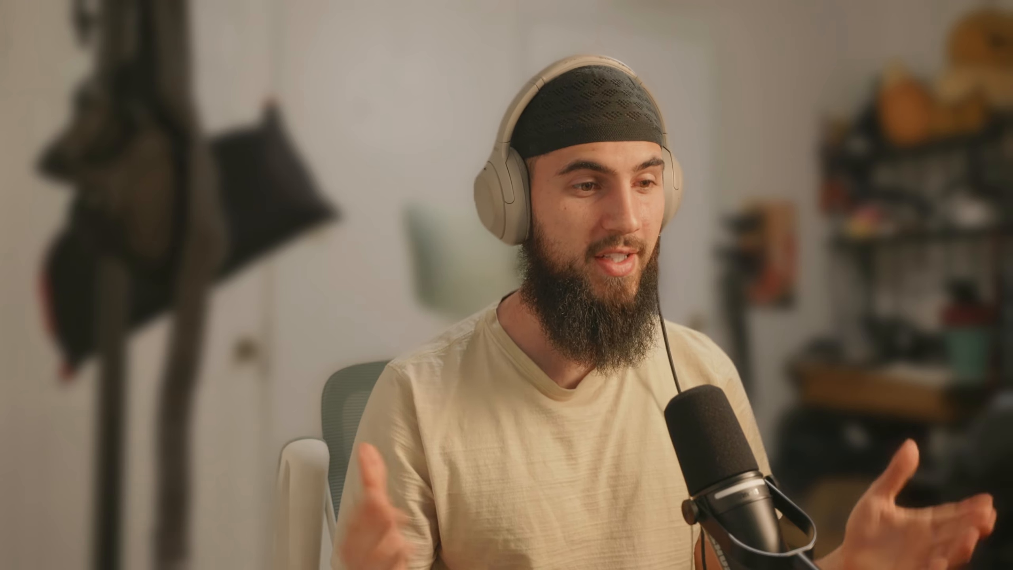